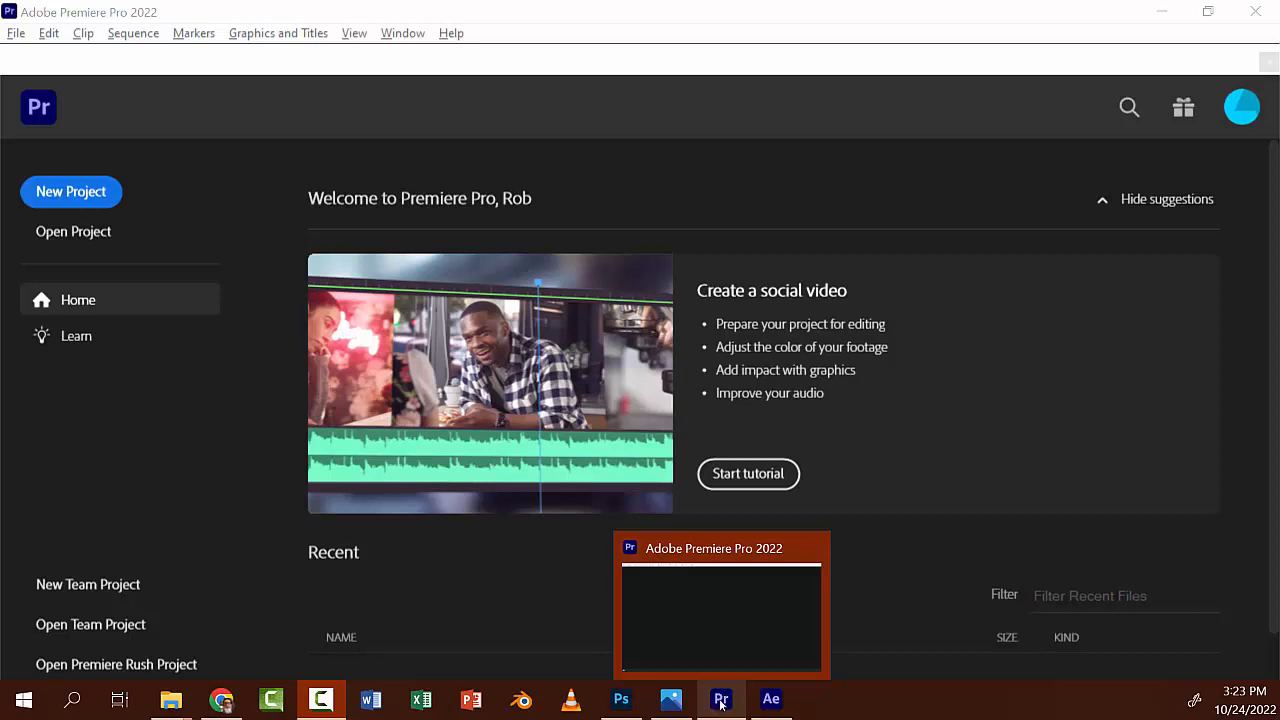
Step: Check the After Effects template and the 00 A LowerThirdsDemo folder, then return to Premiere
left_click(768, 706)
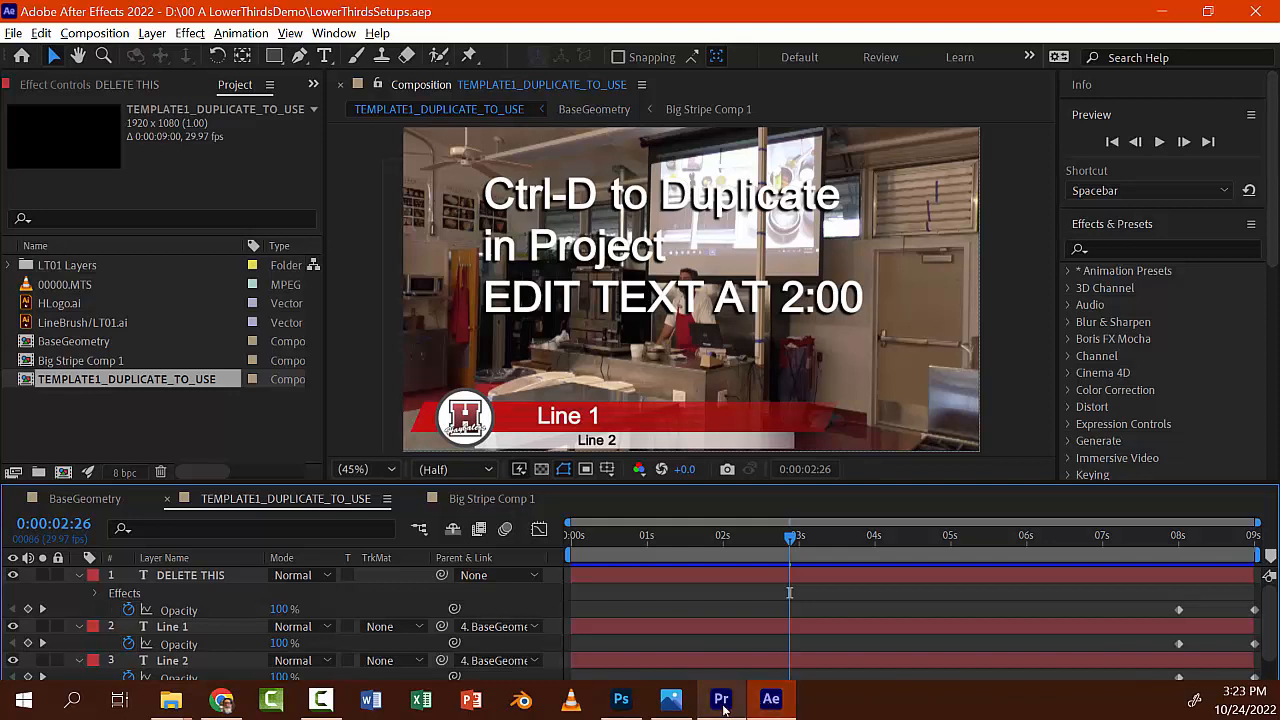
left_click(722, 706)
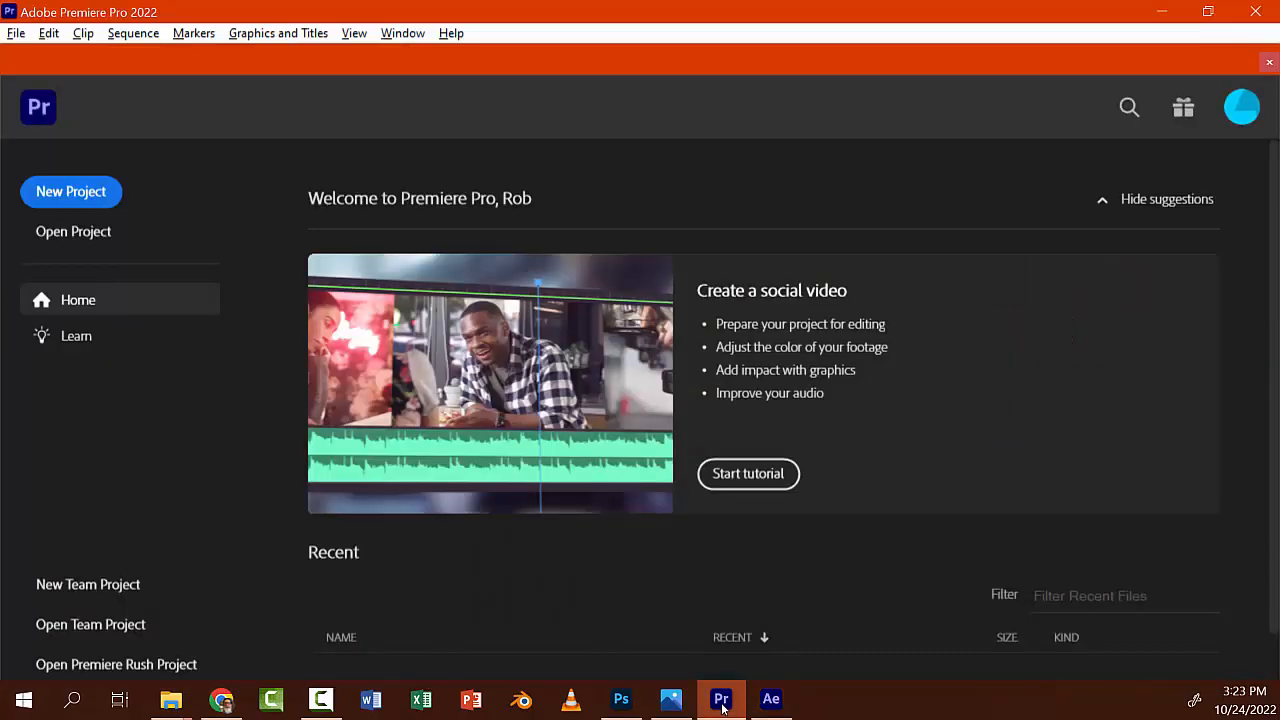
mouse_move(175, 707)
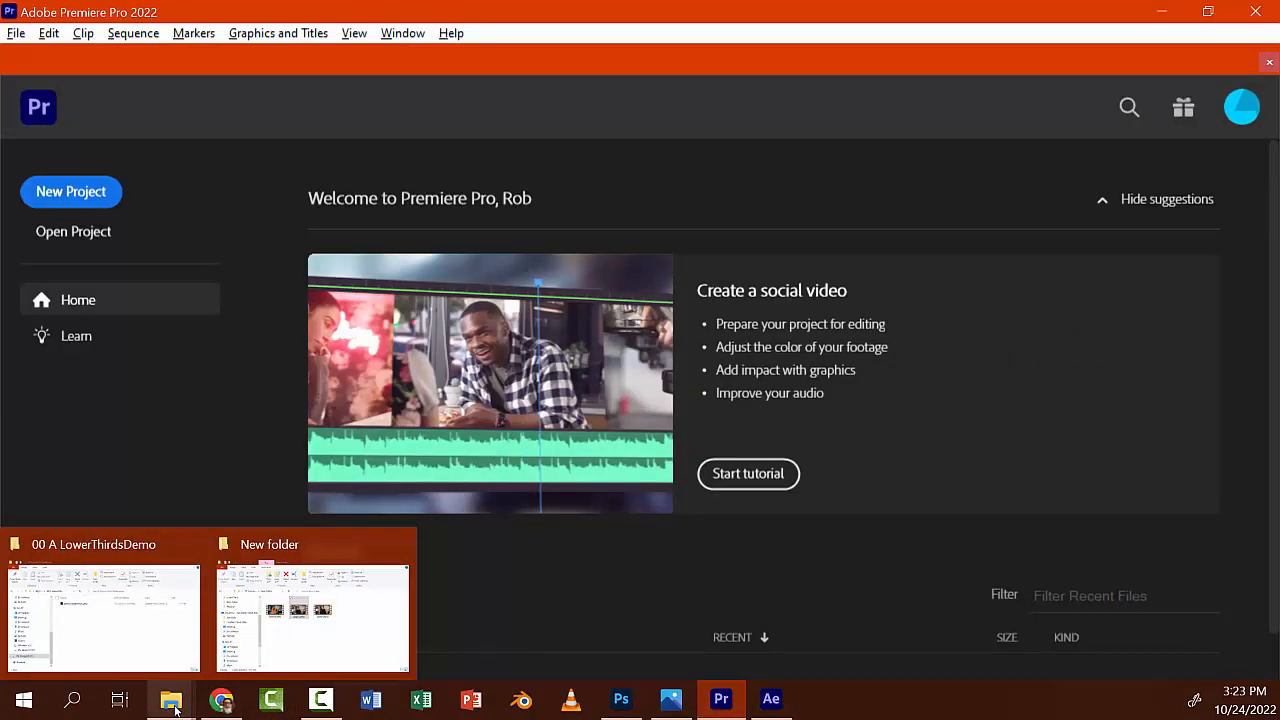
left_click(150, 646)
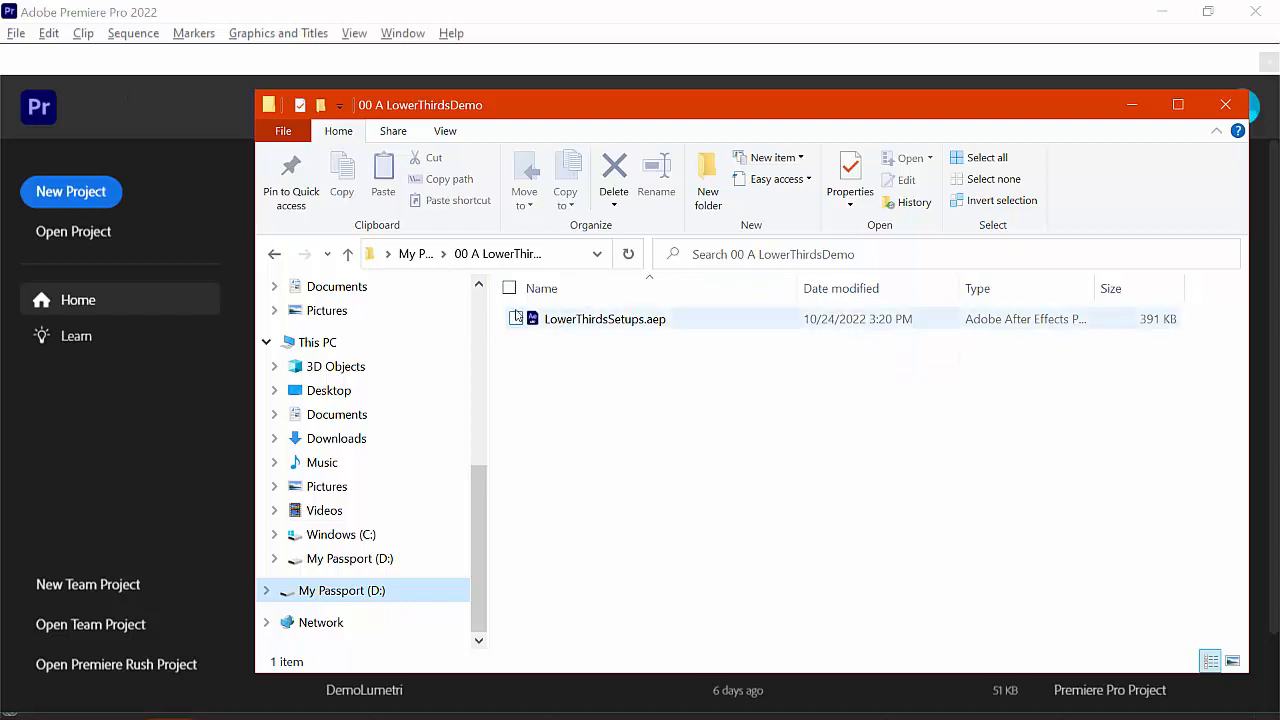
left_click(184, 57)
Step: Start a new project with its location set to D:\00 A LowerThirdsDemo
left_click(62, 193)
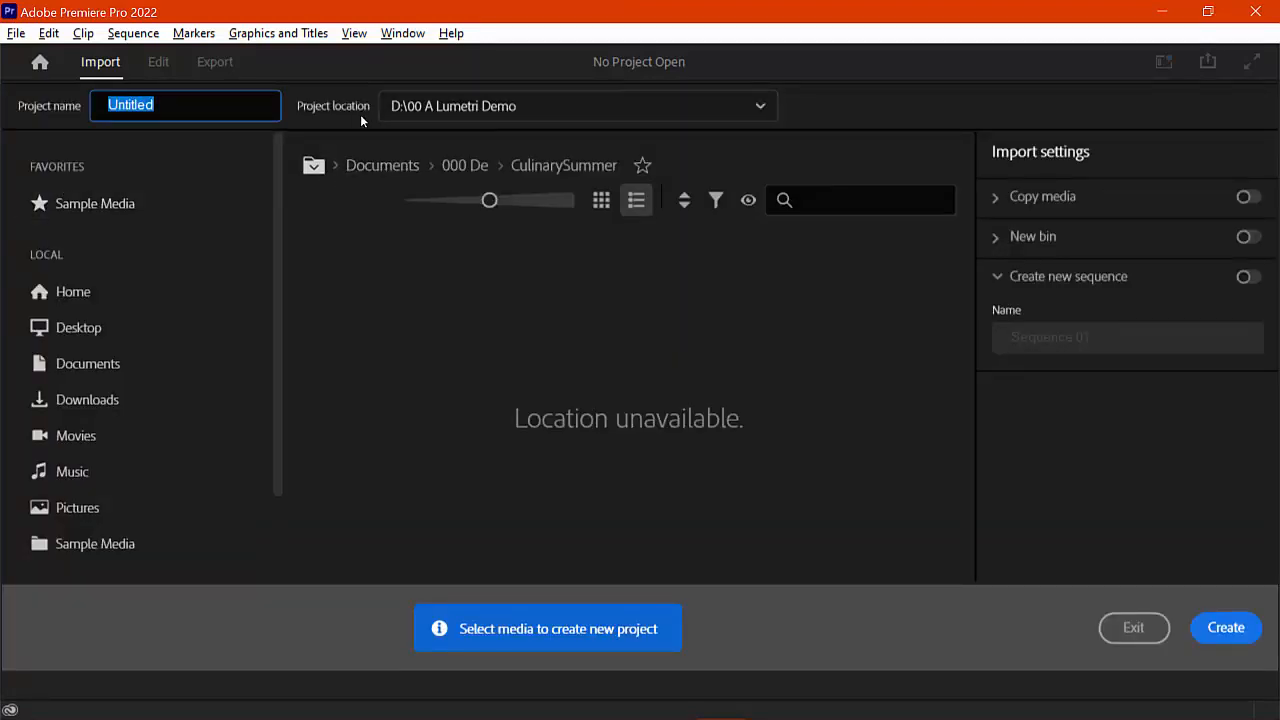
left_click(760, 107)
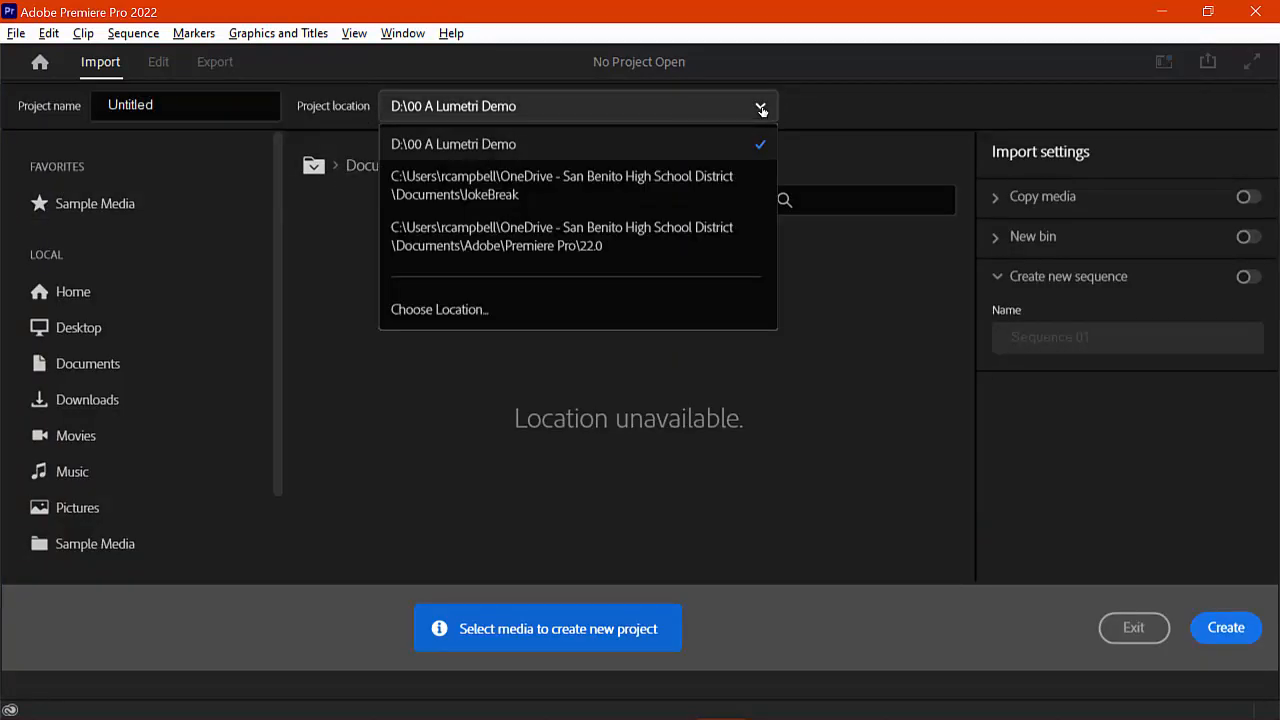
left_click(540, 310)
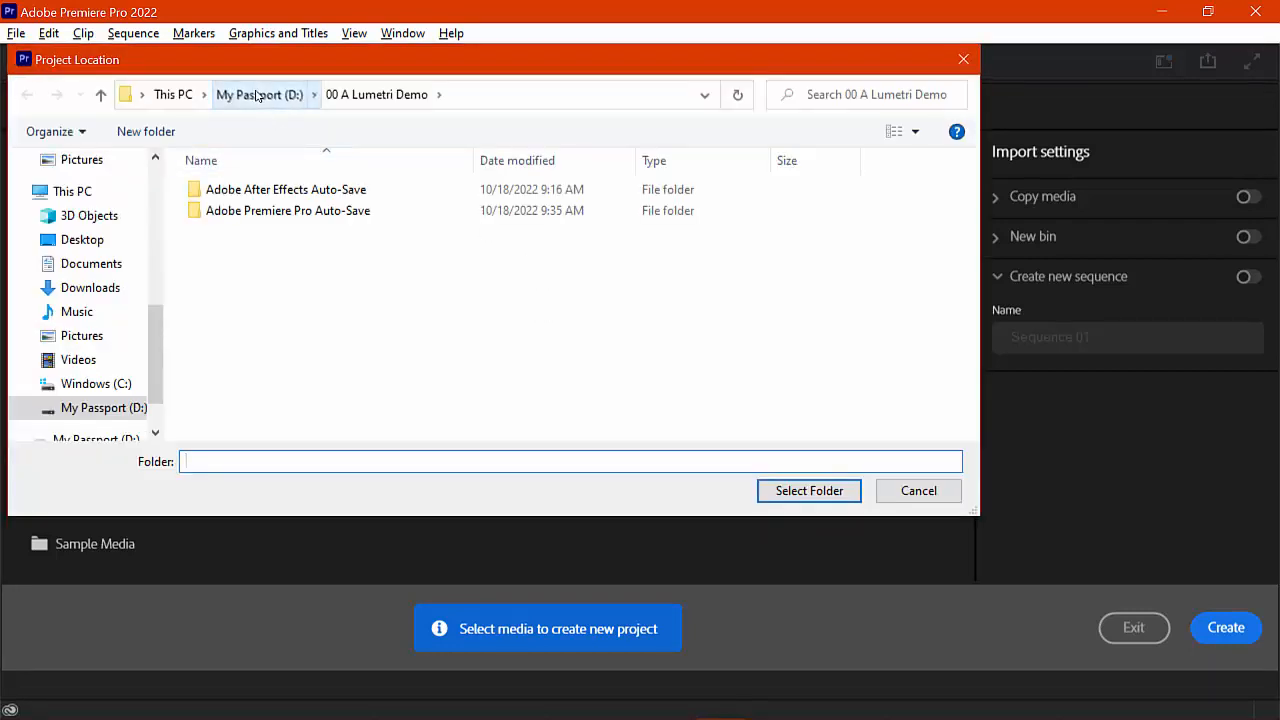
left_click(257, 95)
scroll(243, 378, "down", 1)
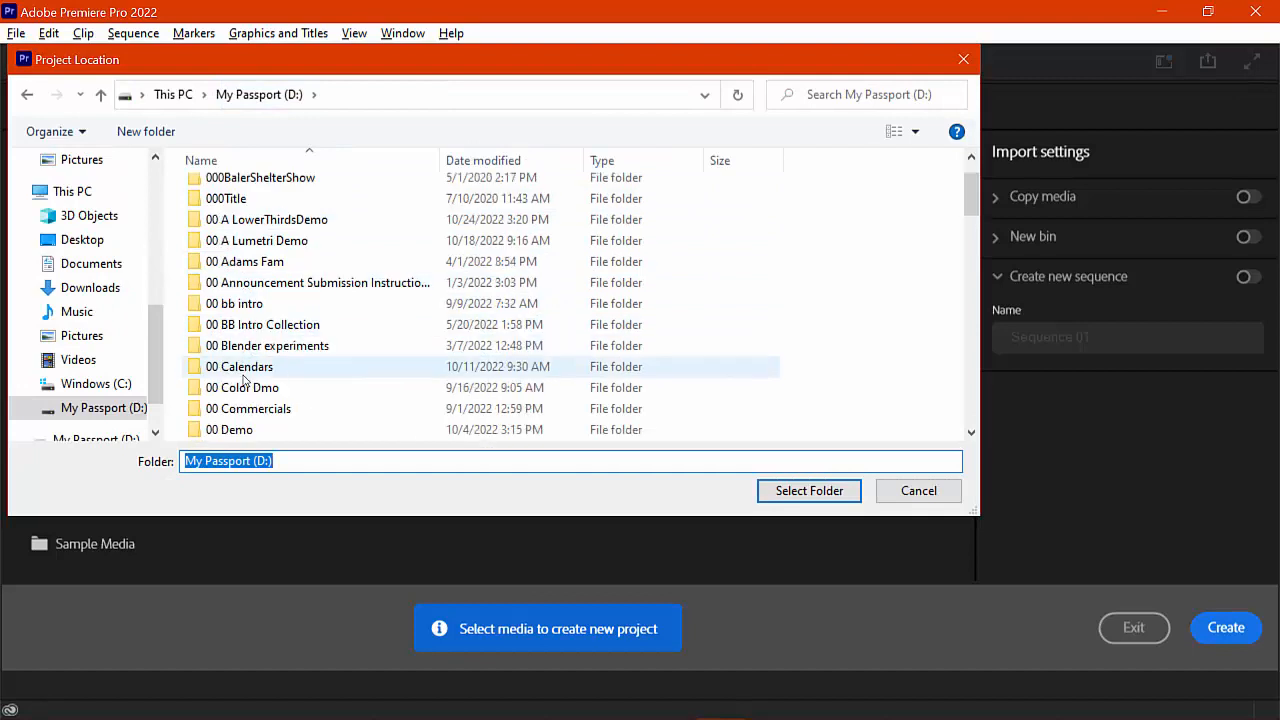
scroll(243, 378, "up", 1)
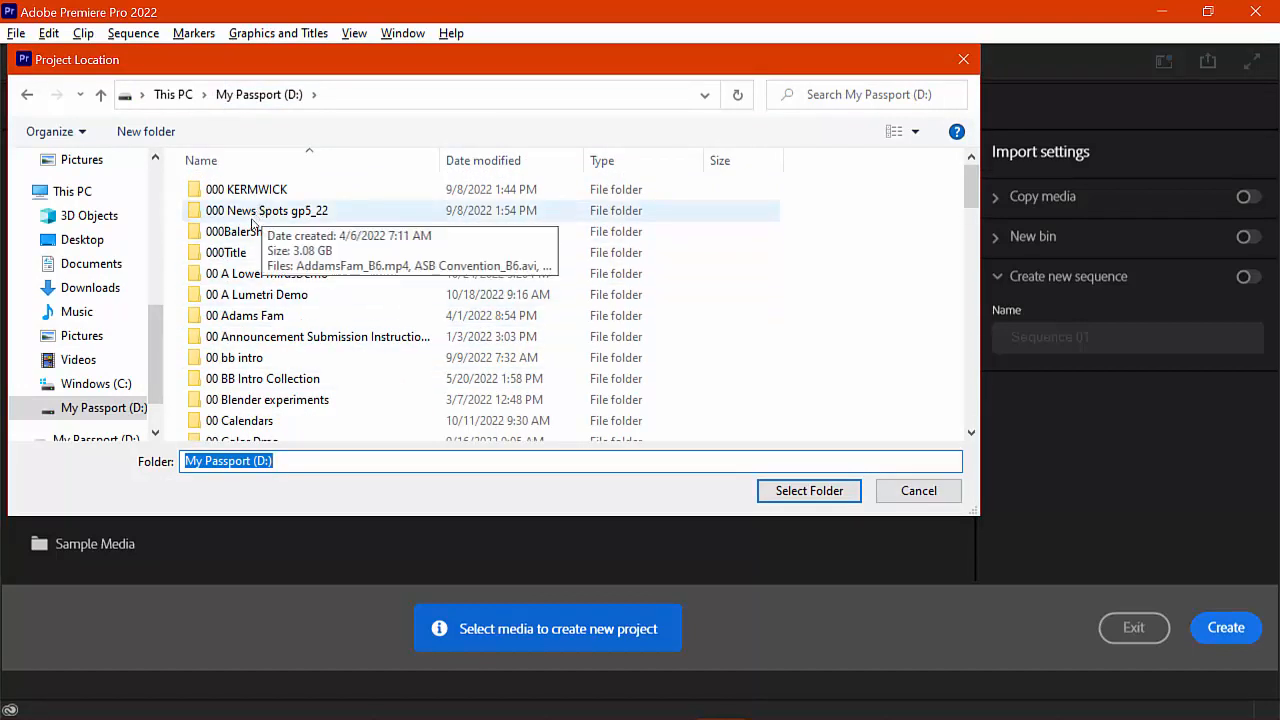
double_click(245, 276)
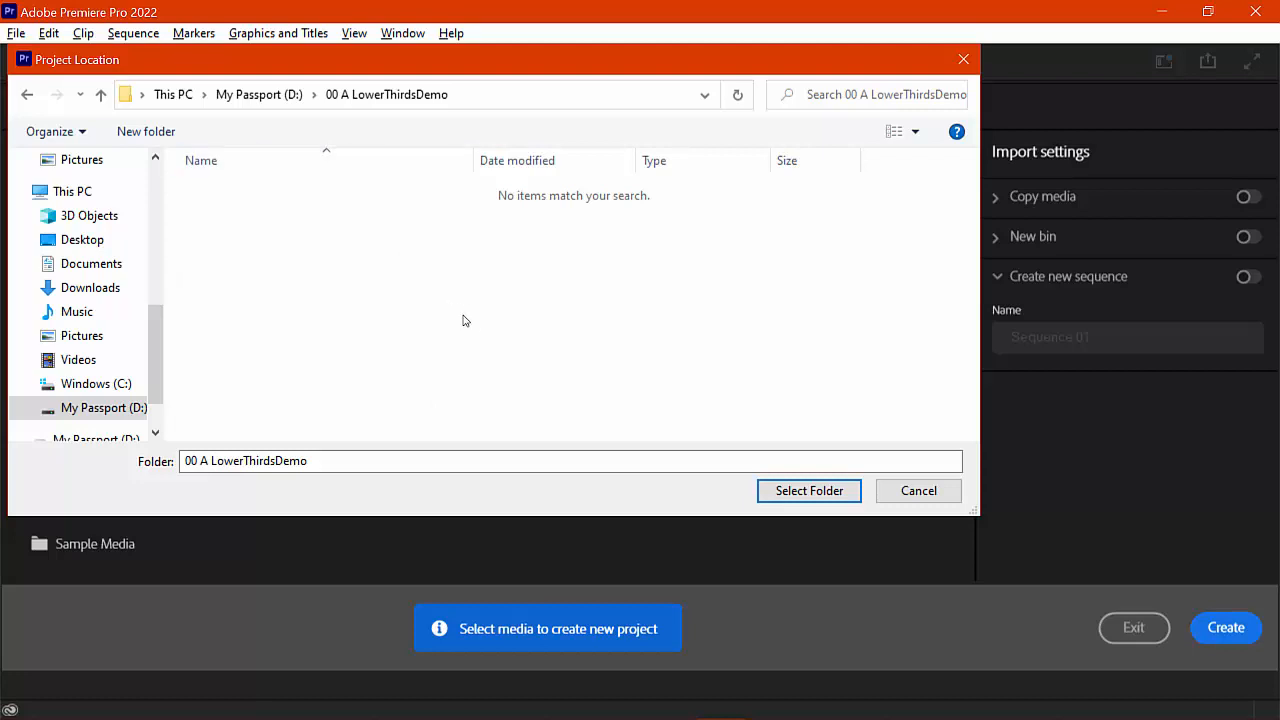
left_click(805, 492)
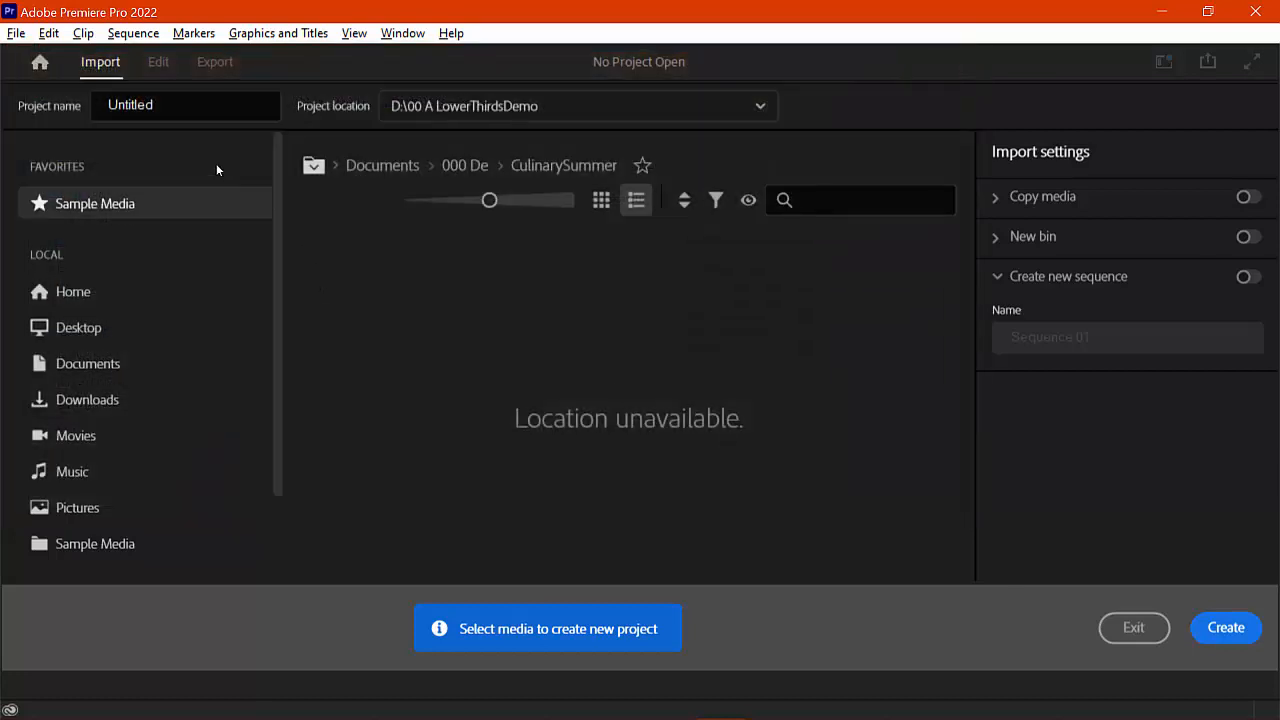
Step: Name the project 'A Lower Thirds Demo' and create it
left_click(200, 108)
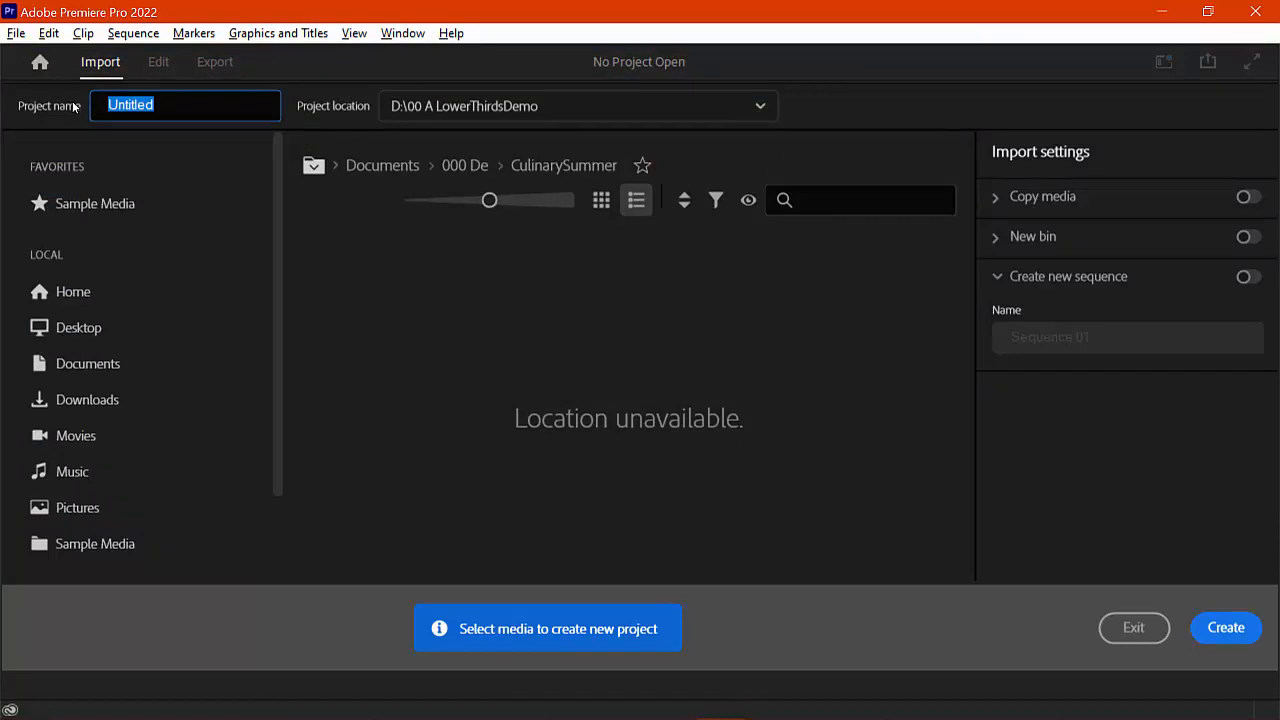
type("A Lower Third")
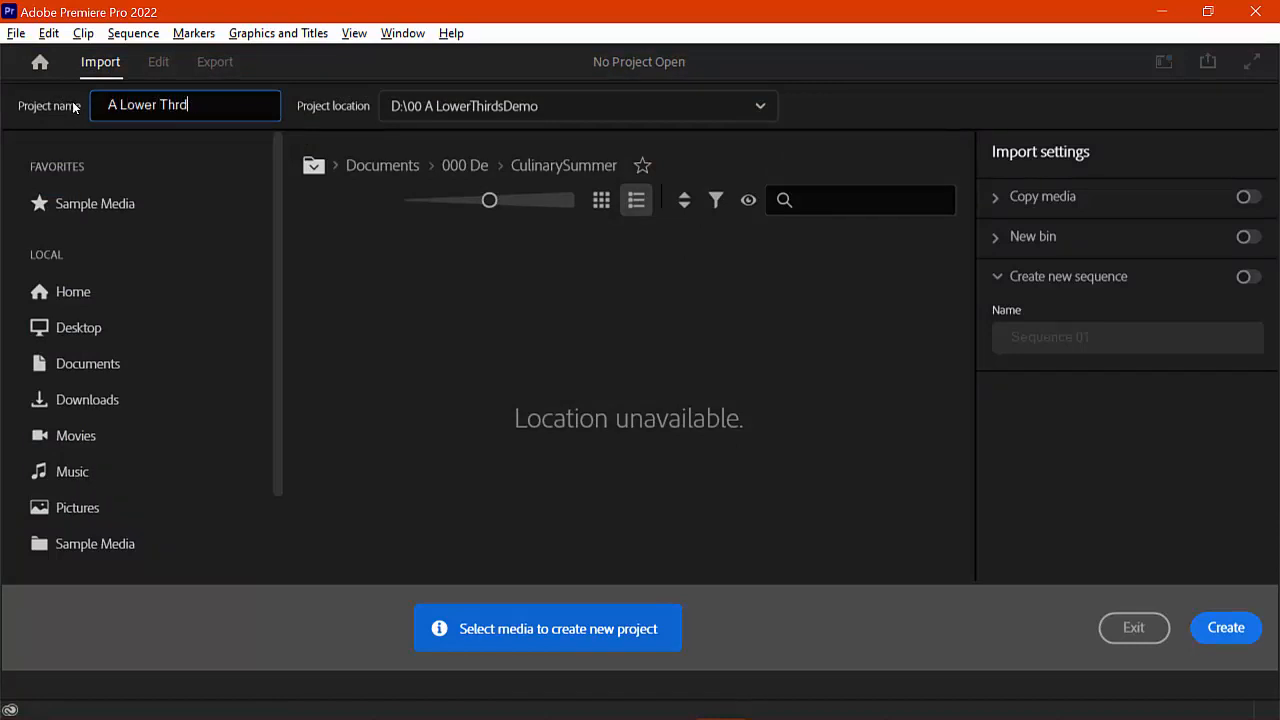
key("BackSpace")
key("BackSpace")
type("irds Demo")
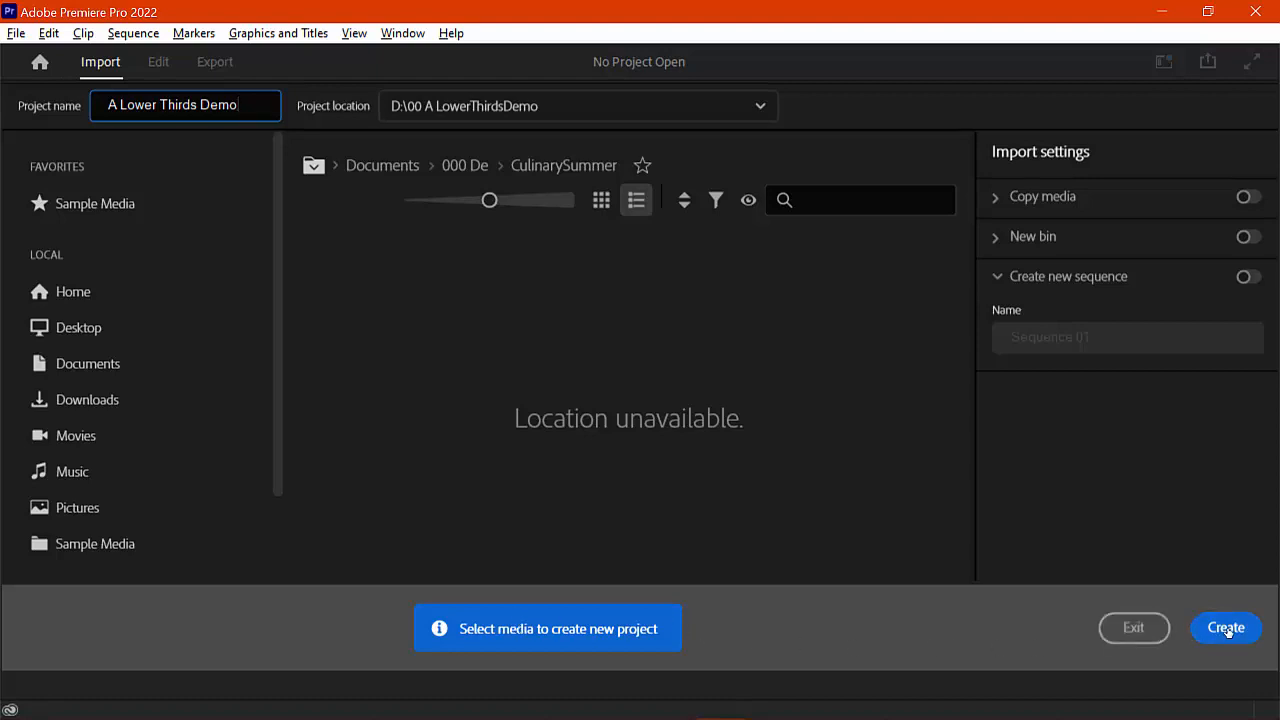
left_click(1226, 628)
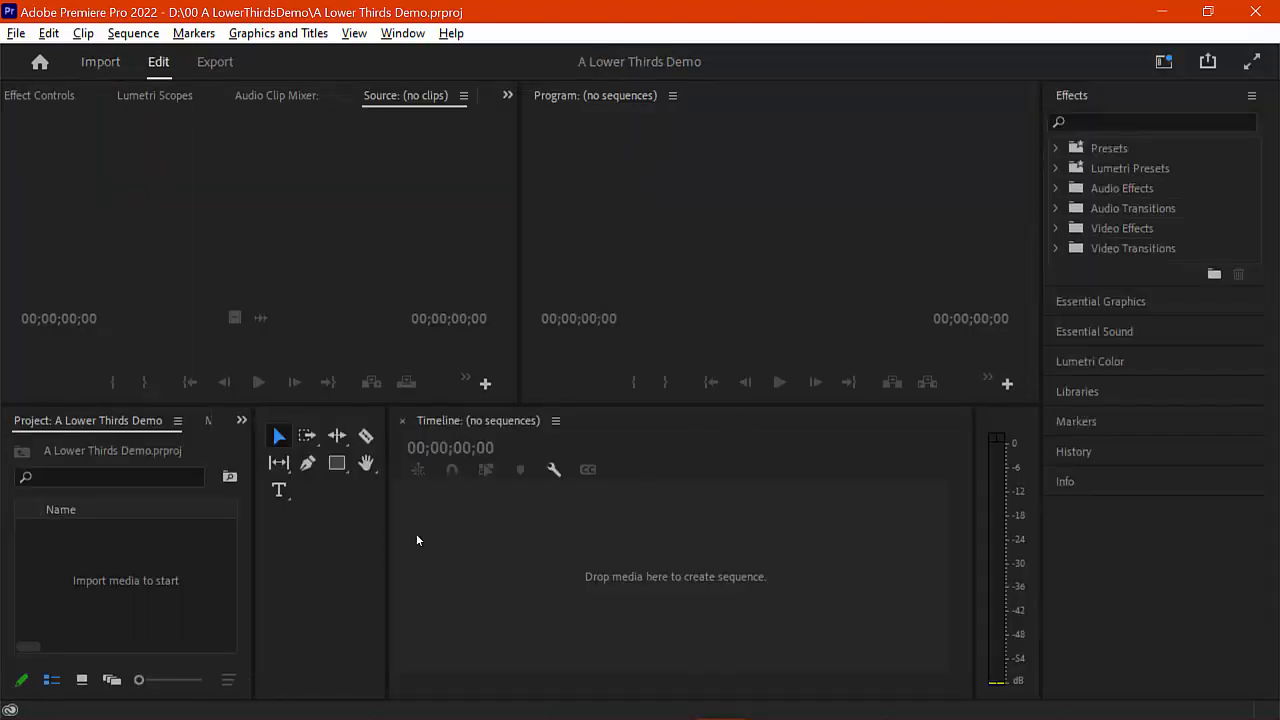
Step: Import the interview clip 00015.MTS from its folder into the Project panel
mouse_move(172, 699)
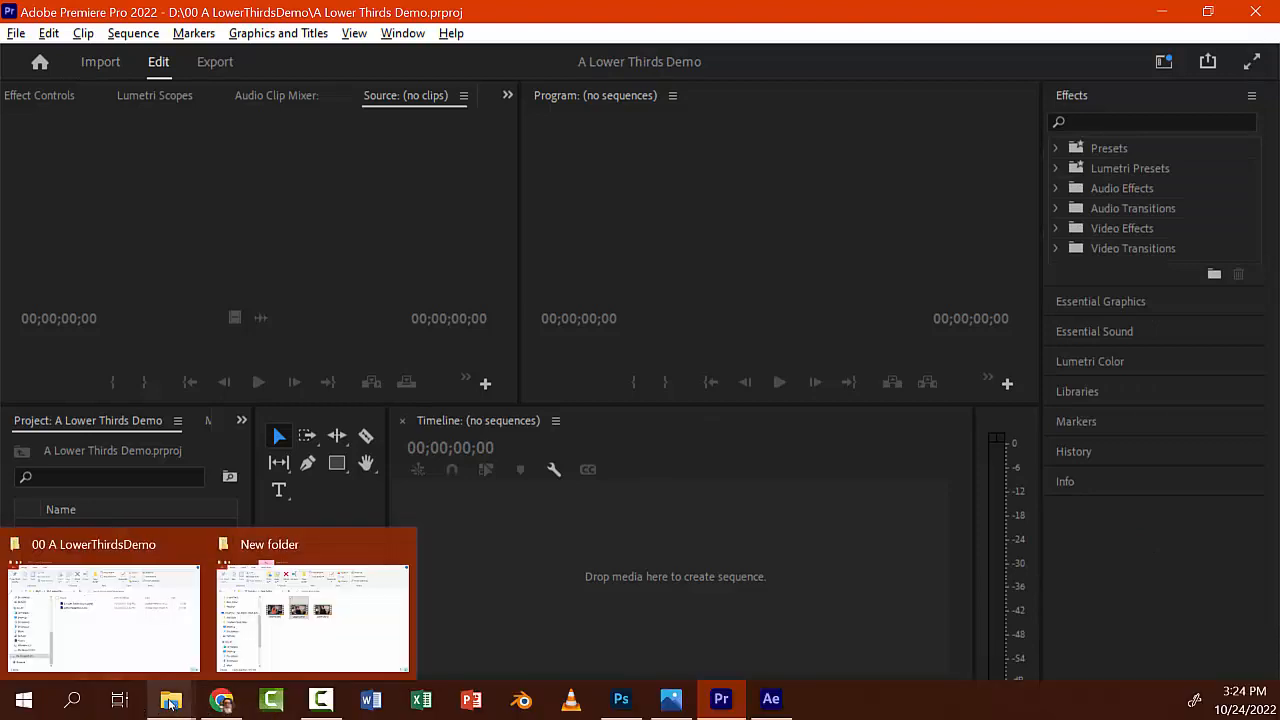
left_click(224, 668)
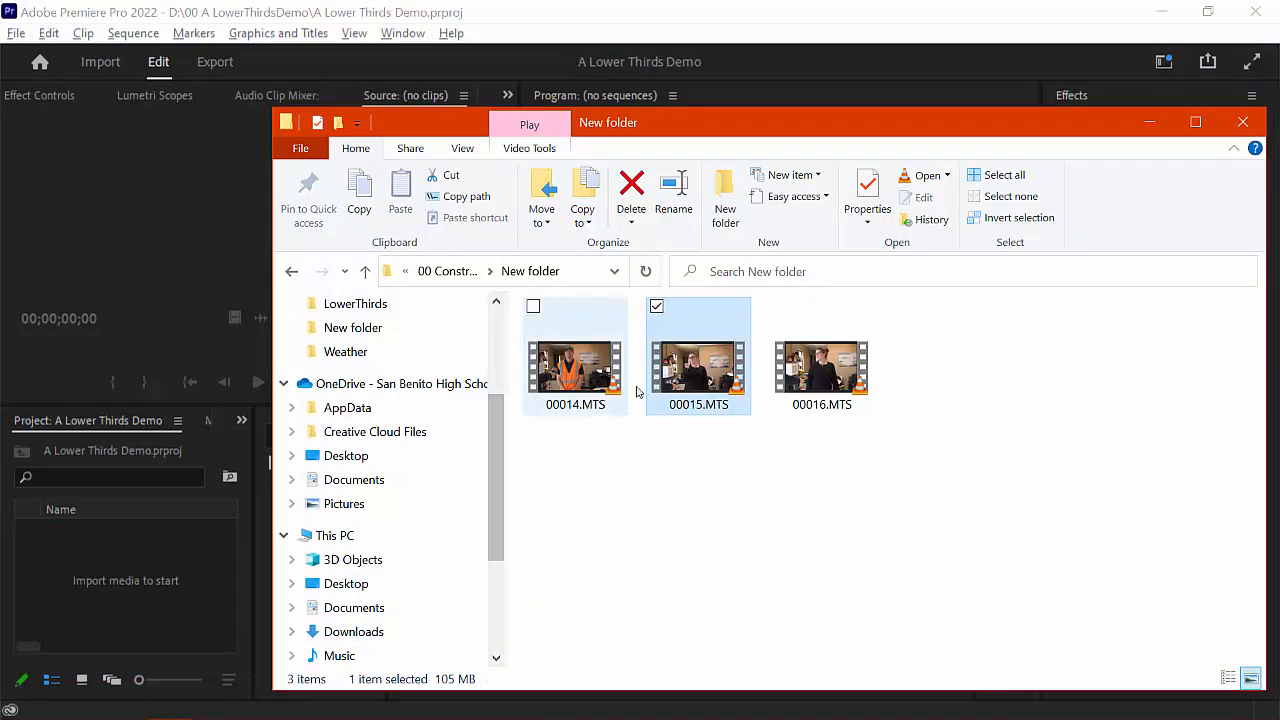
left_click_drag(688, 370, 139, 584)
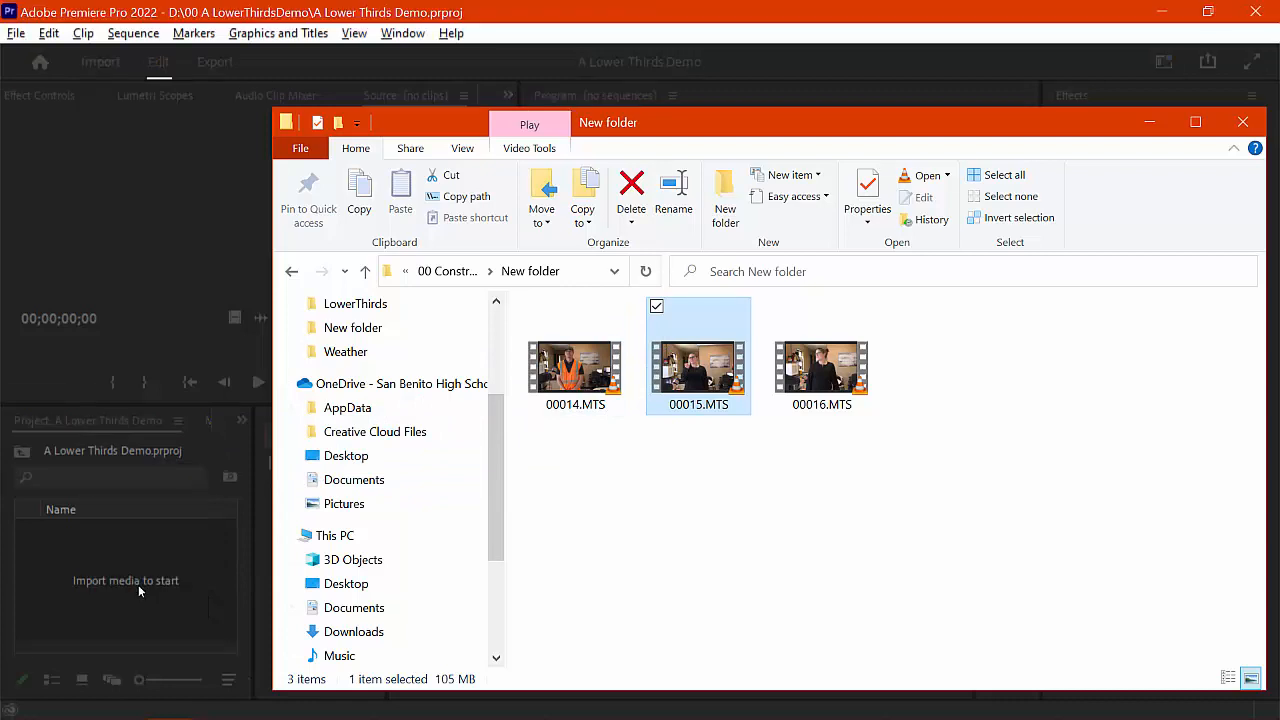
left_click(585, 21)
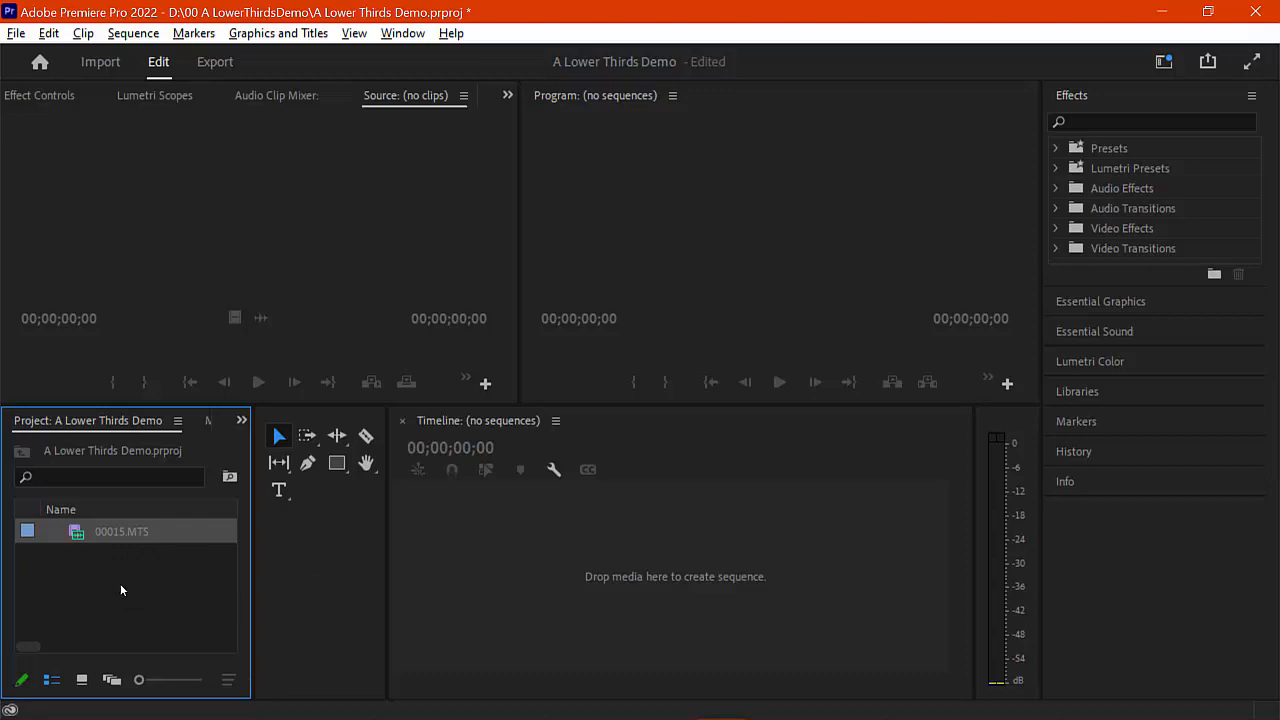
Step: Build a 00015 sequence from the clip and trim it to end at 00:00:20:07
left_click_drag(78, 536, 467, 555)
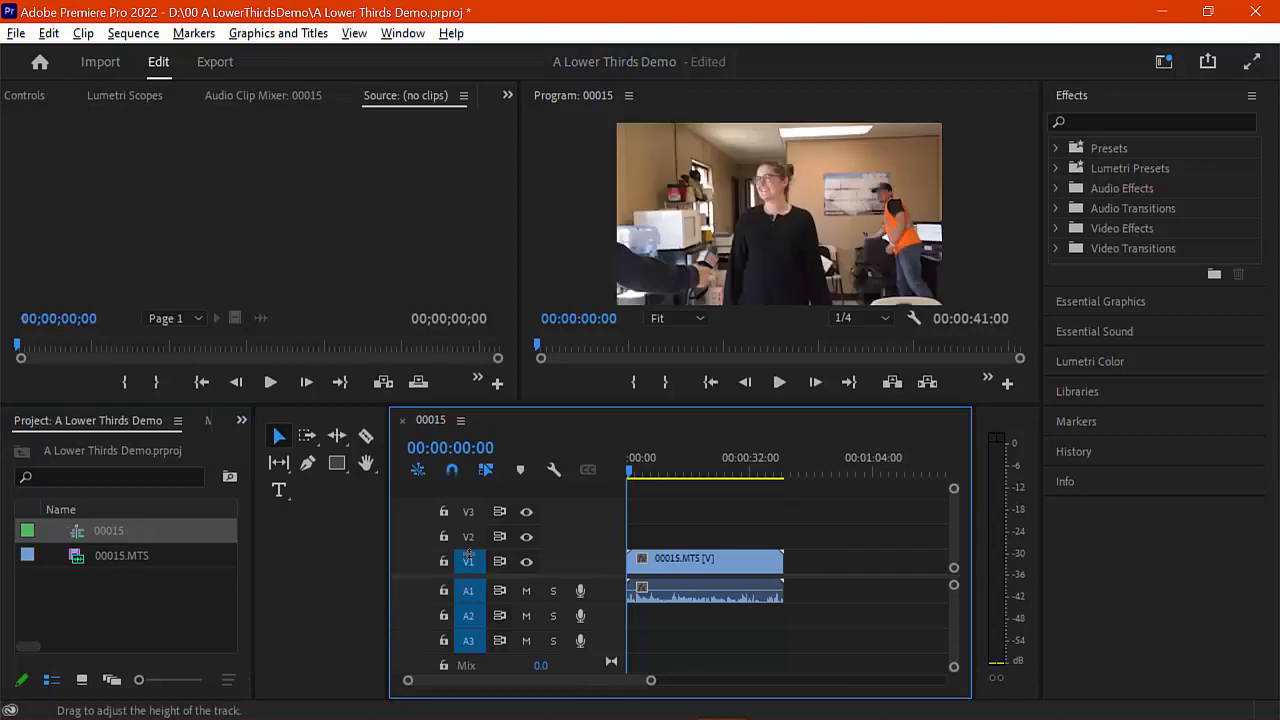
left_click_drag(631, 471, 706, 486)
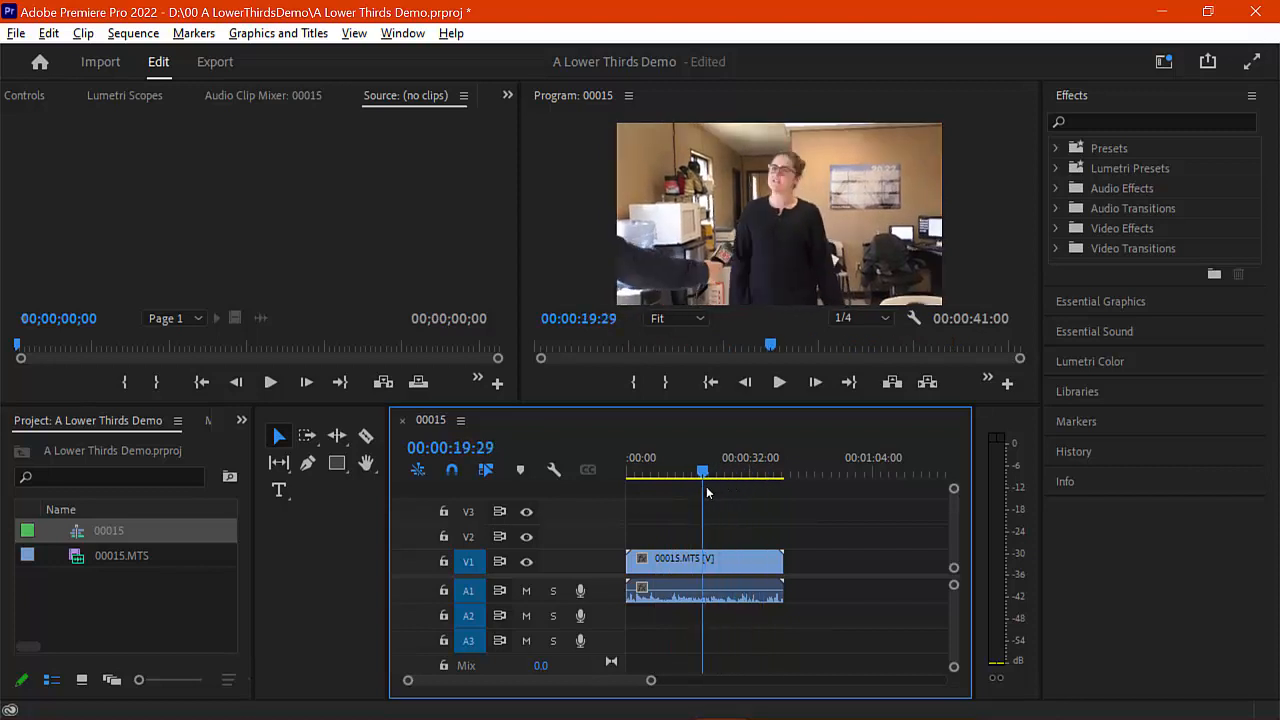
left_click_drag(788, 562, 710, 565)
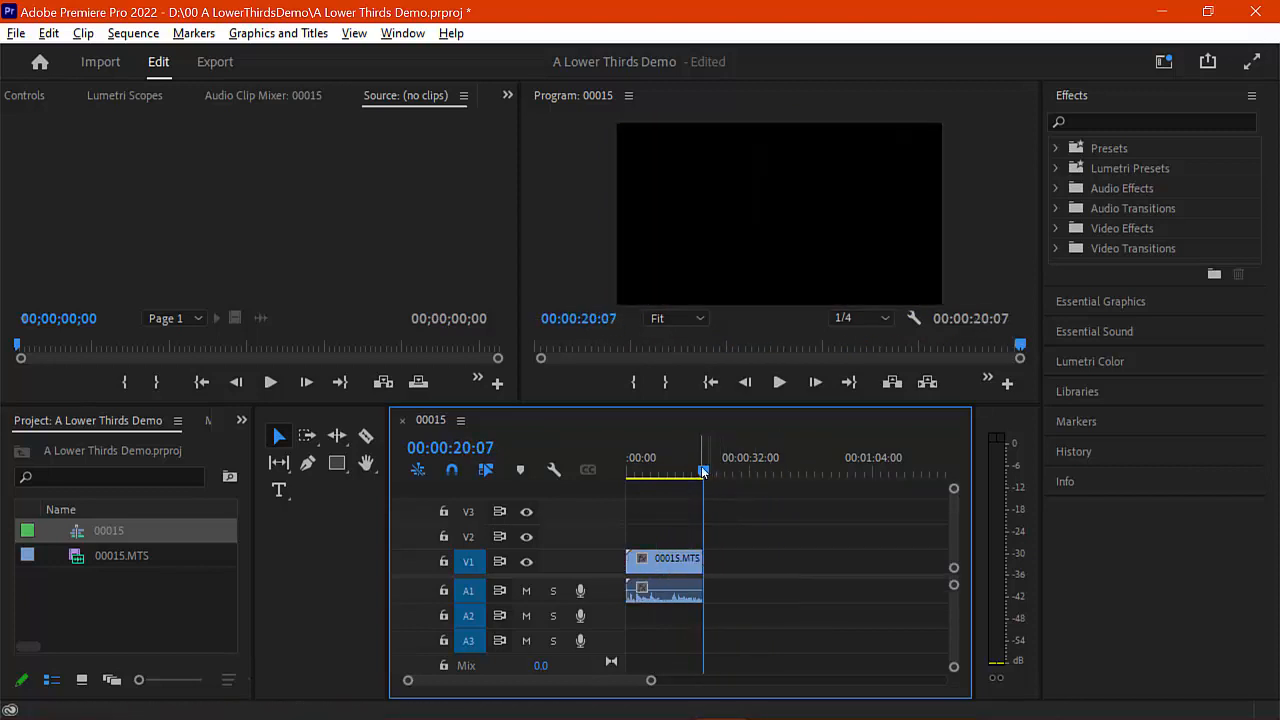
left_click_drag(705, 477, 621, 477)
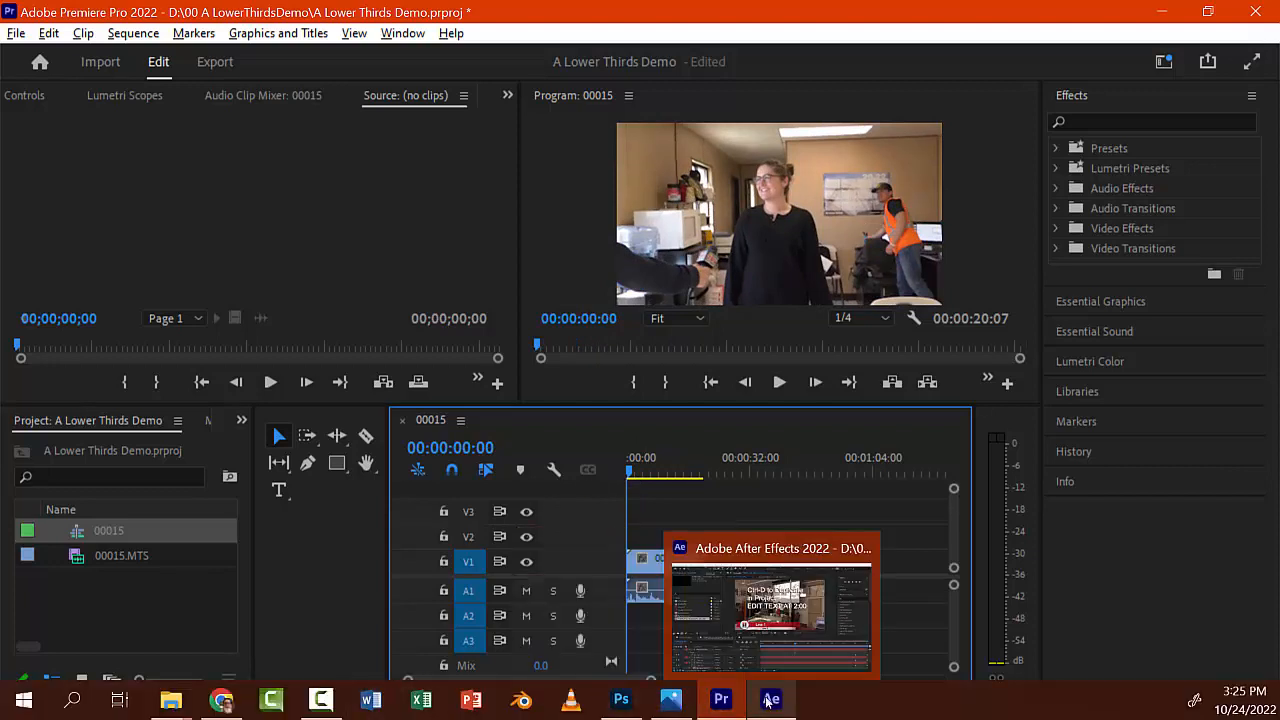
Step: In After Effects, close the TEMPLATE1_DUPLICATE_TO_USE and Big Stripe Comp 1 timelines
left_click(768, 700)
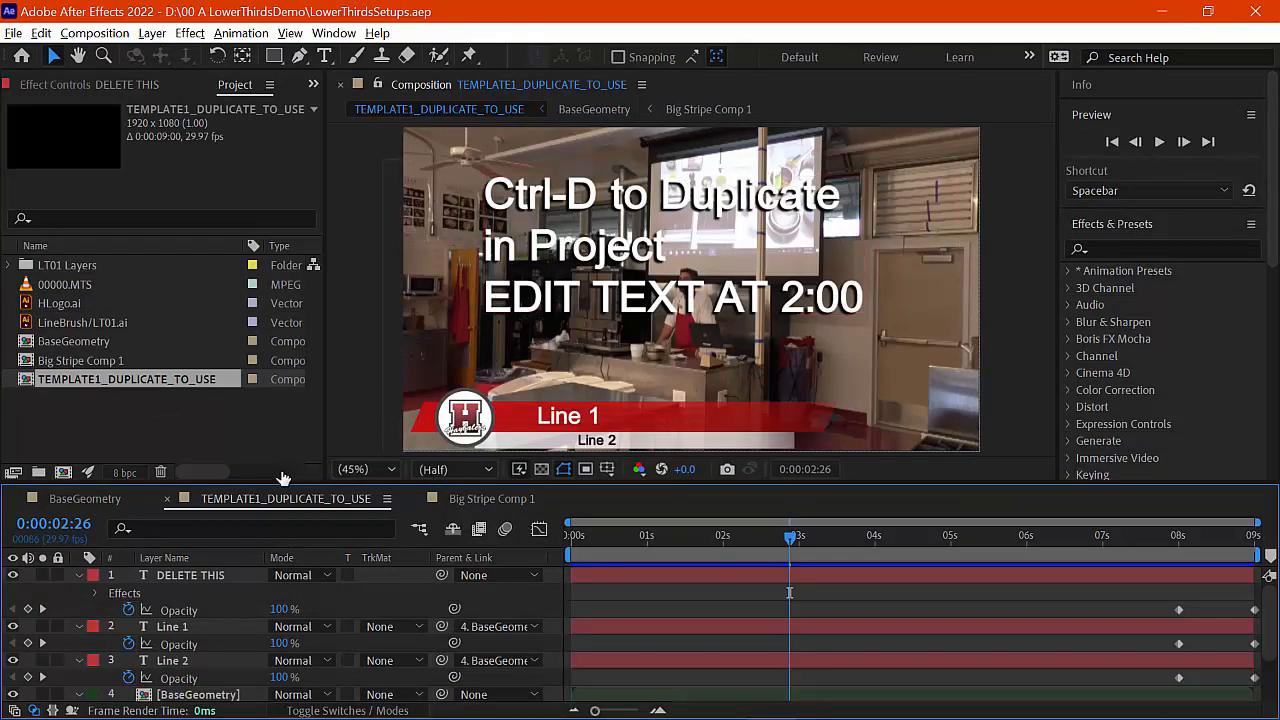
left_click(167, 503)
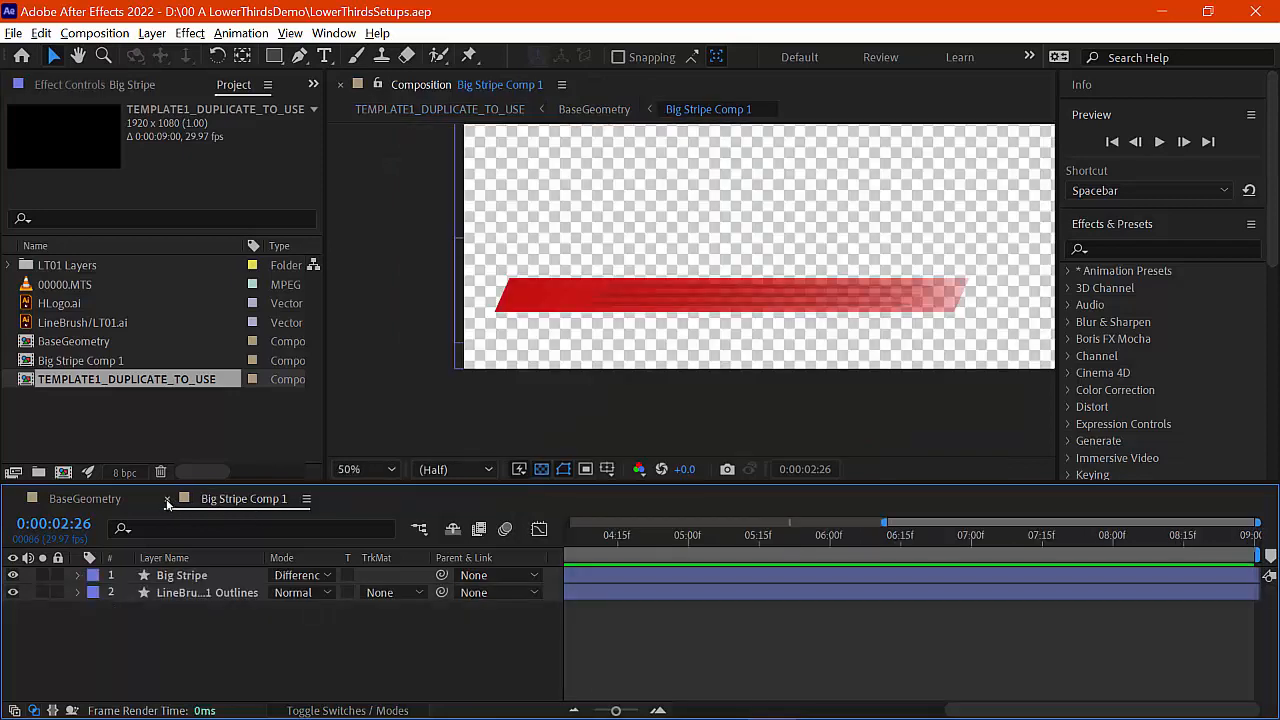
left_click(168, 503)
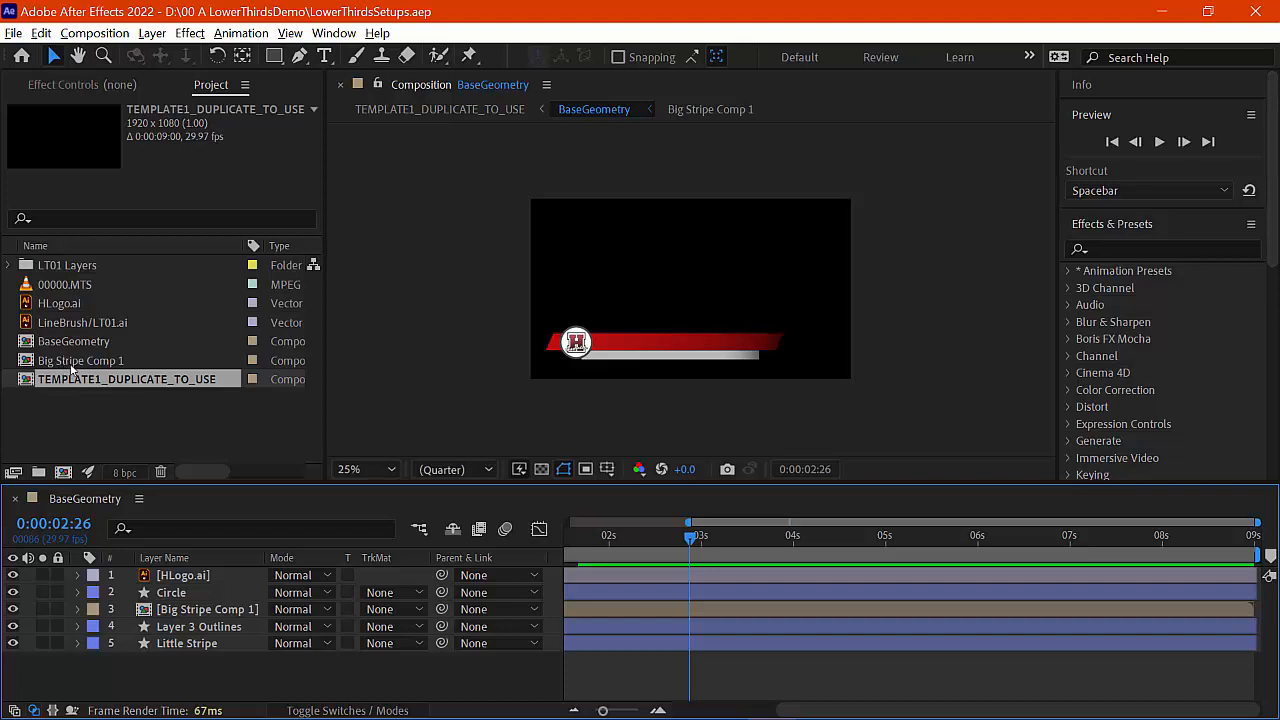
left_click(82, 382)
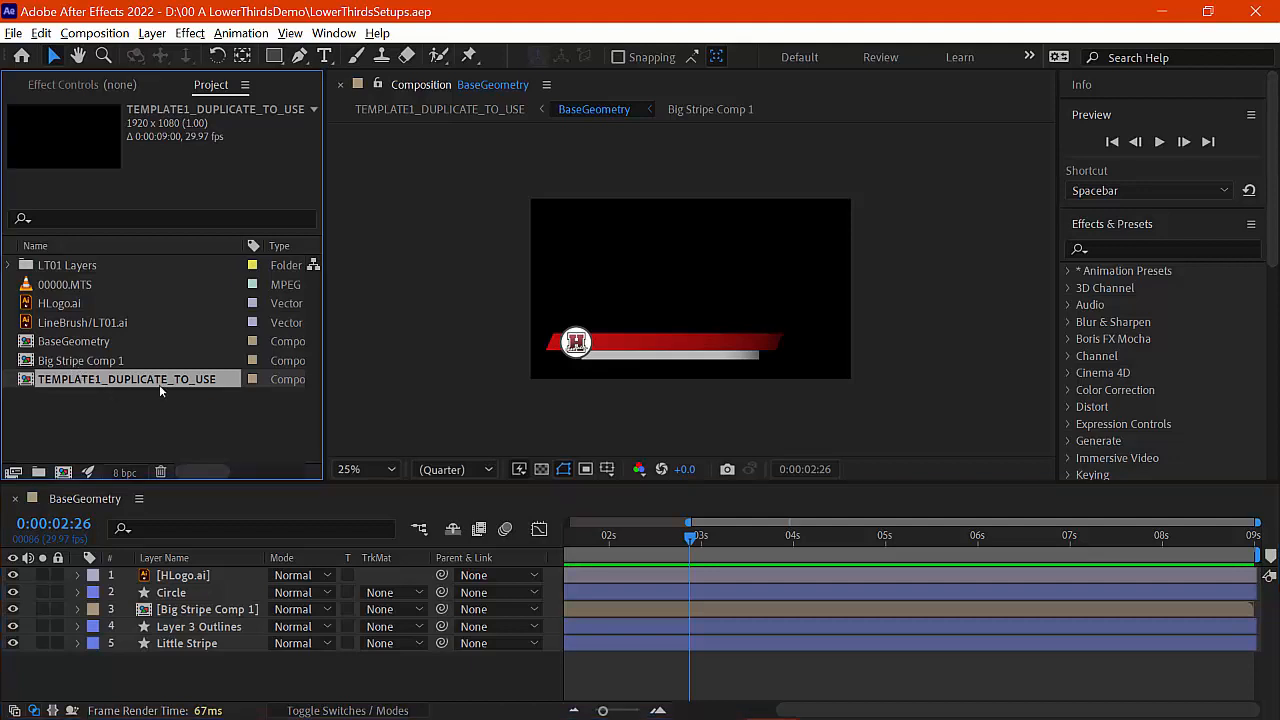
Step: Duplicate the template comp, rename the copy ProjecManager, and go to 0:00:02:00
key("ctrl+d")
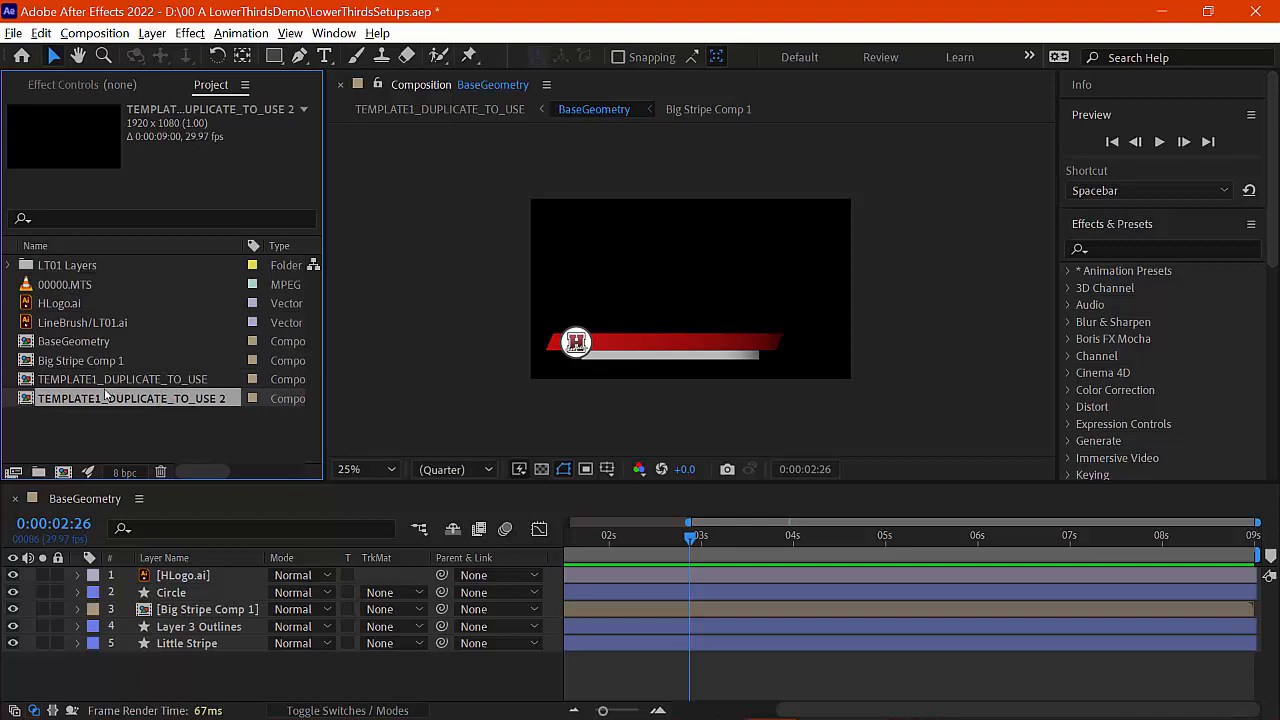
double_click(32, 405)
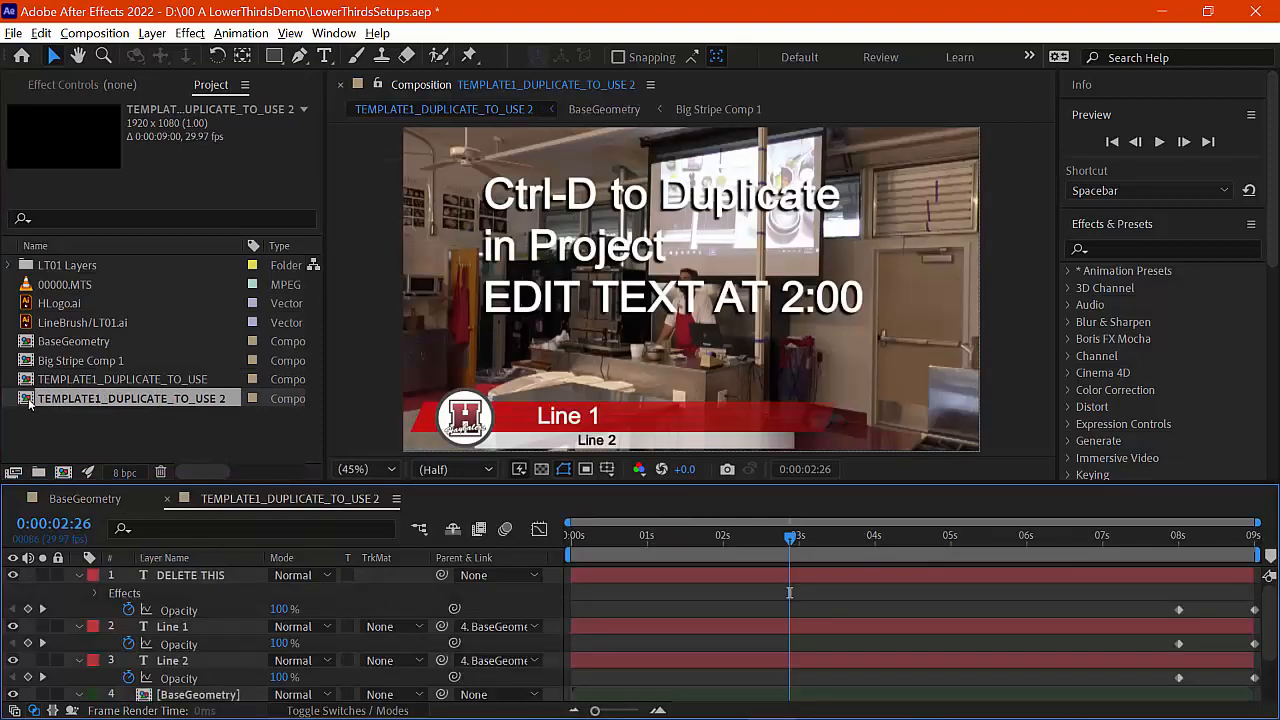
right_click(65, 404)
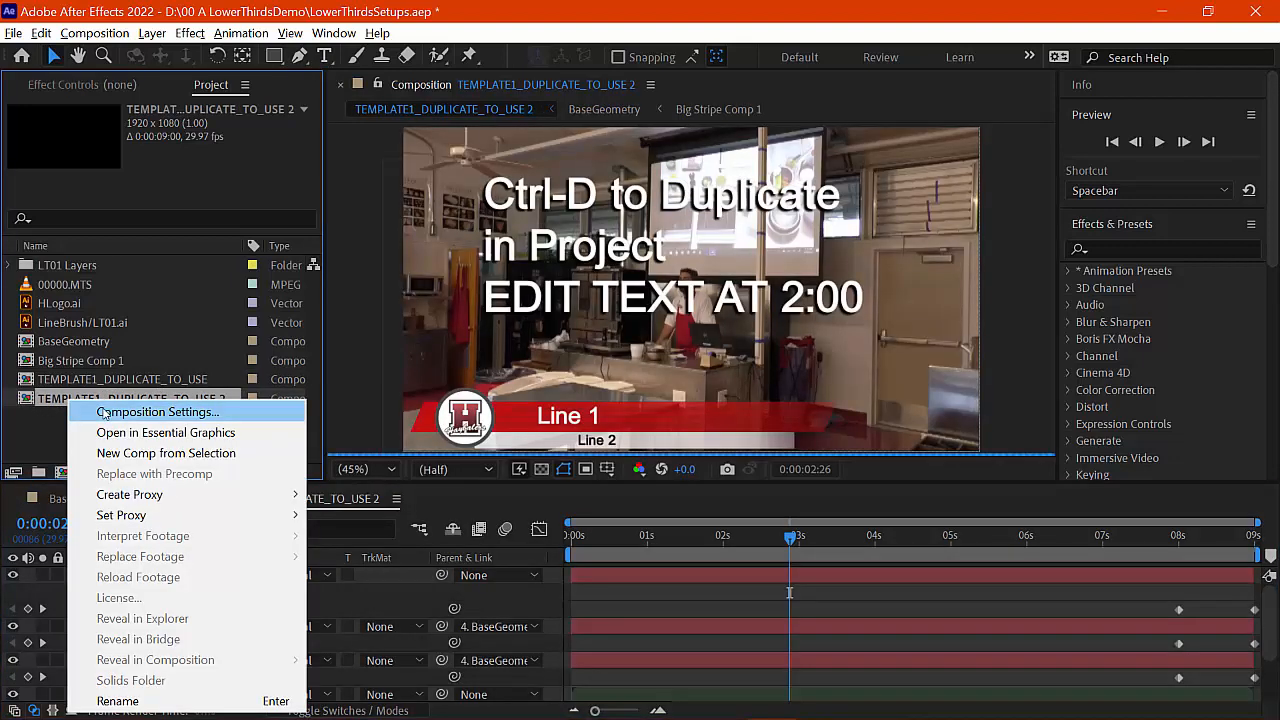
left_click(103, 412)
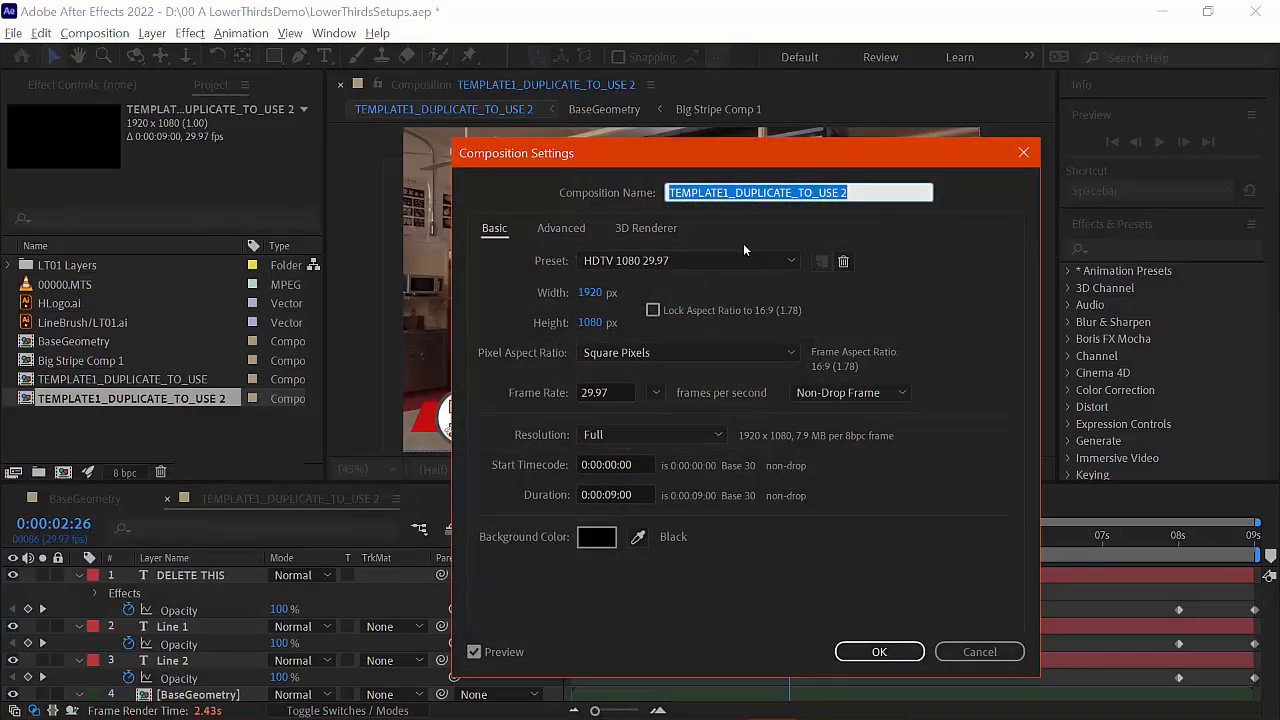
key("BackSpace")
type("Const")
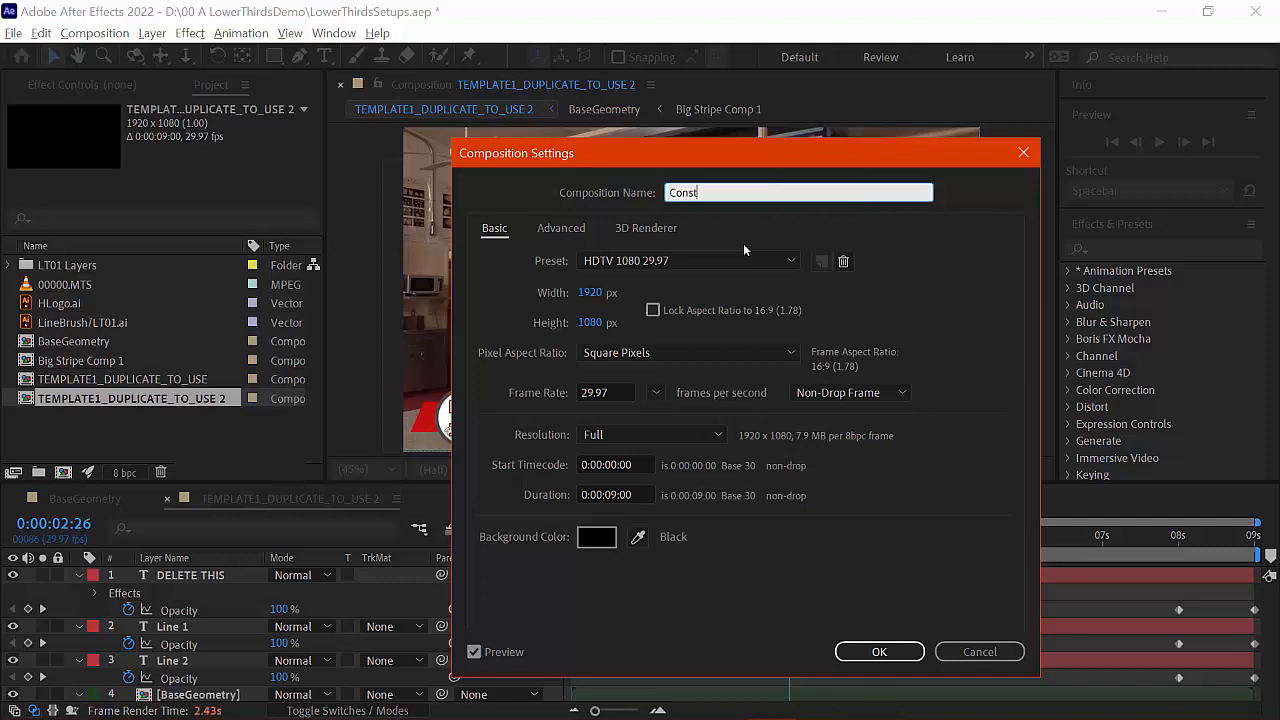
type("Project Proj")
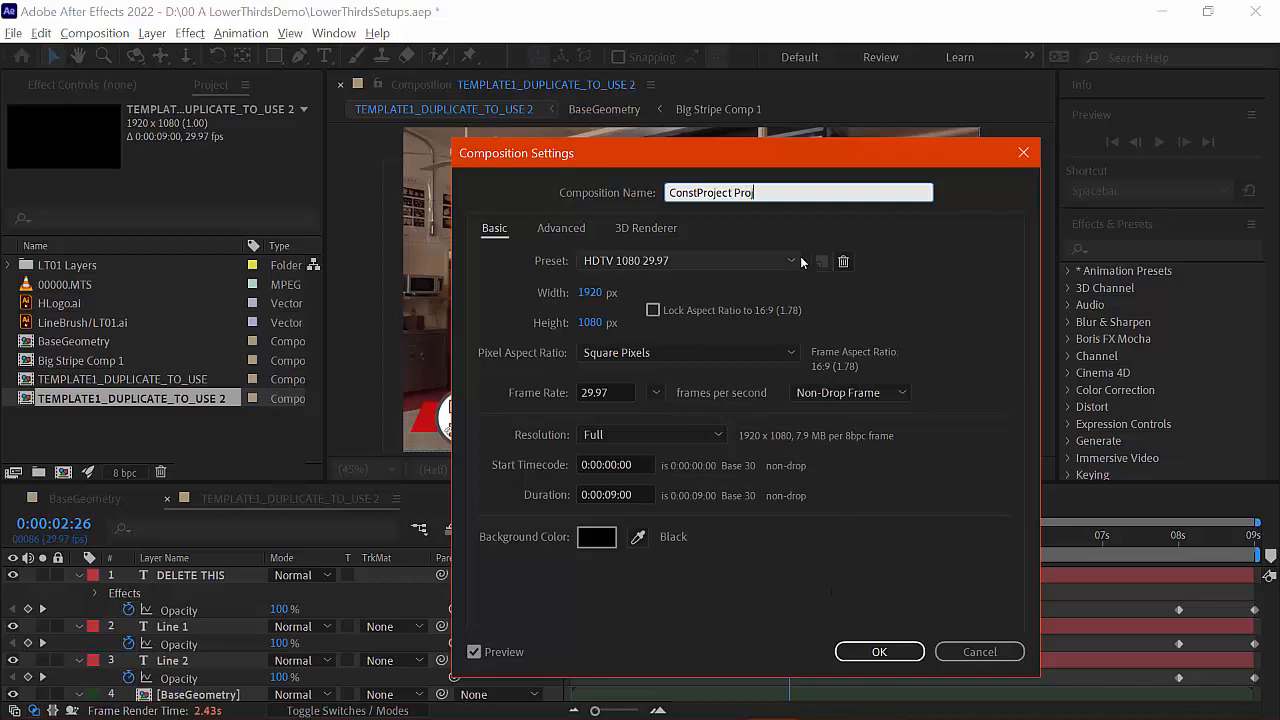
type("ecManager")
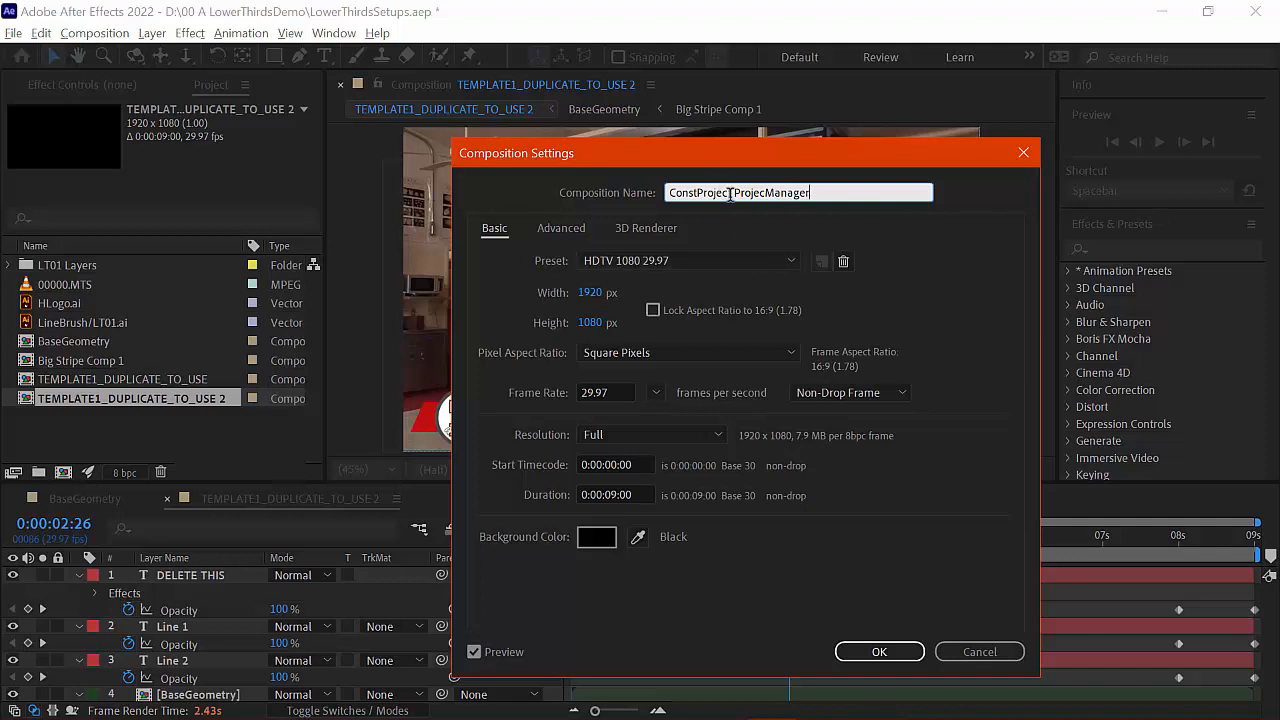
left_click_drag(731, 193, 590, 197)
key("BackSpace")
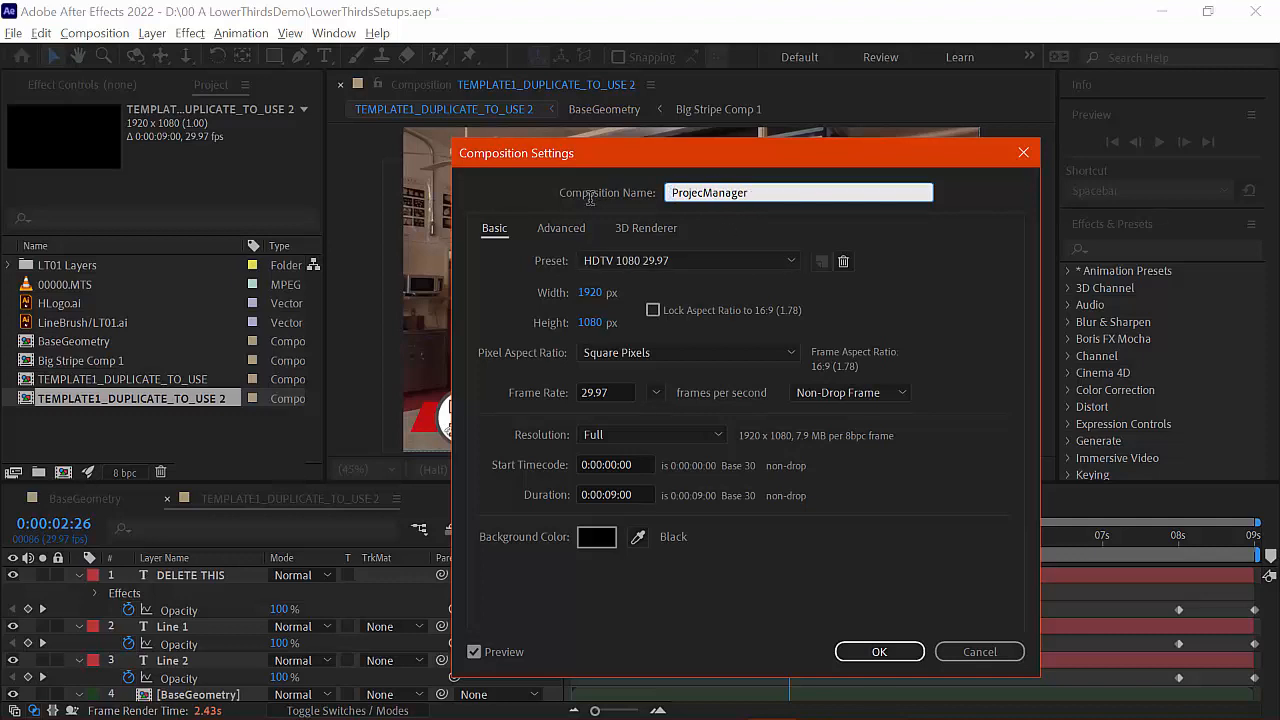
left_click(871, 649)
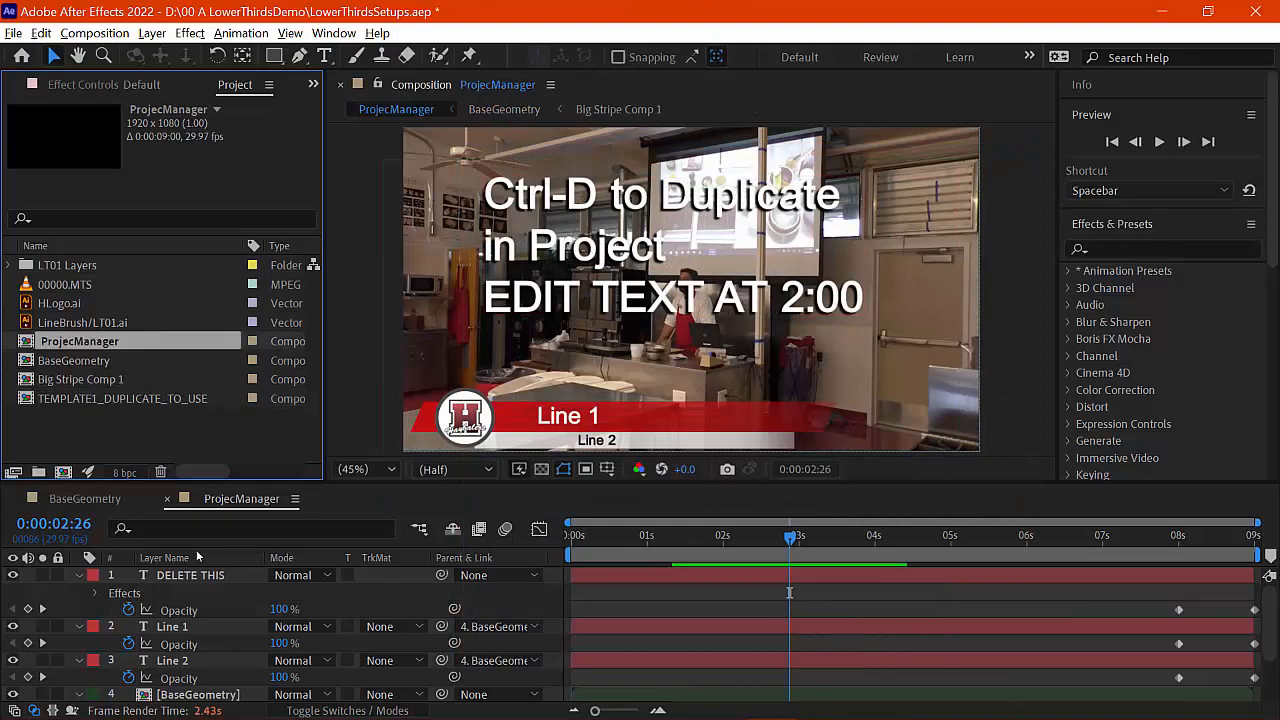
left_click(721, 543)
left_click(724, 543)
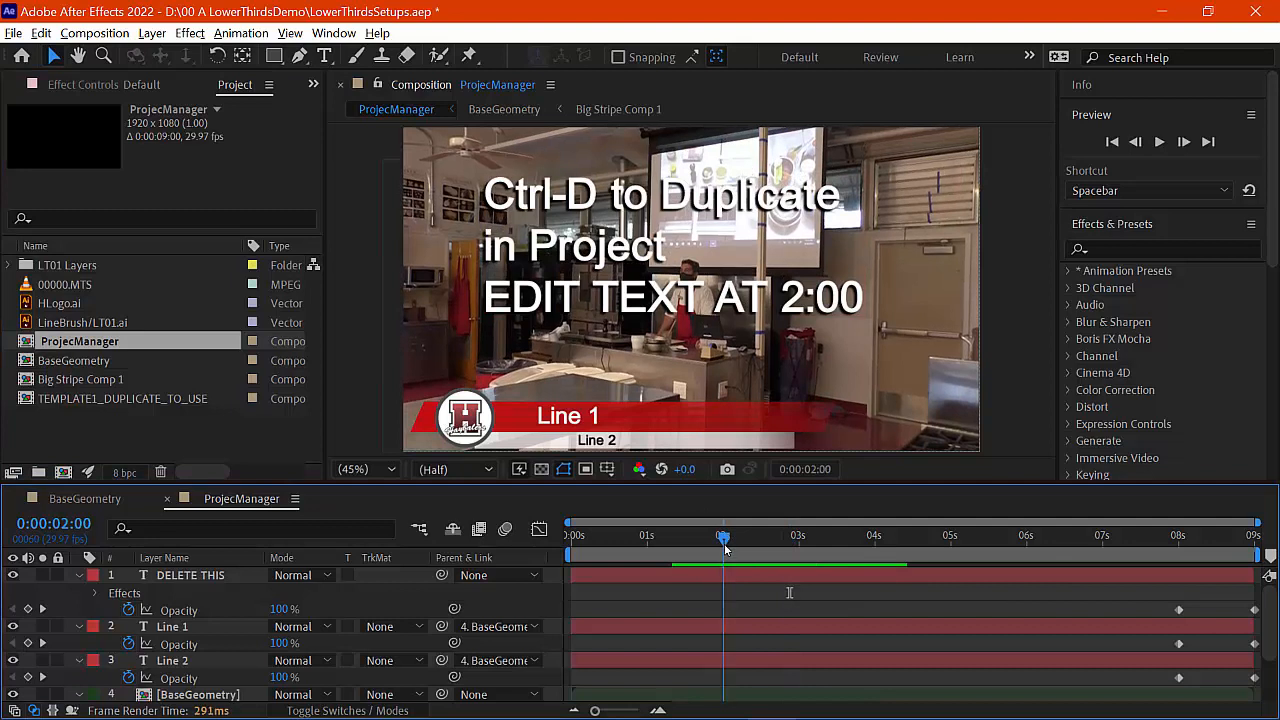
Step: Replace the Line 1 placeholder with the interviewee's full name
double_click(577, 418)
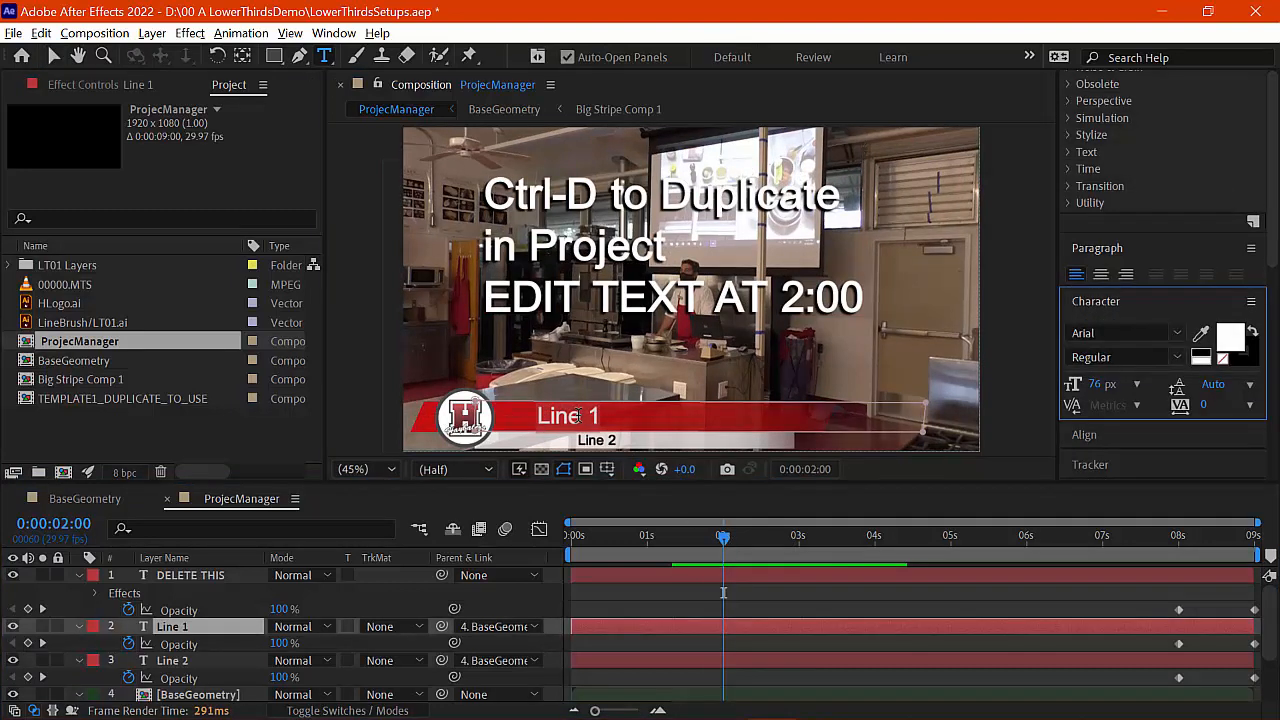
triple_click(577, 418)
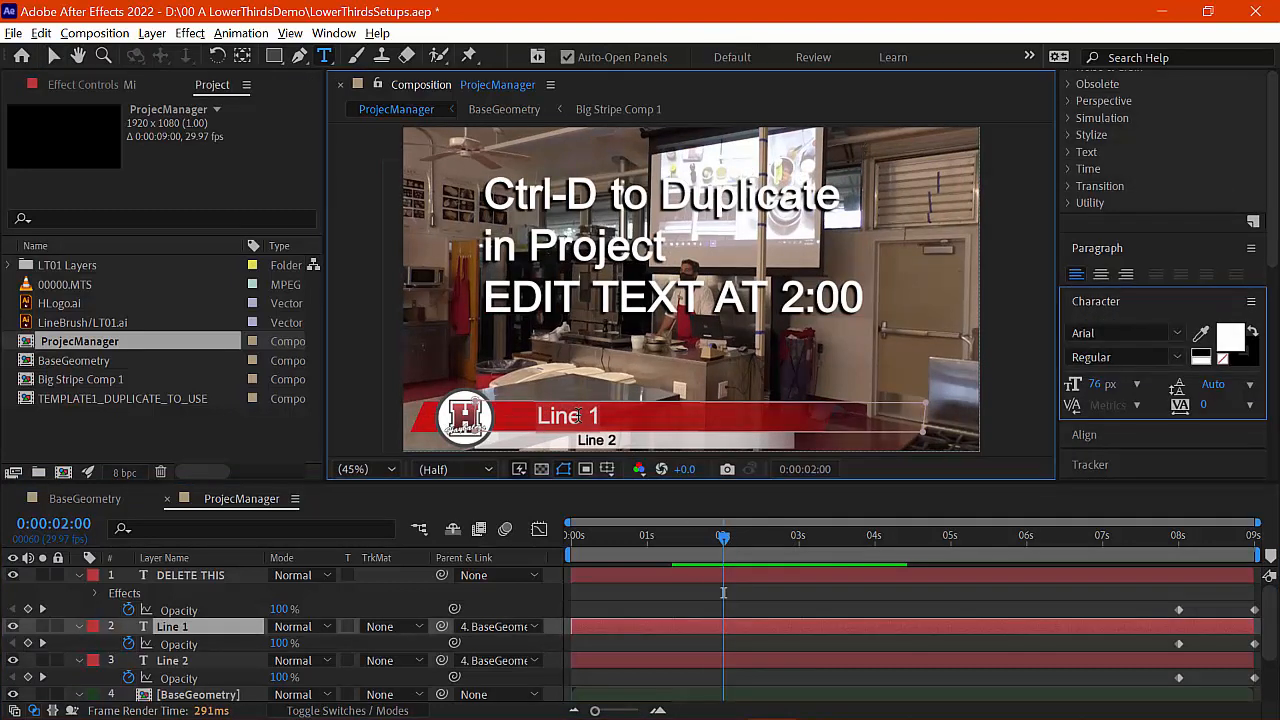
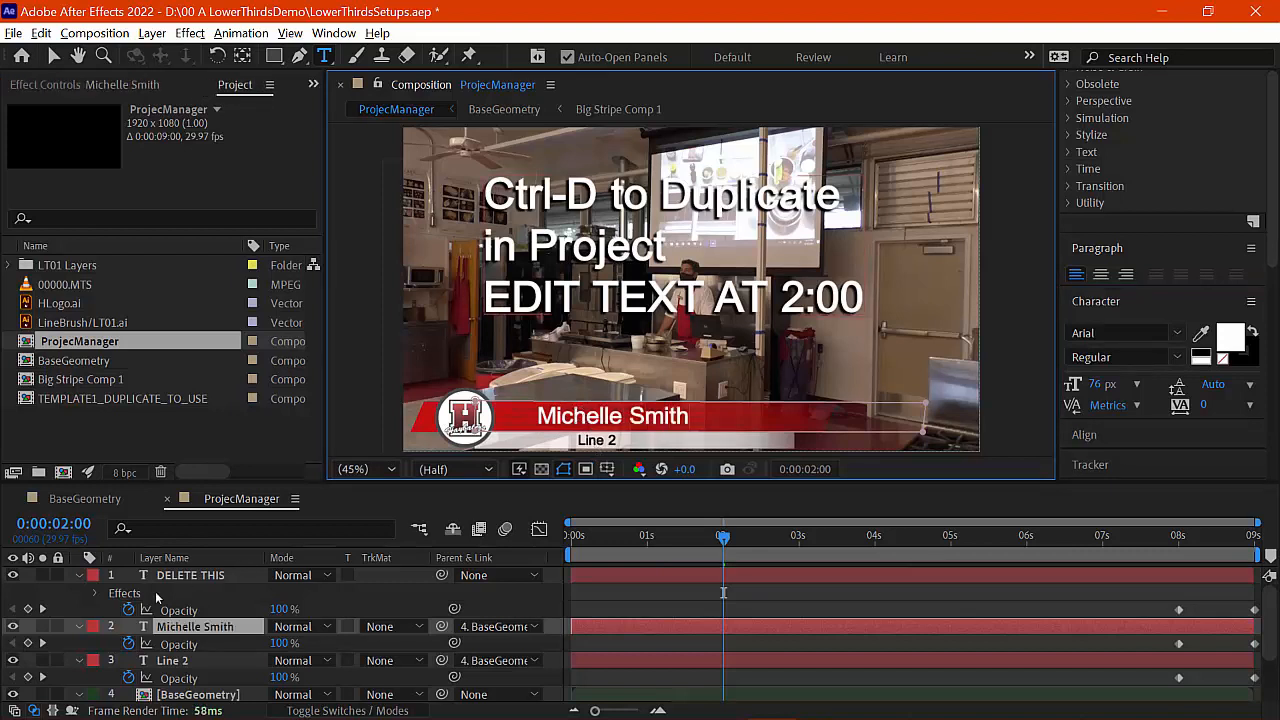
Step: Replace Line 2 with the title 'Project Manager, Black Construction' and commit the text
left_click(182, 665)
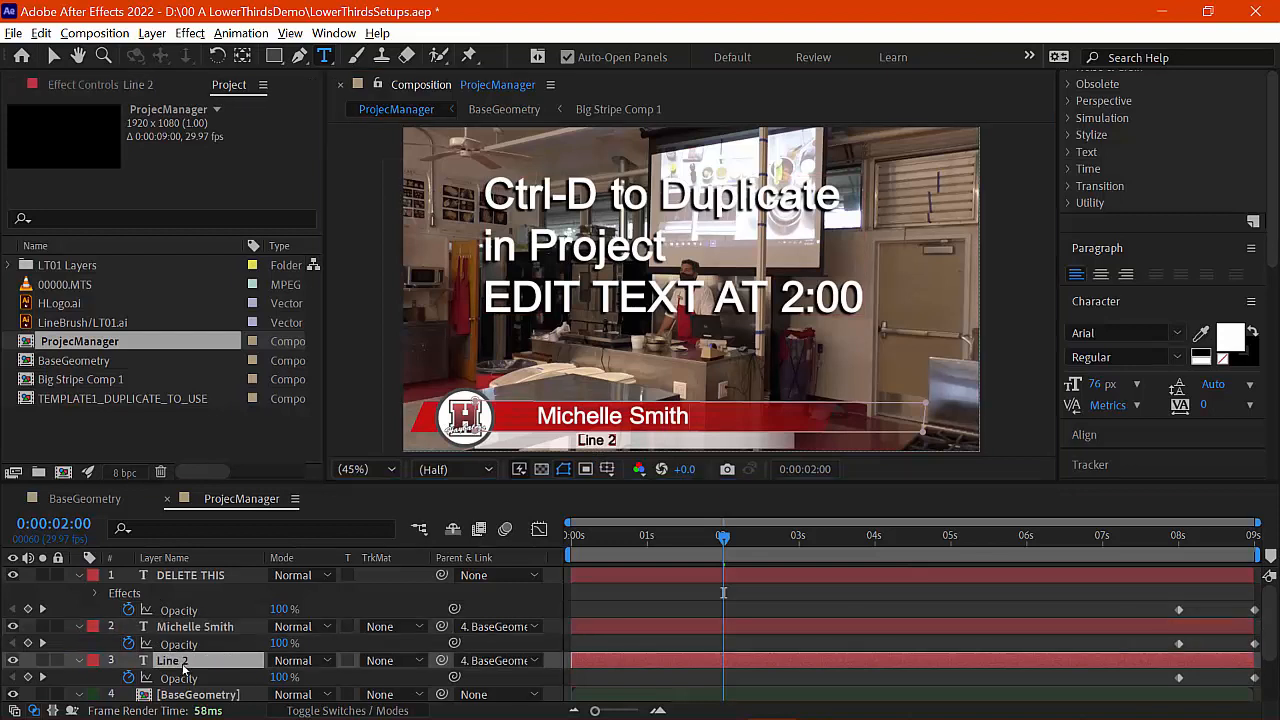
left_click(597, 440)
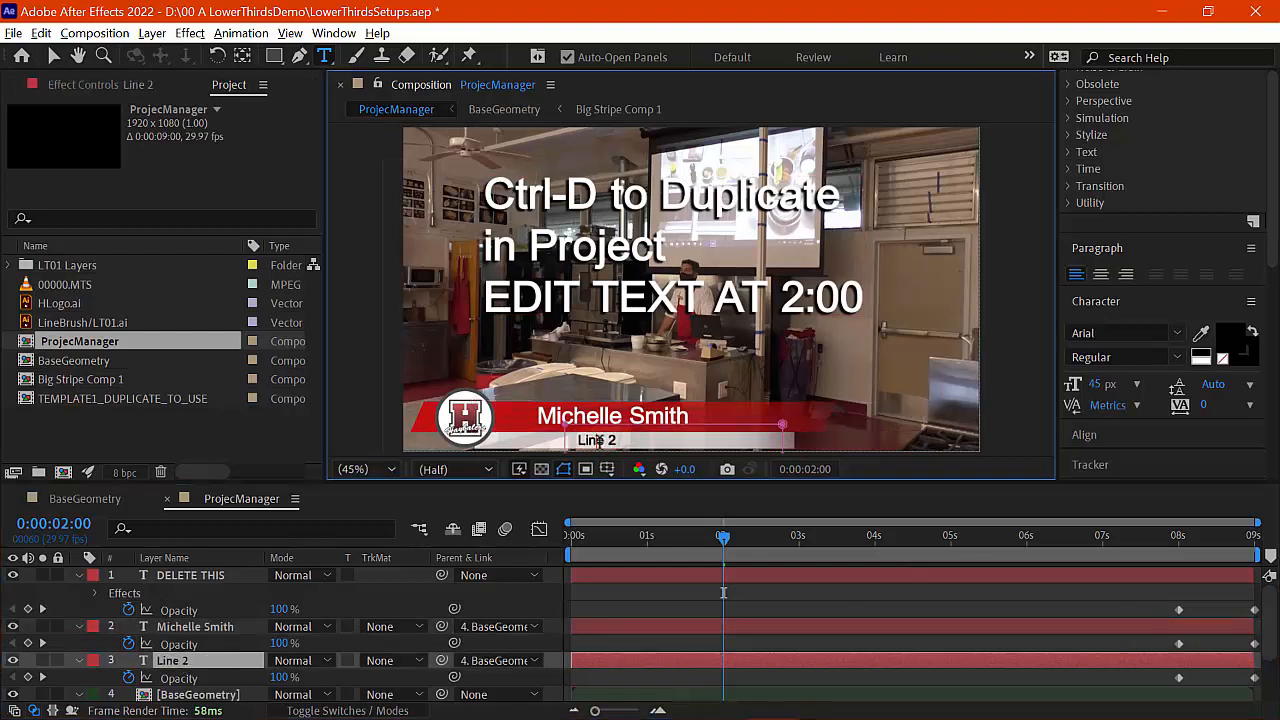
key("ctrl+a")
type("Proj3ec")
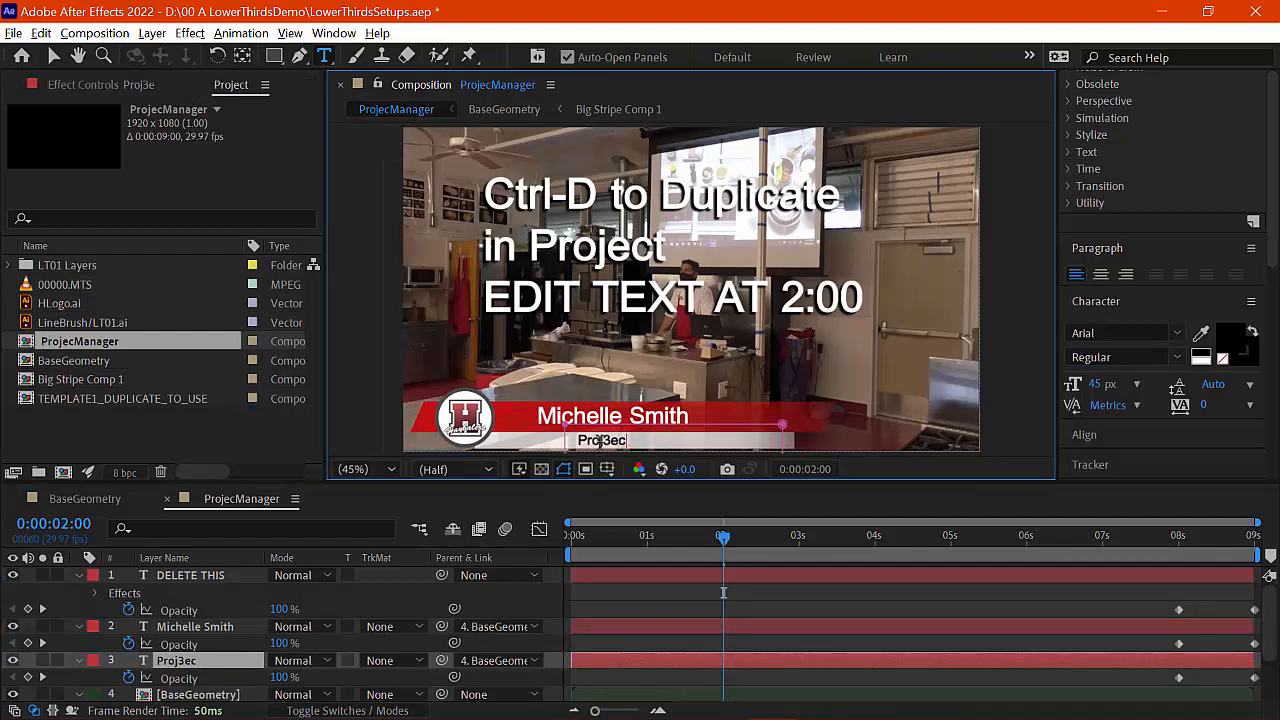
key("BackSpace")
key("BackSpace")
type("ect")
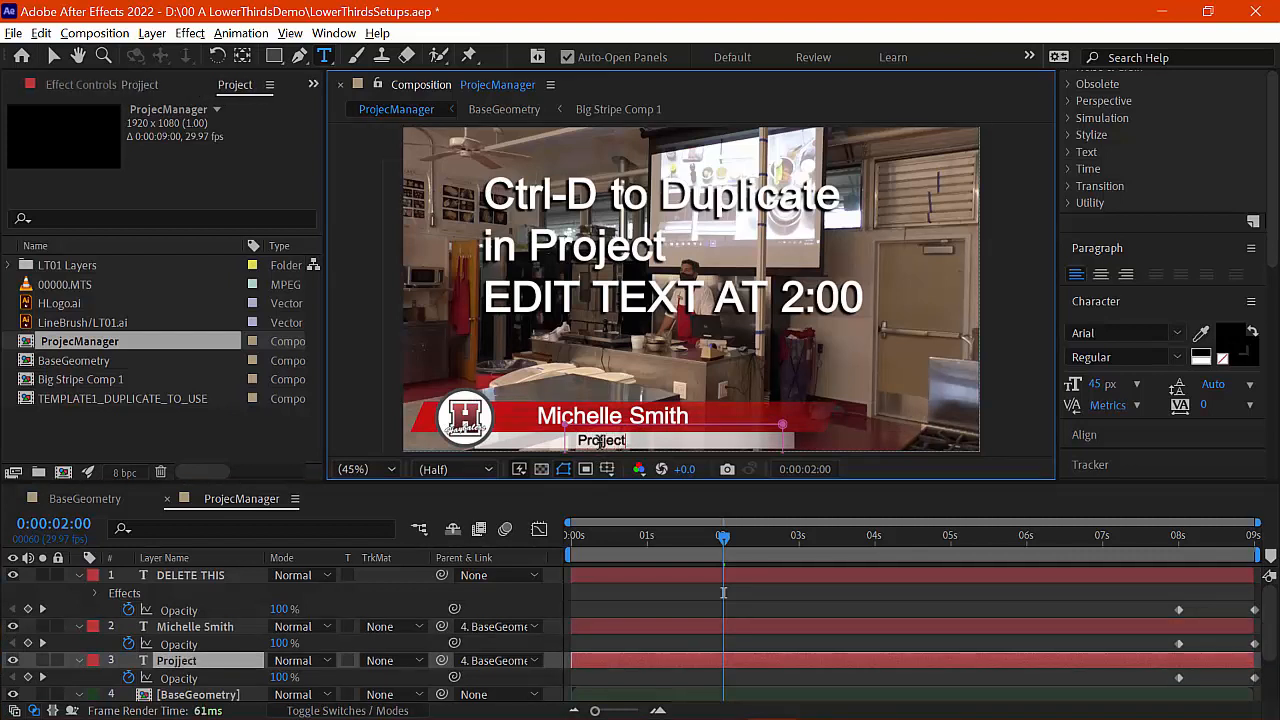
type(" Manag")
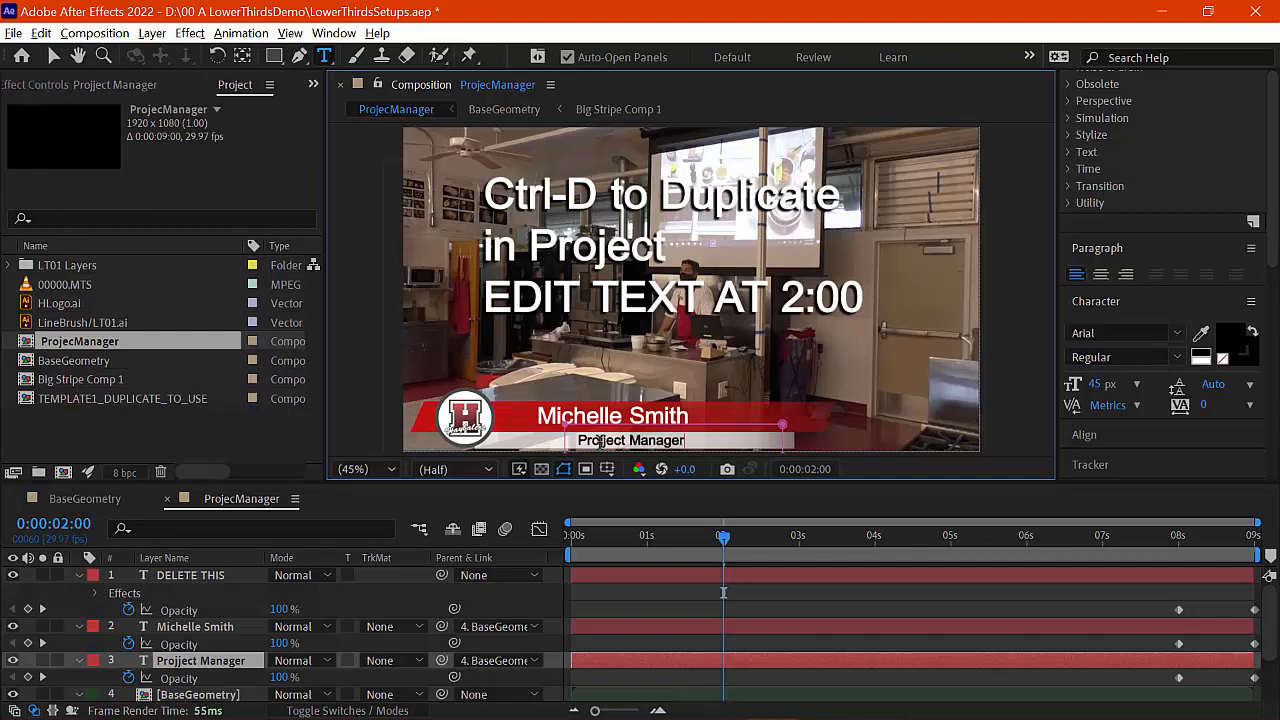
type("er")
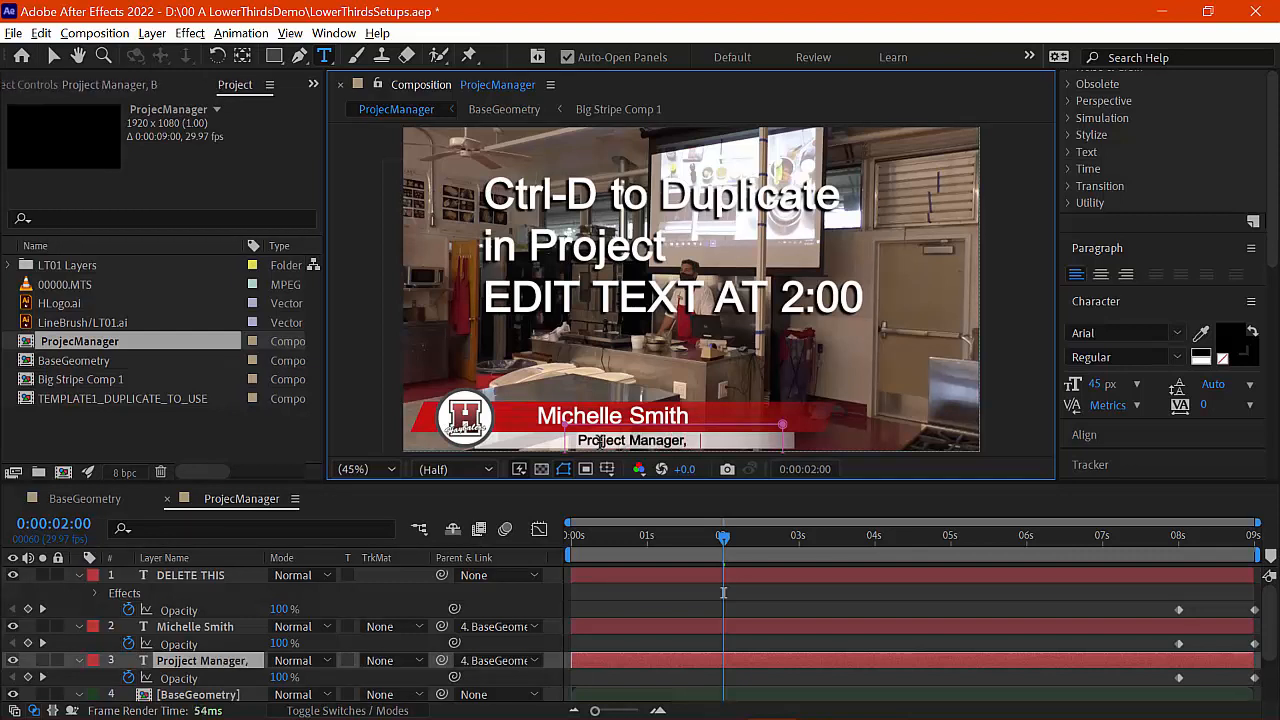
type(", Black")
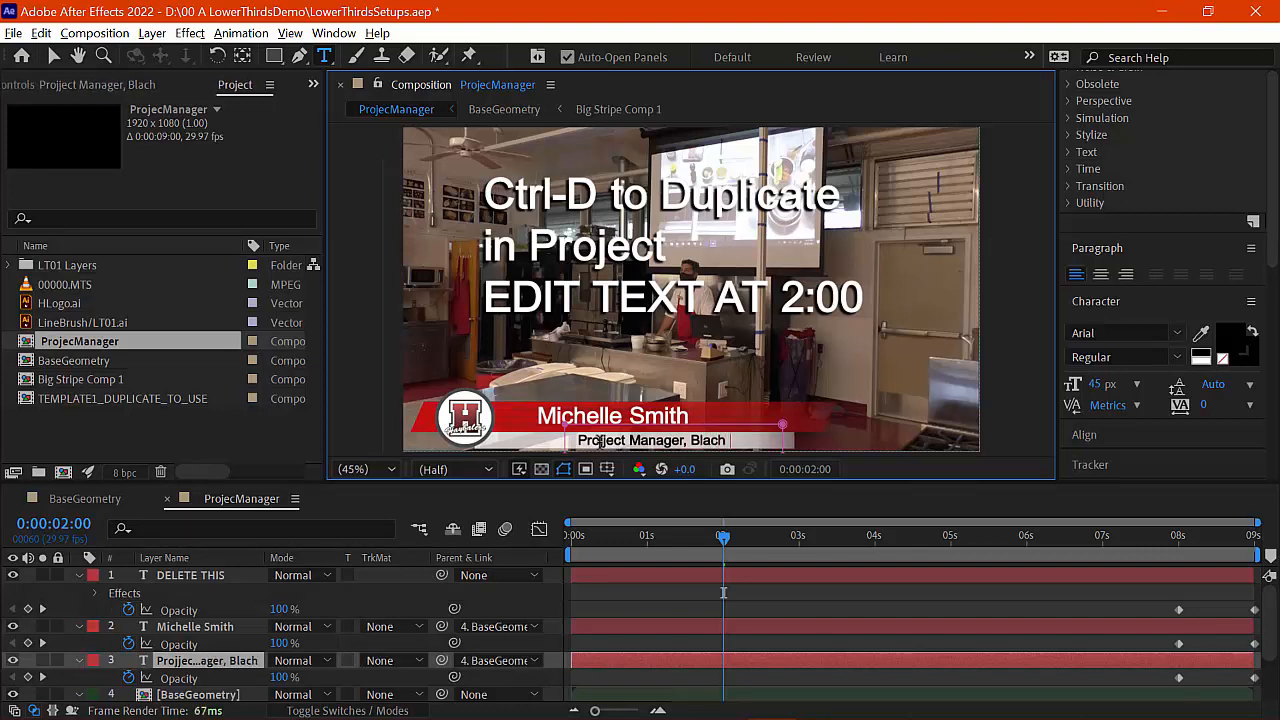
type(" Constru")
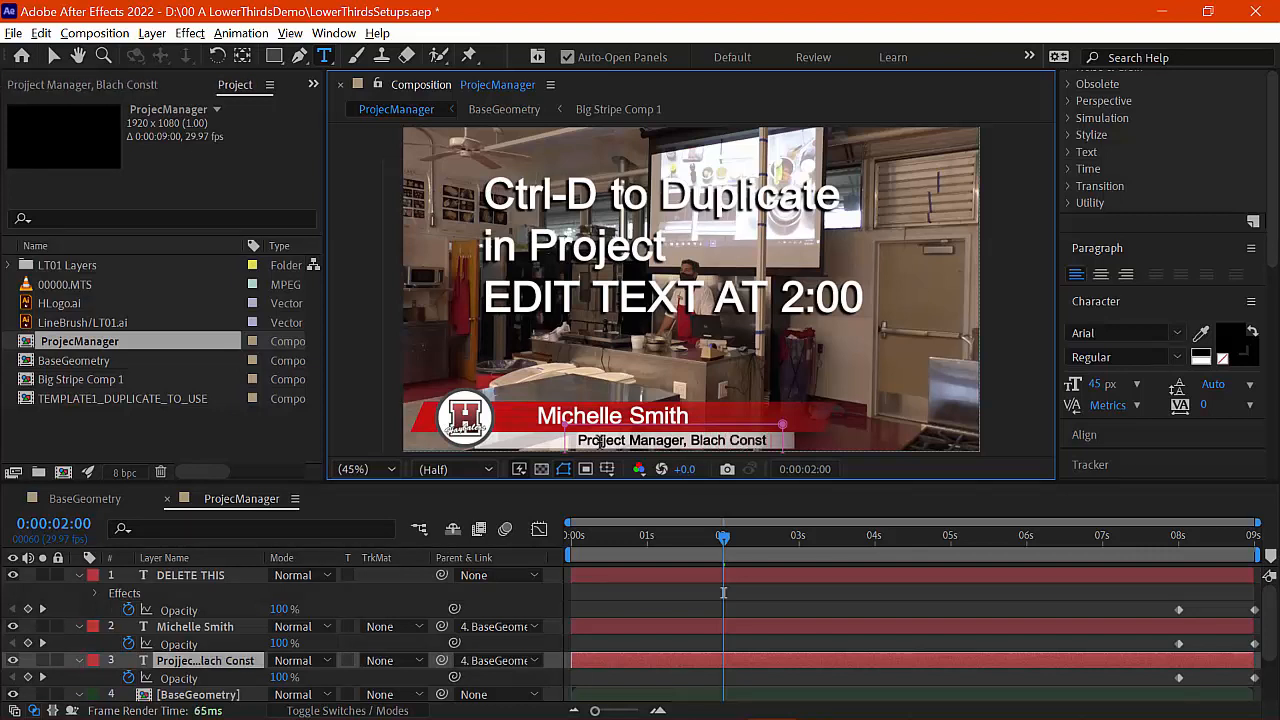
key("BackSpace")
key("BackSpace")
key("BackSpace")
key("BackSpace")
key("BackSpace")
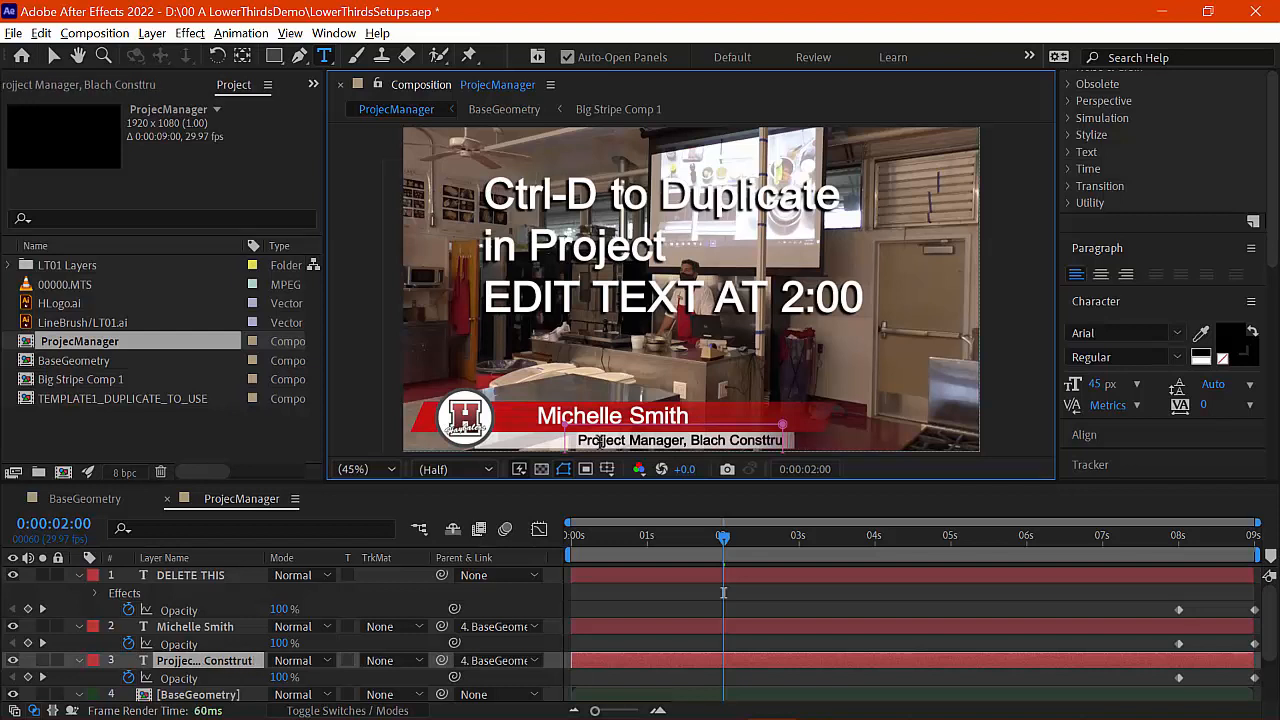
key("BackSpace")
type("ructi")
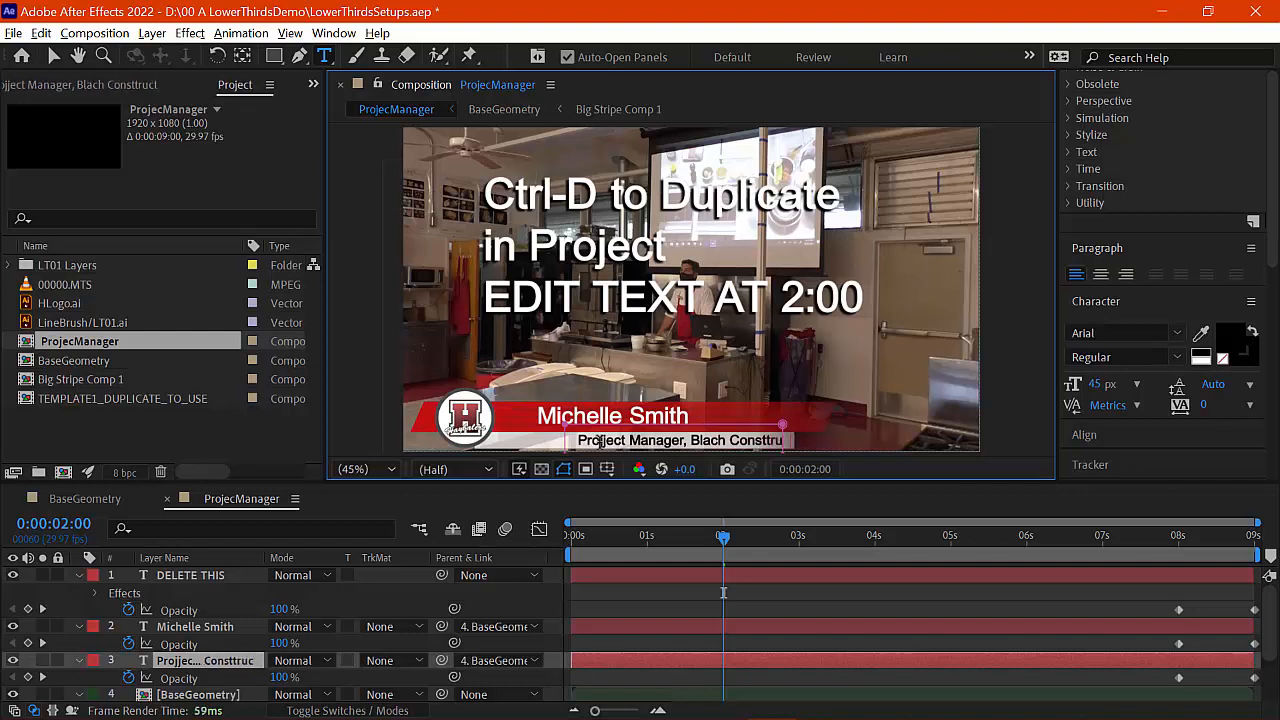
key("BackSpace")
key("BackSpace")
key("BackSpace")
key("BackSpace")
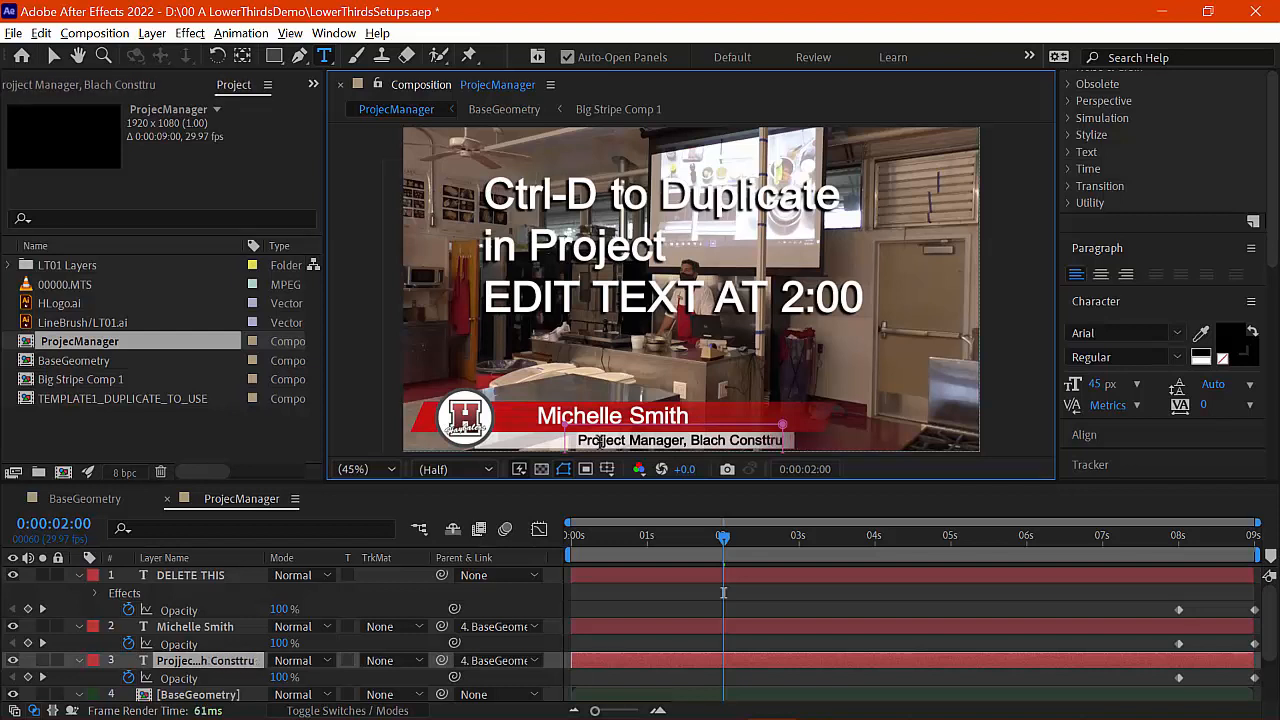
type("uction")
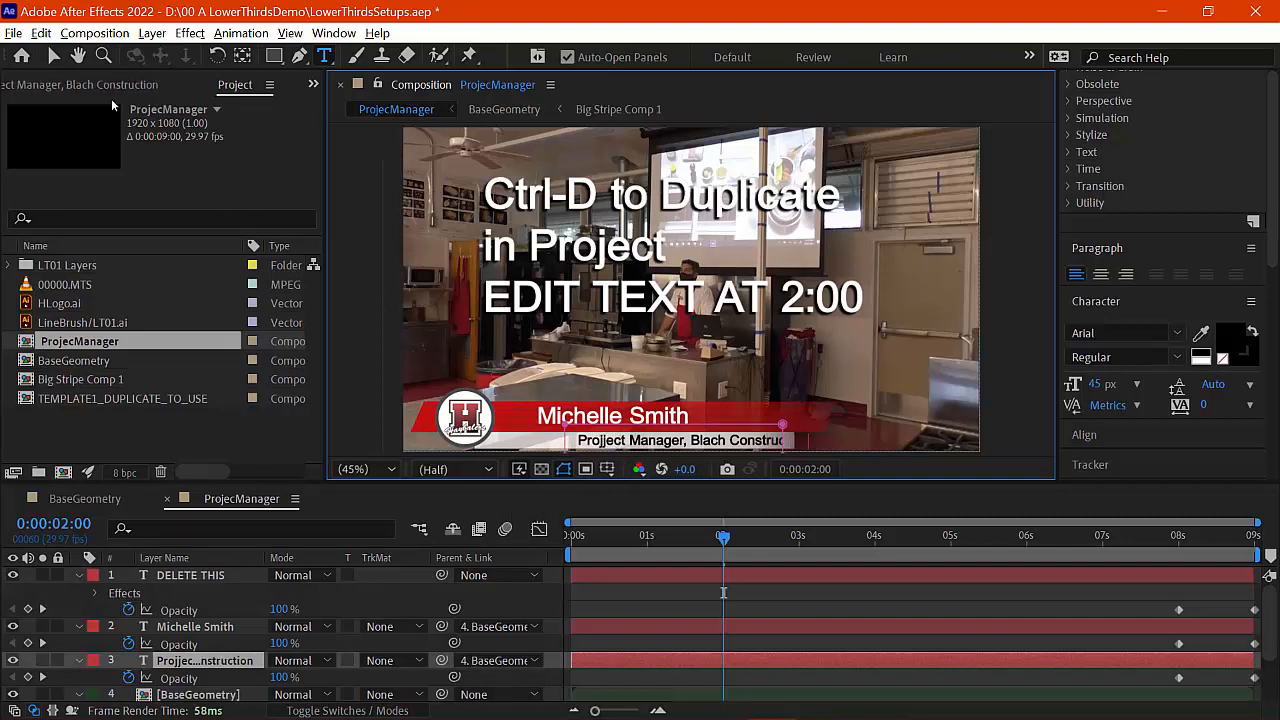
left_click(56, 56)
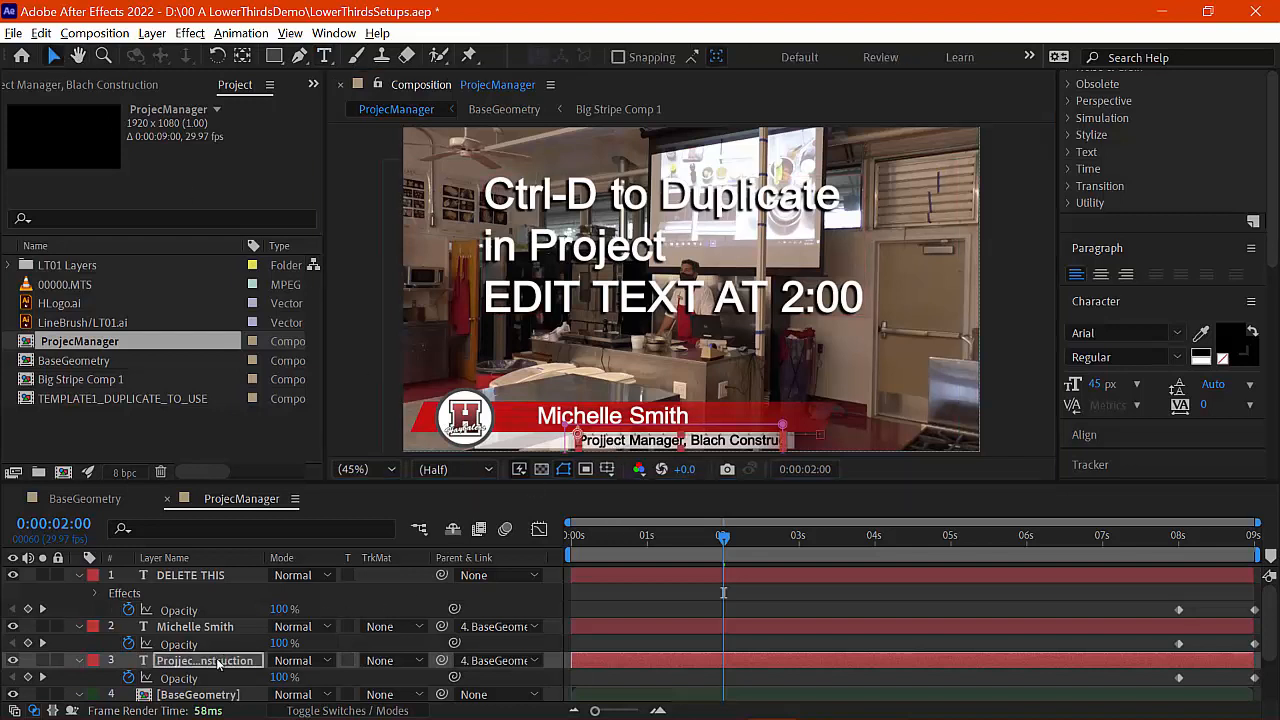
Step: Nudge the title line left and correct a letter in the company name
key("p")
left_click_drag(285, 680, 228, 678)
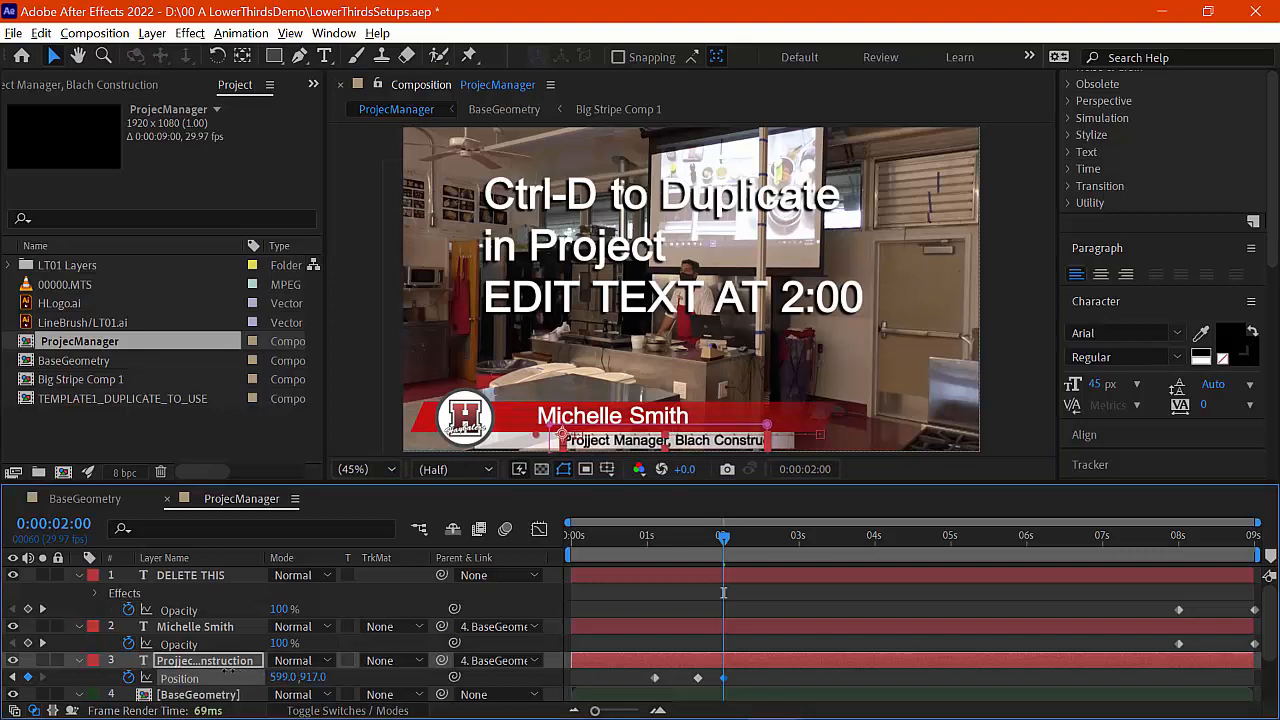
double_click(748, 440)
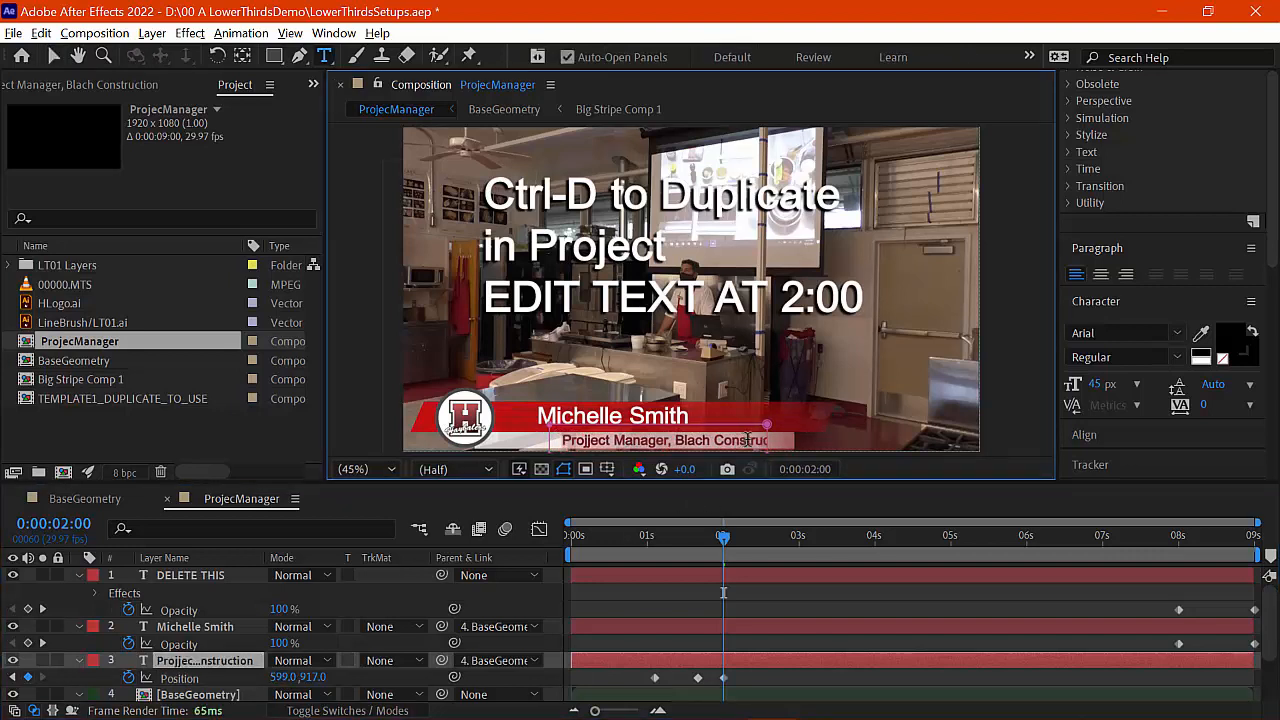
left_click(766, 440)
key("BackSpace")
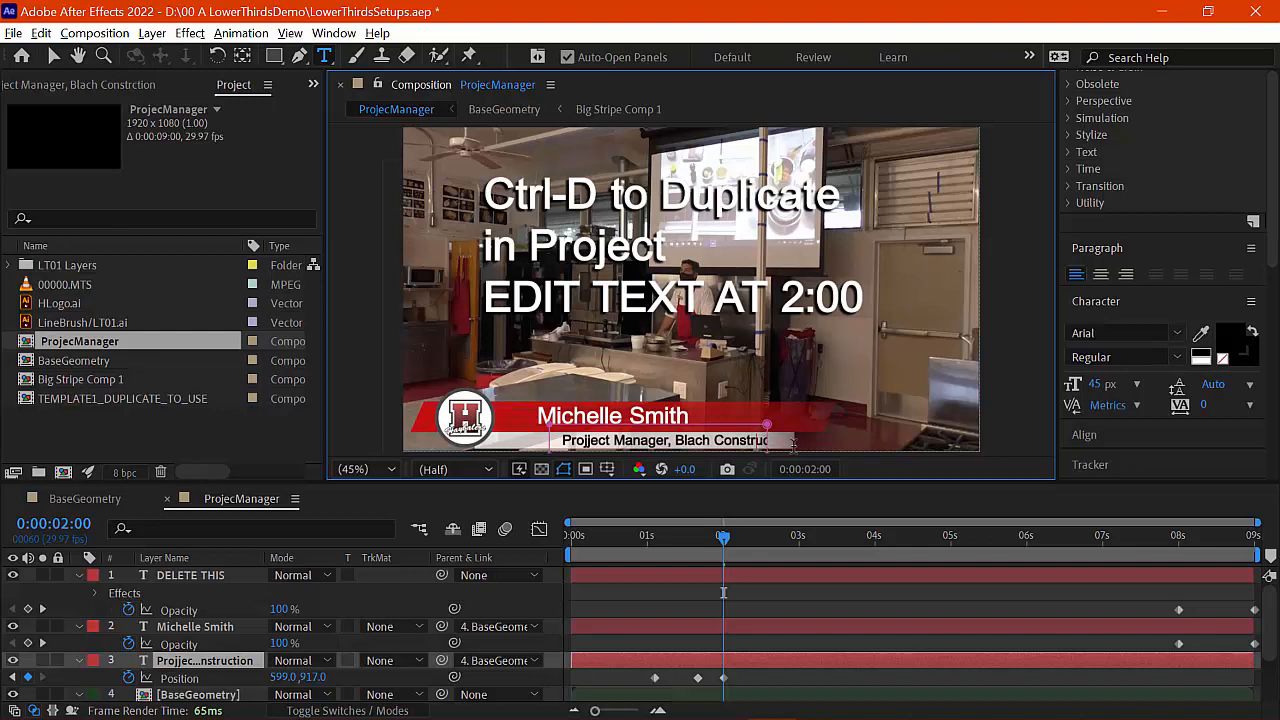
type("i")
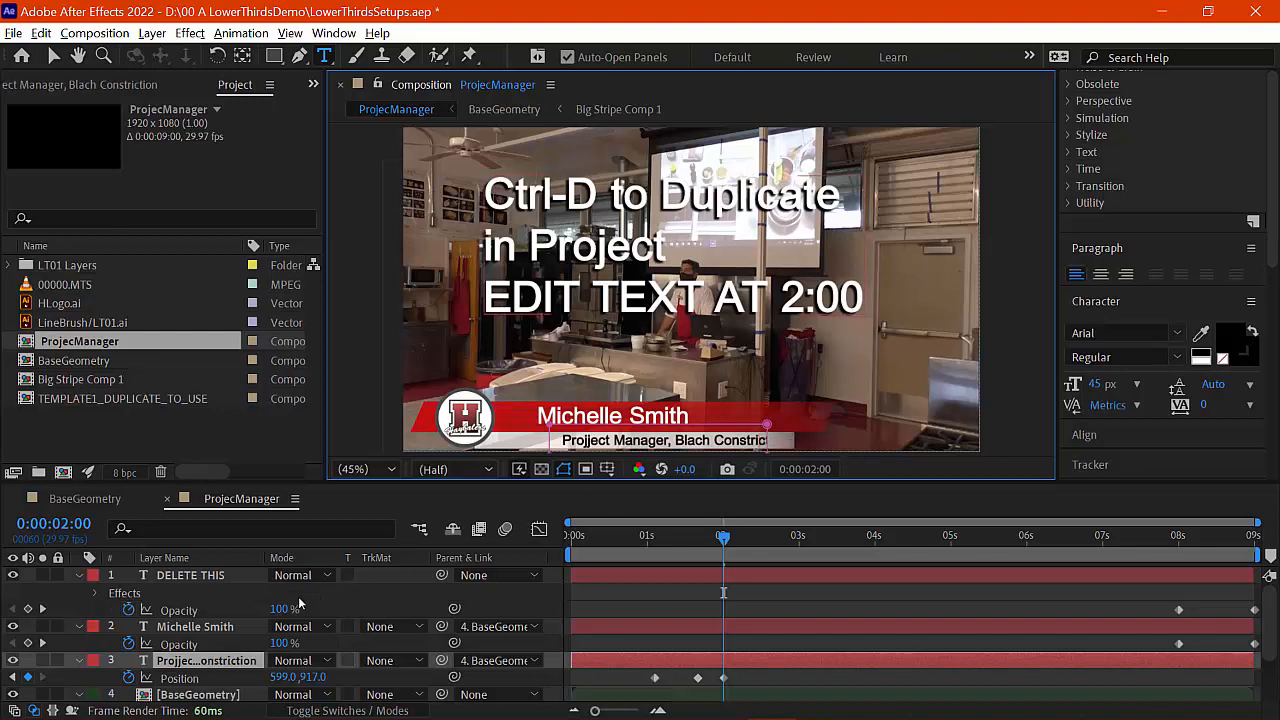
Step: Shift the title further left and widen its text box so the full line shows
left_click_drag(287, 680, 238, 680)
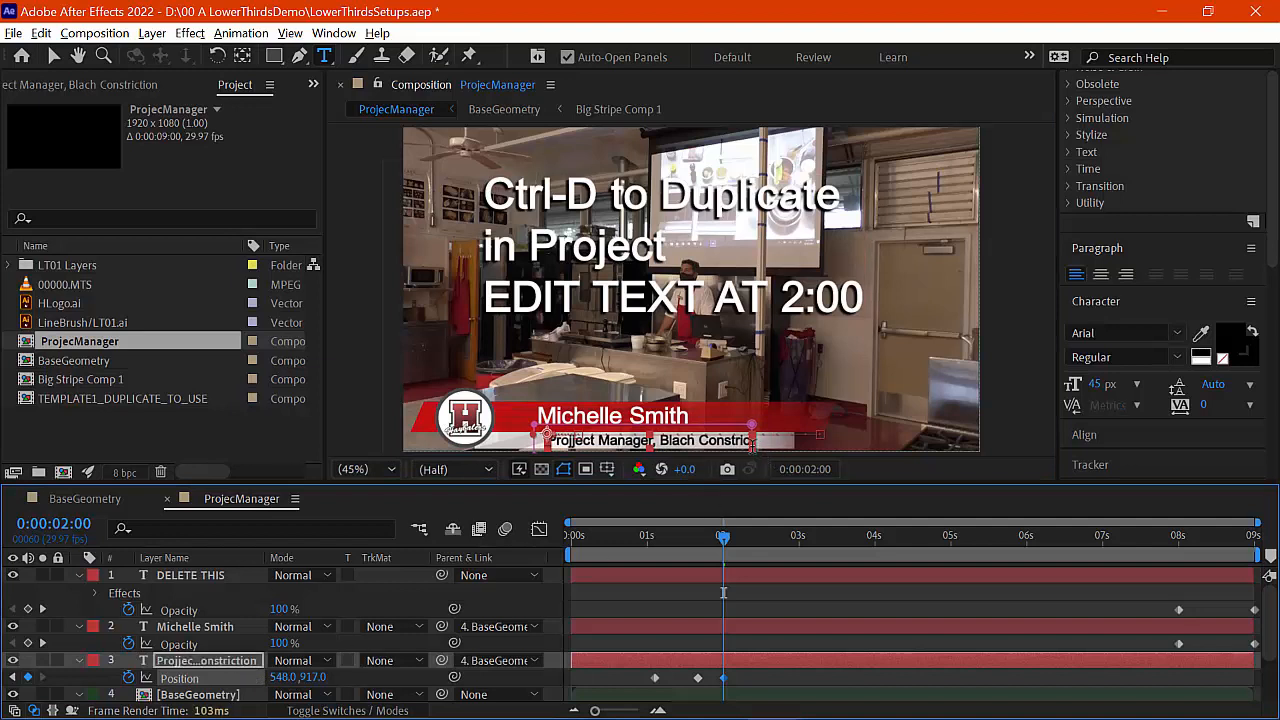
left_click(55, 57)
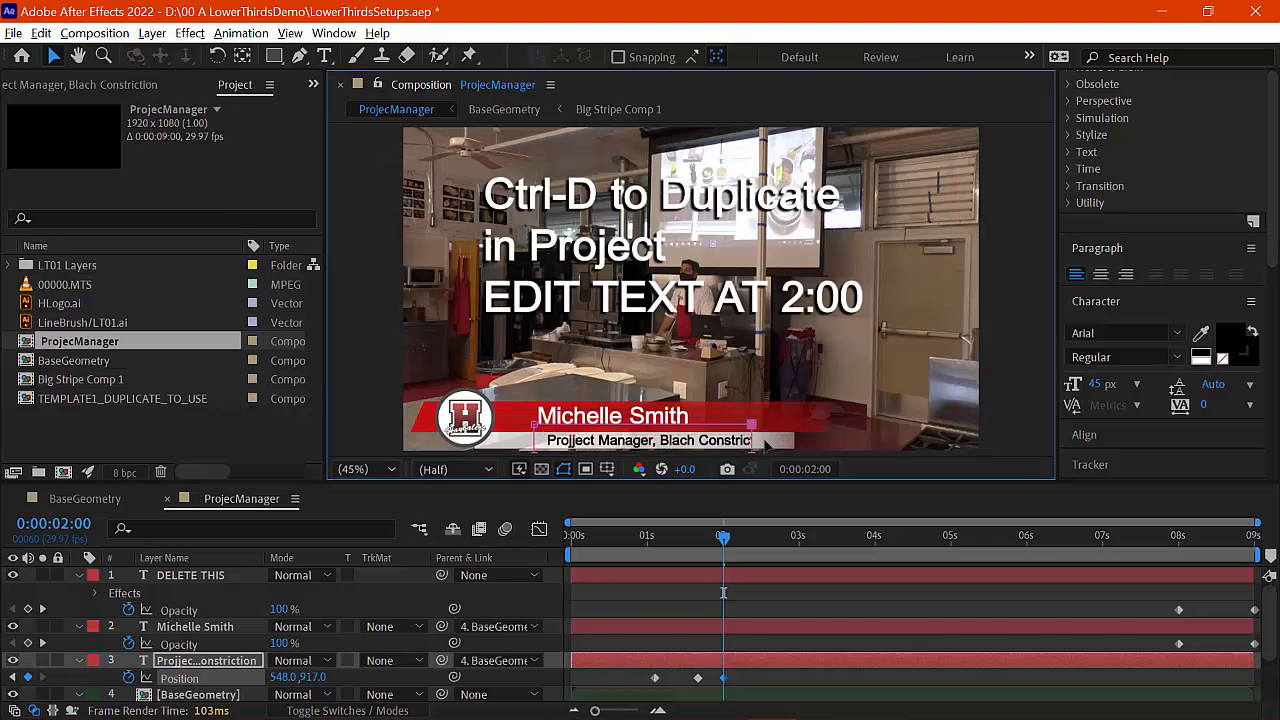
left_click_drag(755, 447, 785, 443)
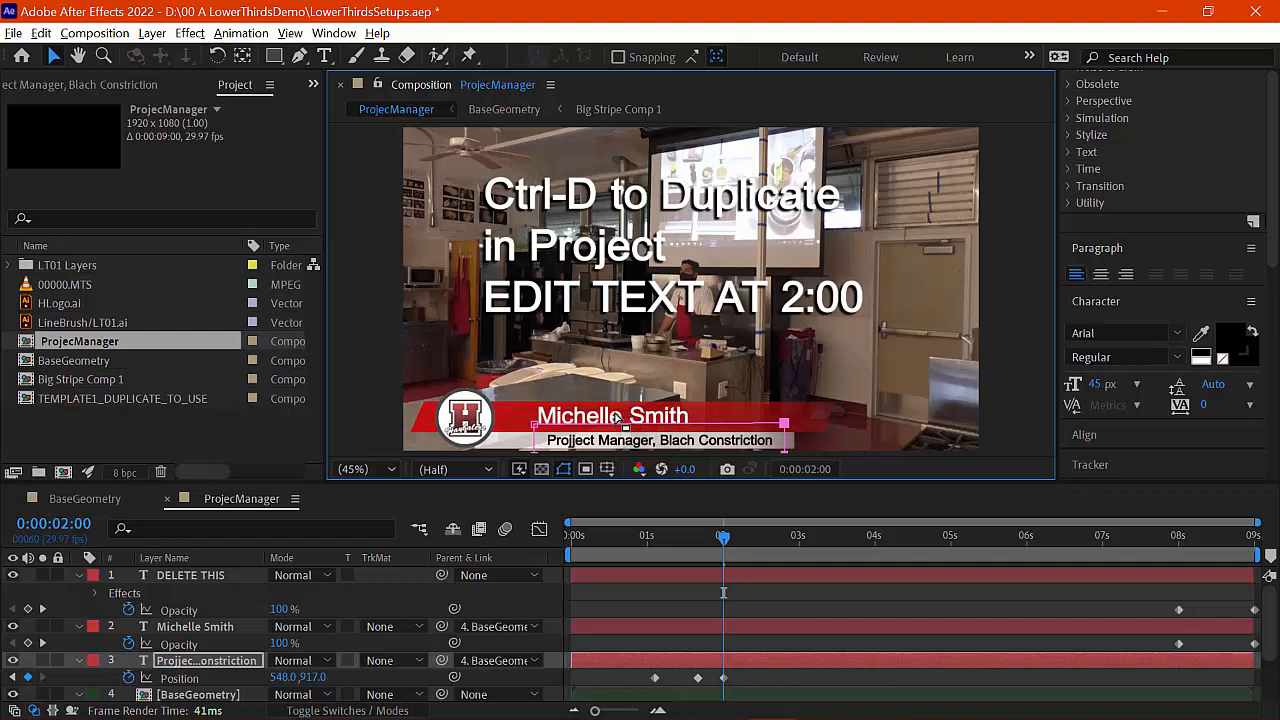
left_click(199, 628)
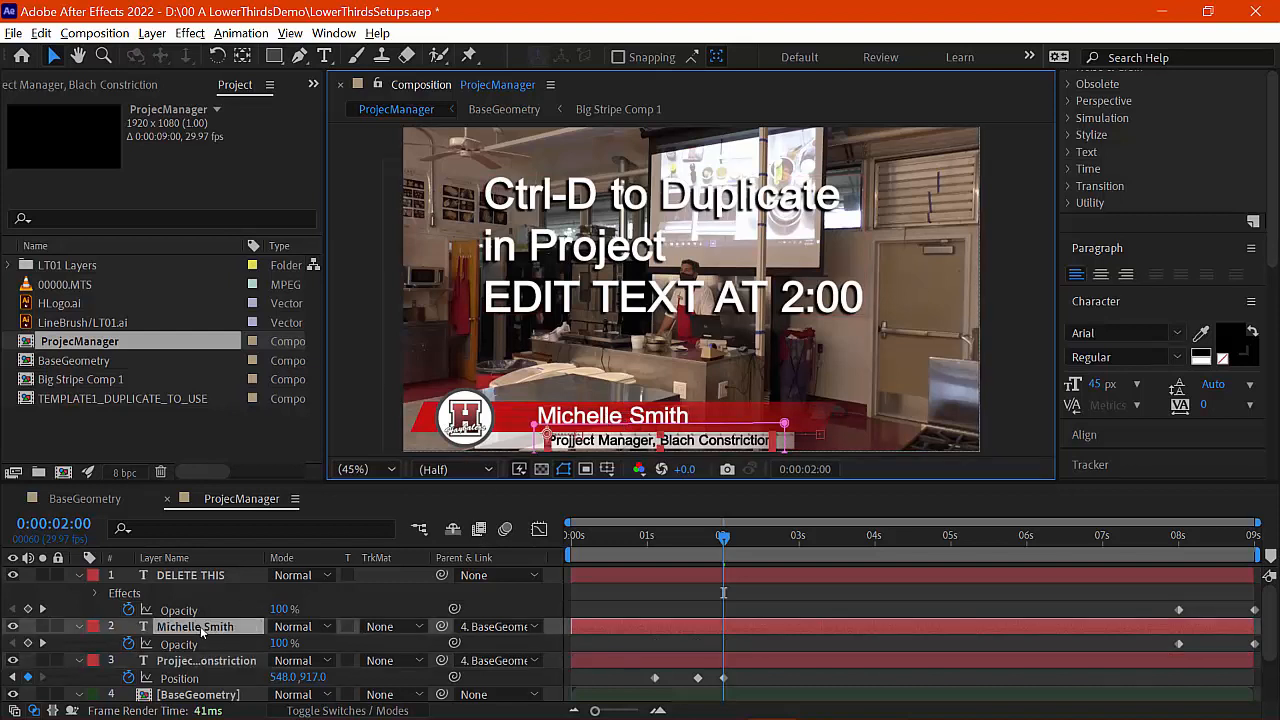
Step: Set the name layer's X position to 465 and preview the lower-third animation
key("p")
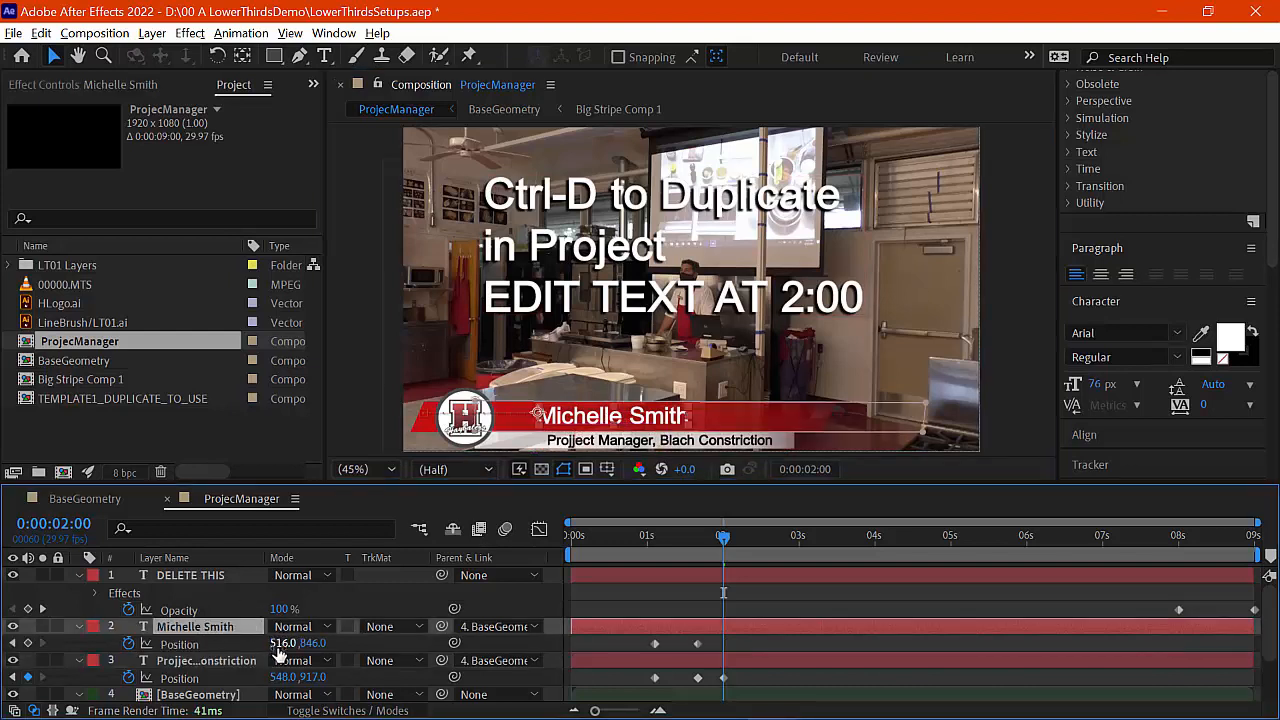
left_click_drag(282, 645, 237, 645)
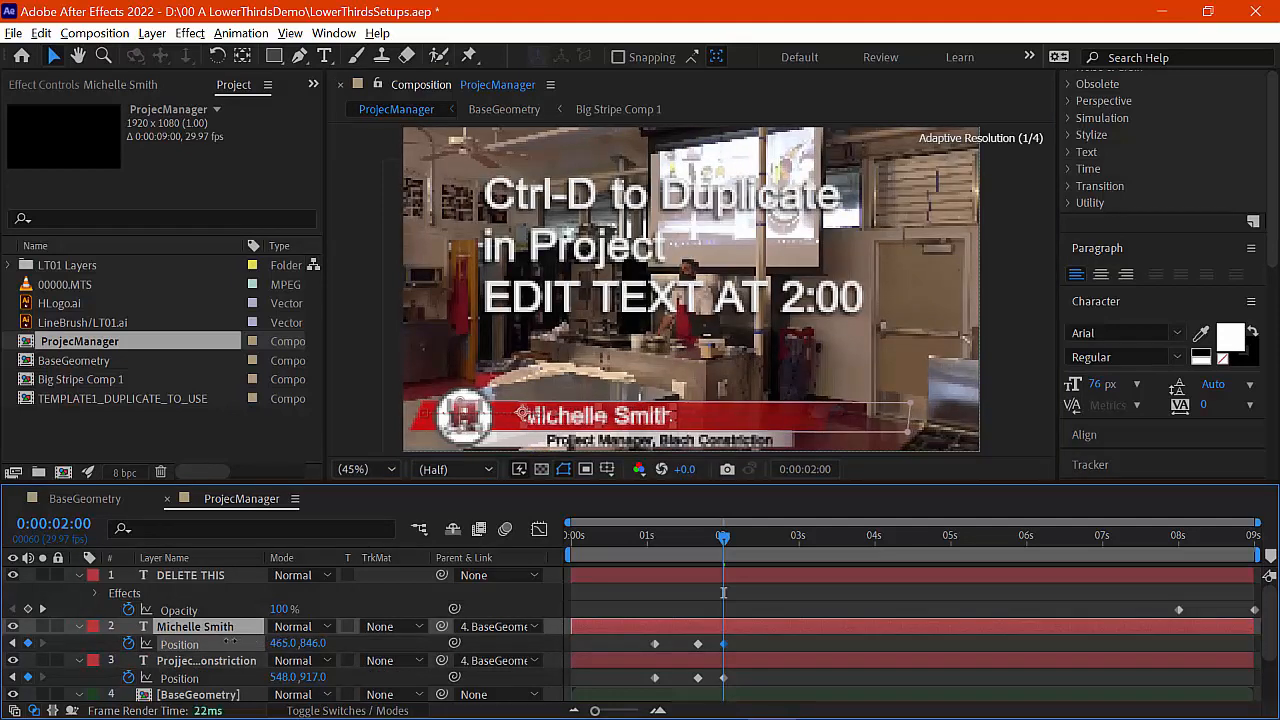
left_click_drag(578, 537, 816, 535)
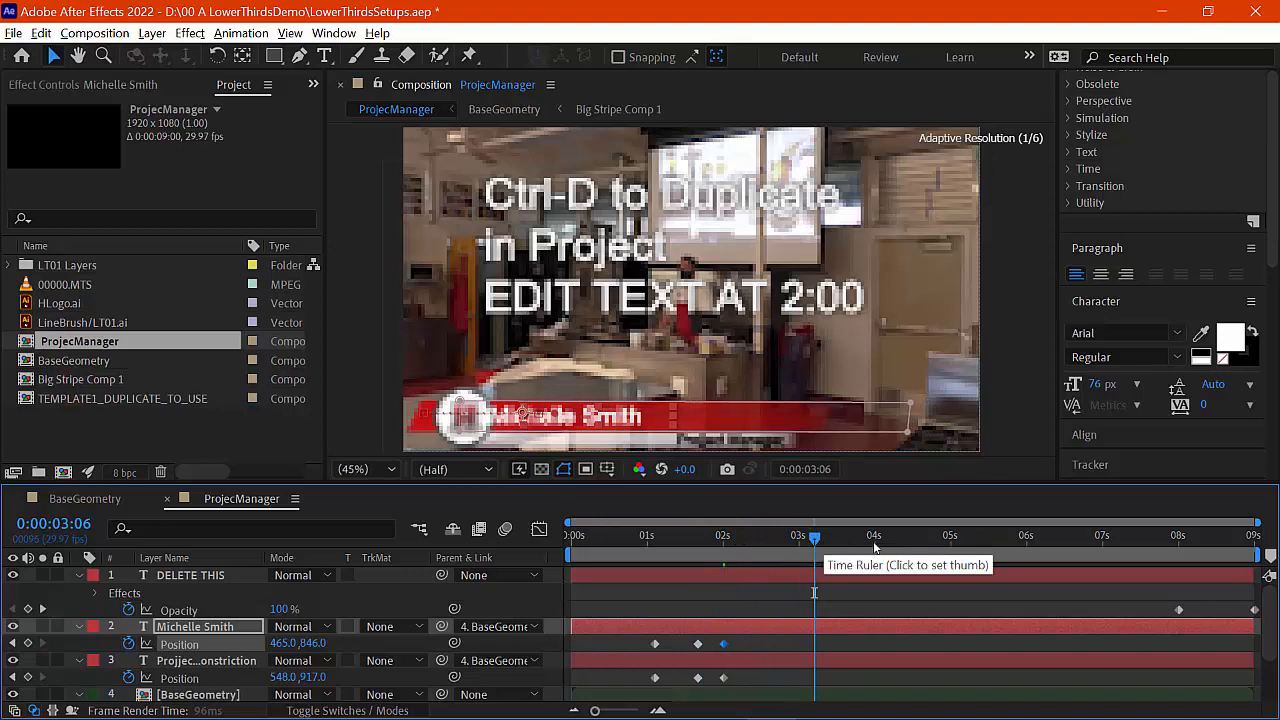
left_click_drag(1103, 541, 1240, 540)
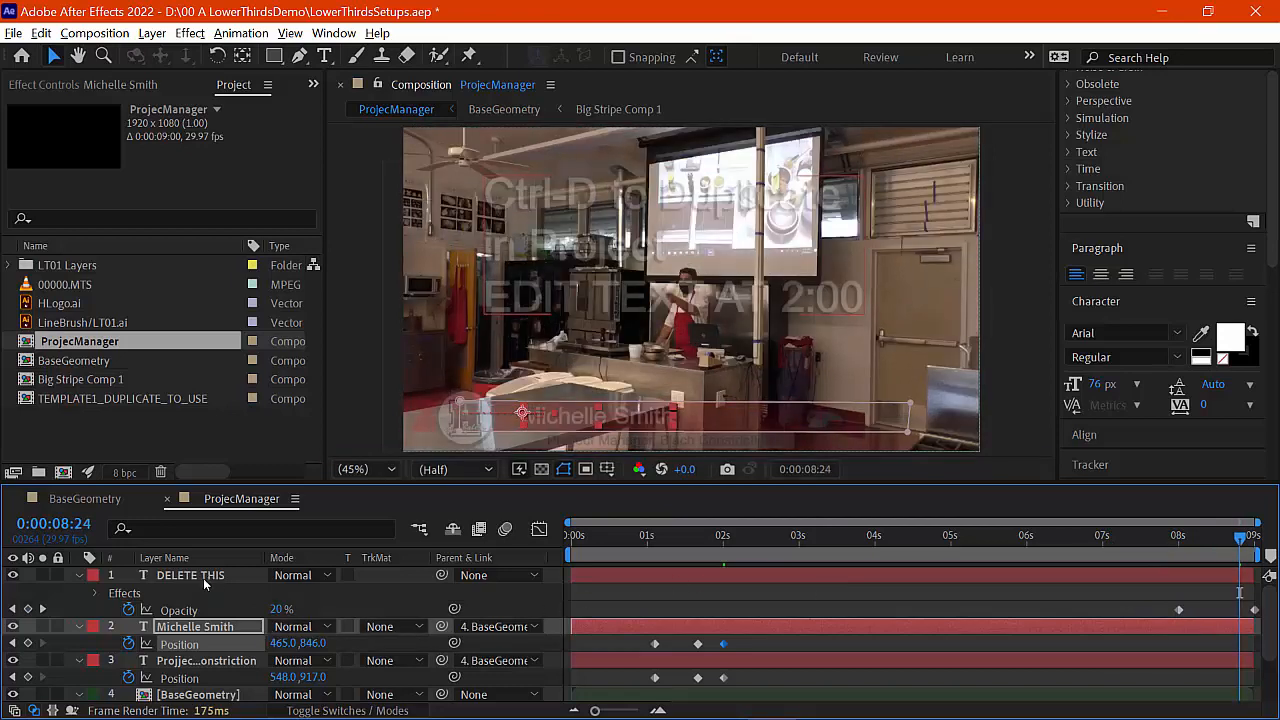
Step: Preview the animation, delete the DELETE THIS text layer, and preview again
scroll(203, 664, "down", 2)
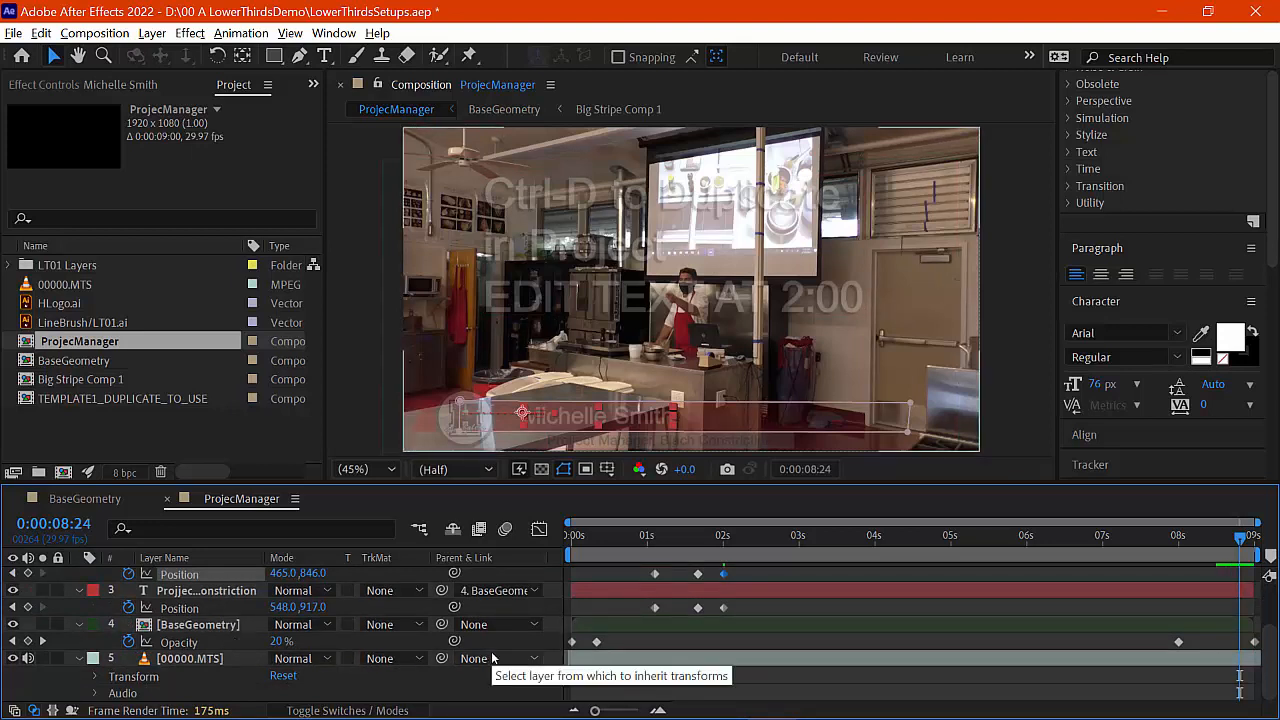
scroll(492, 654, "up", 2)
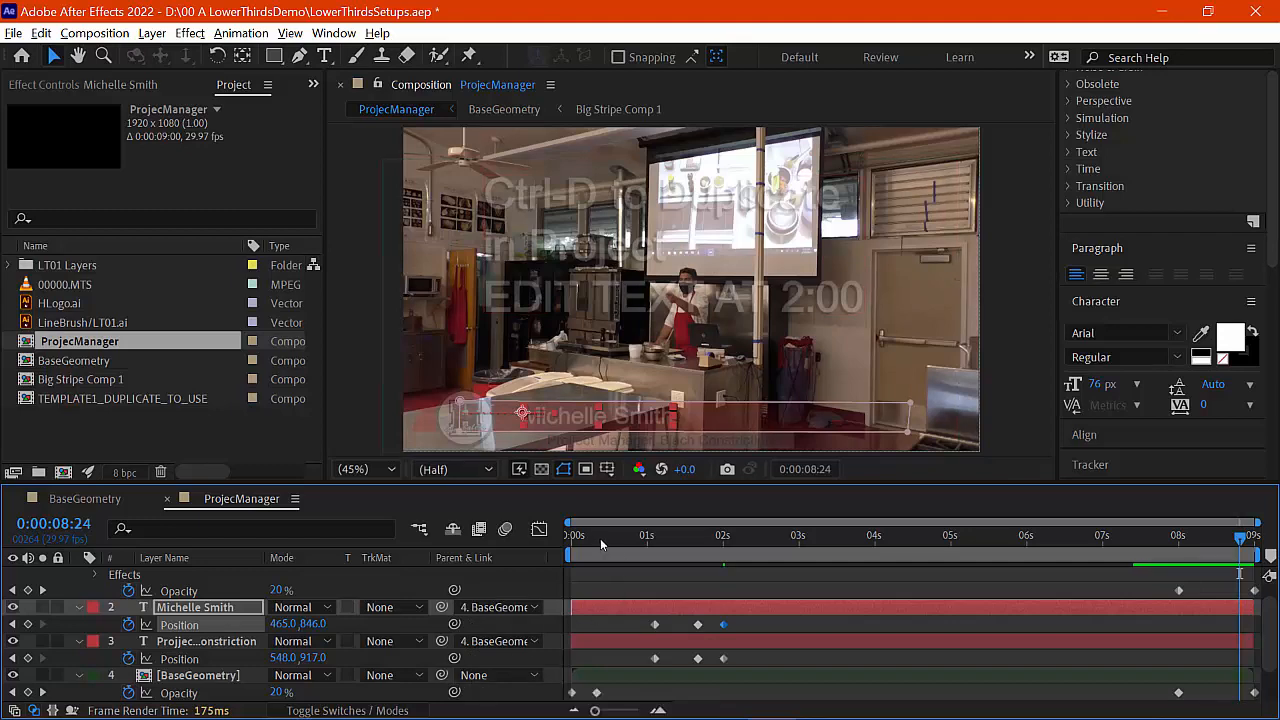
left_click_drag(600, 538, 744, 541)
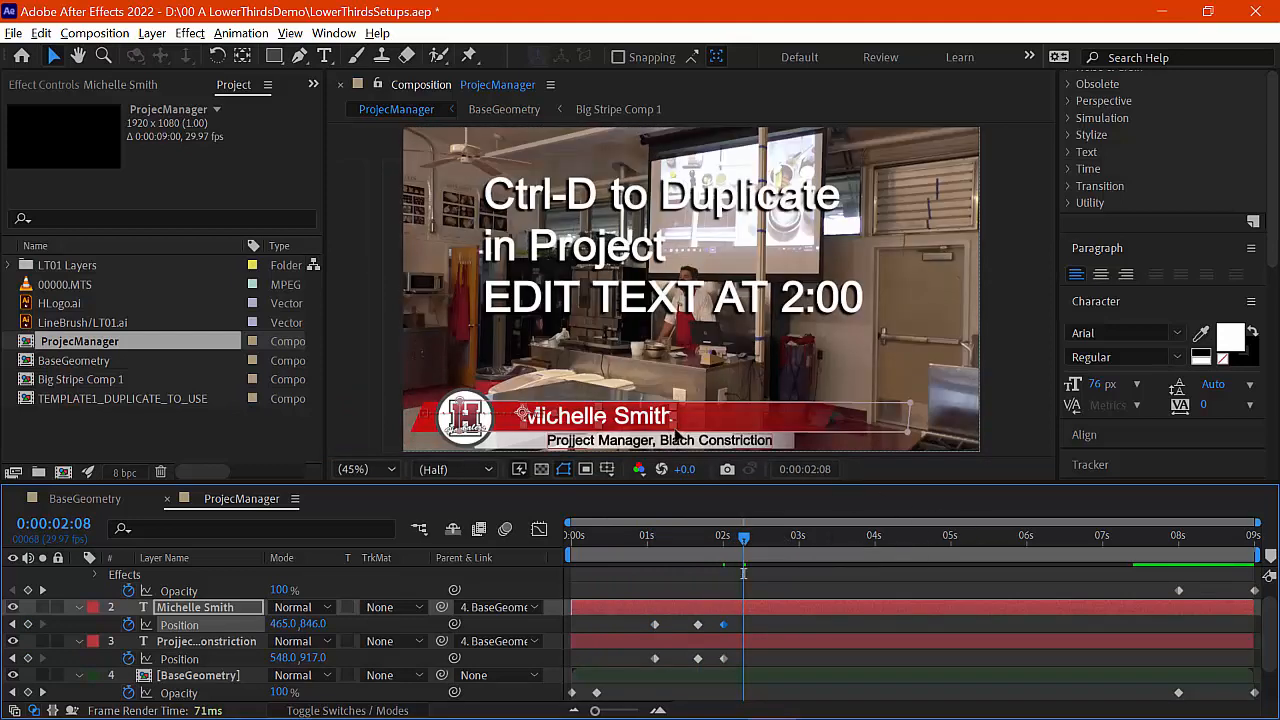
left_click_drag(1106, 541, 892, 541)
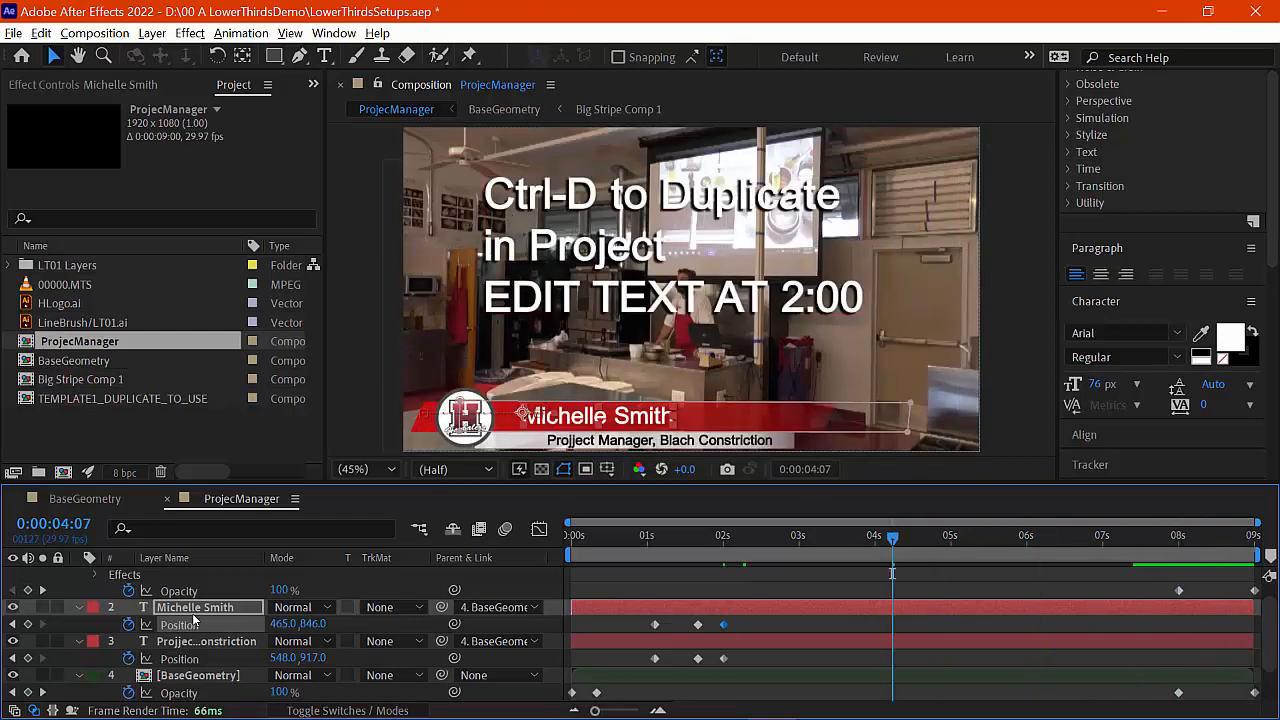
scroll(193, 618, "up", 1)
left_click(183, 577)
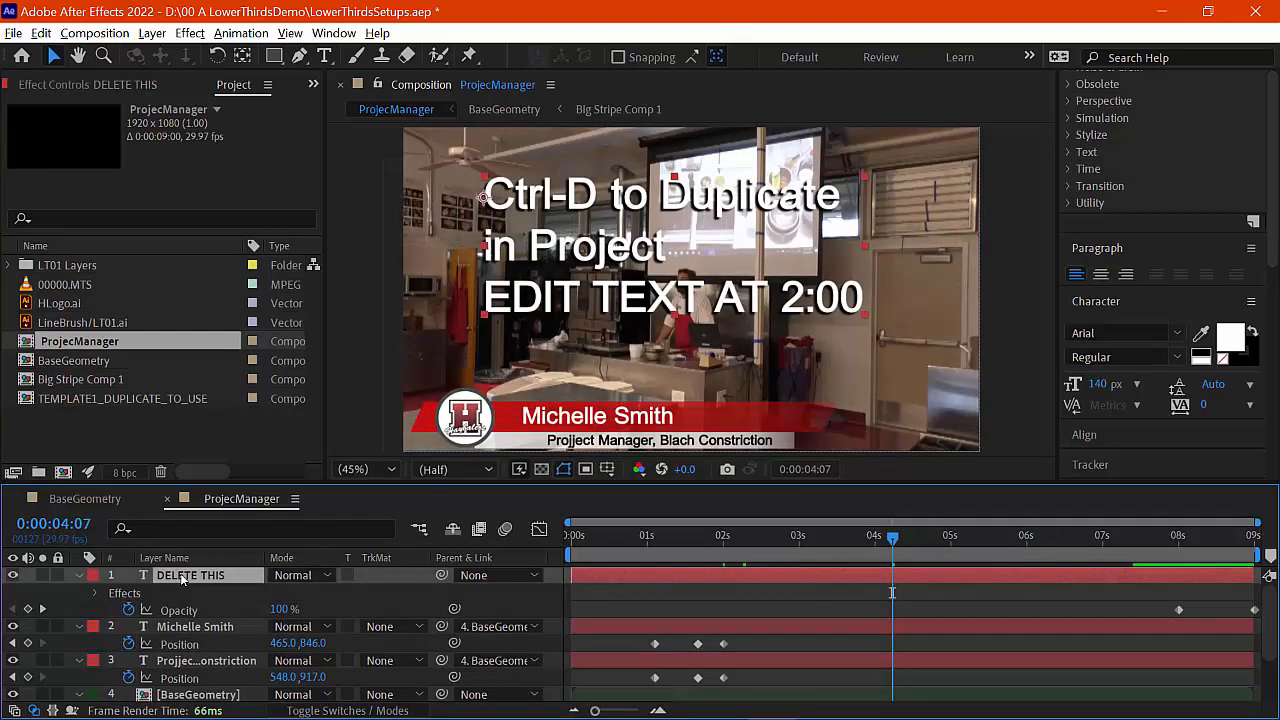
key("Delete")
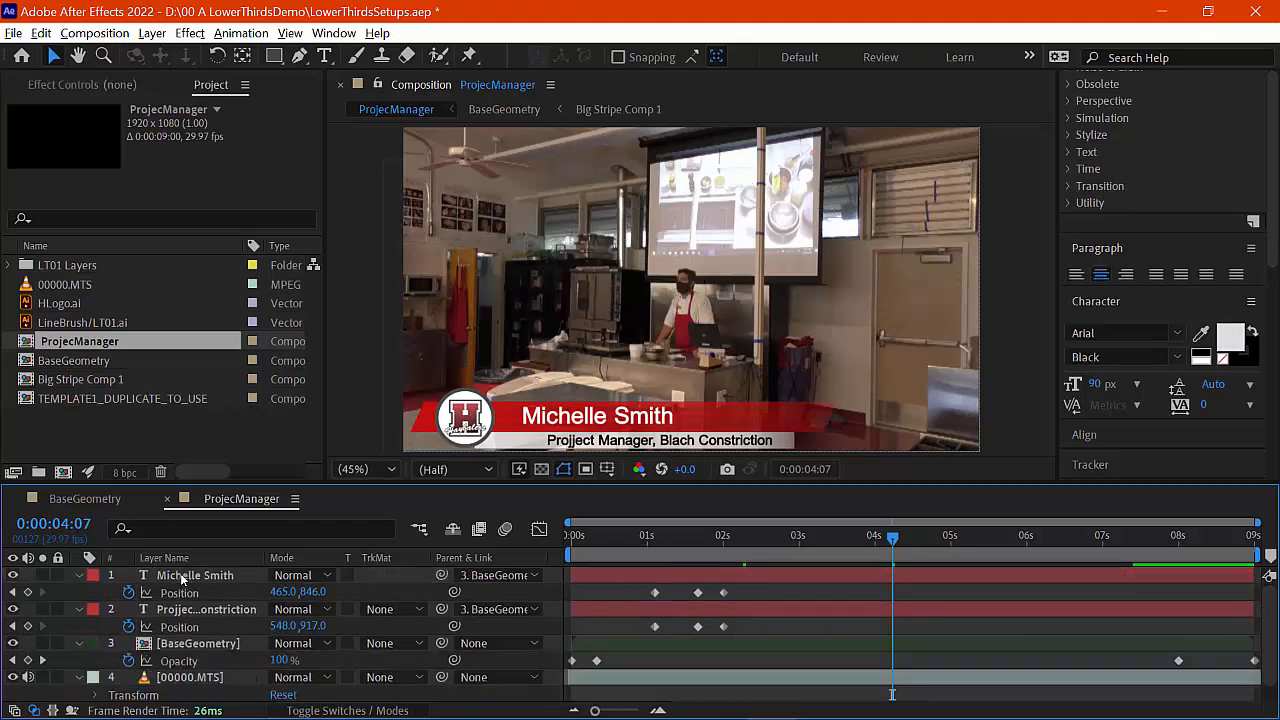
left_click_drag(598, 543, 889, 553)
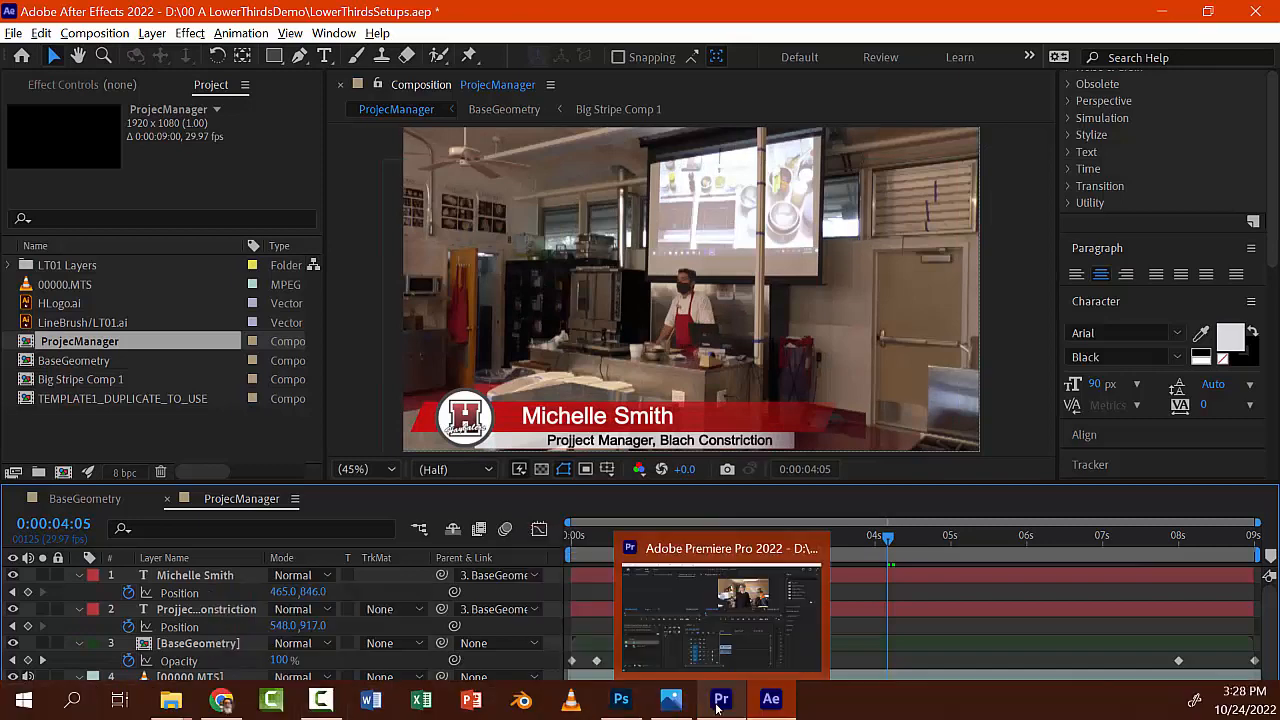
Step: Import the ProjecManager composition from LowerThirdsSetups.aep in the 00 A LowerThirdsDemo folder on My Passport (D:)
left_click(718, 704)
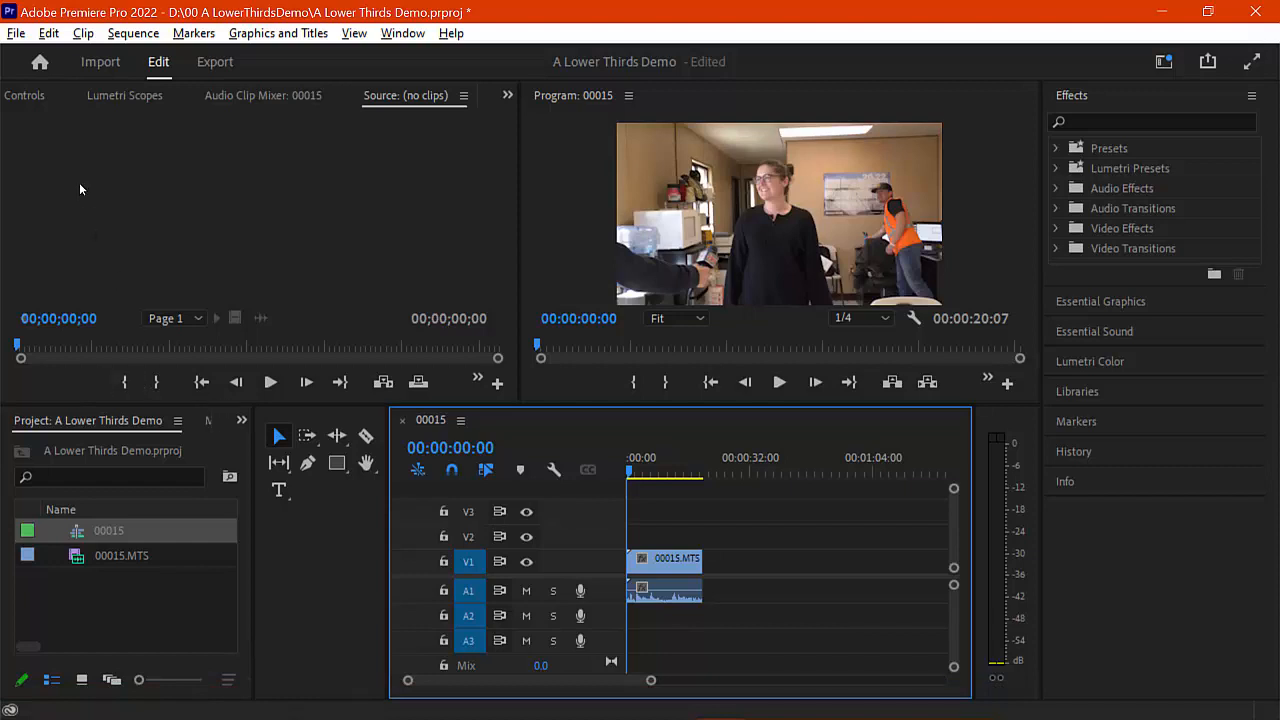
left_click(14, 36)
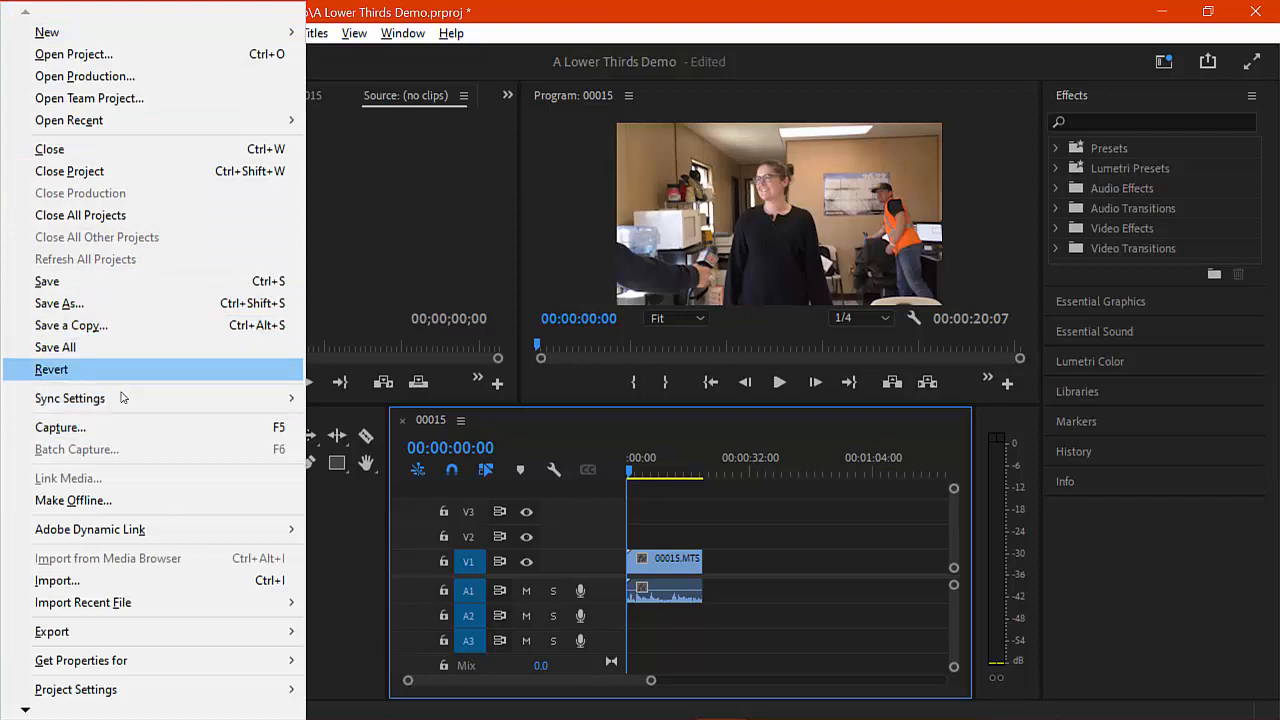
left_click(117, 580)
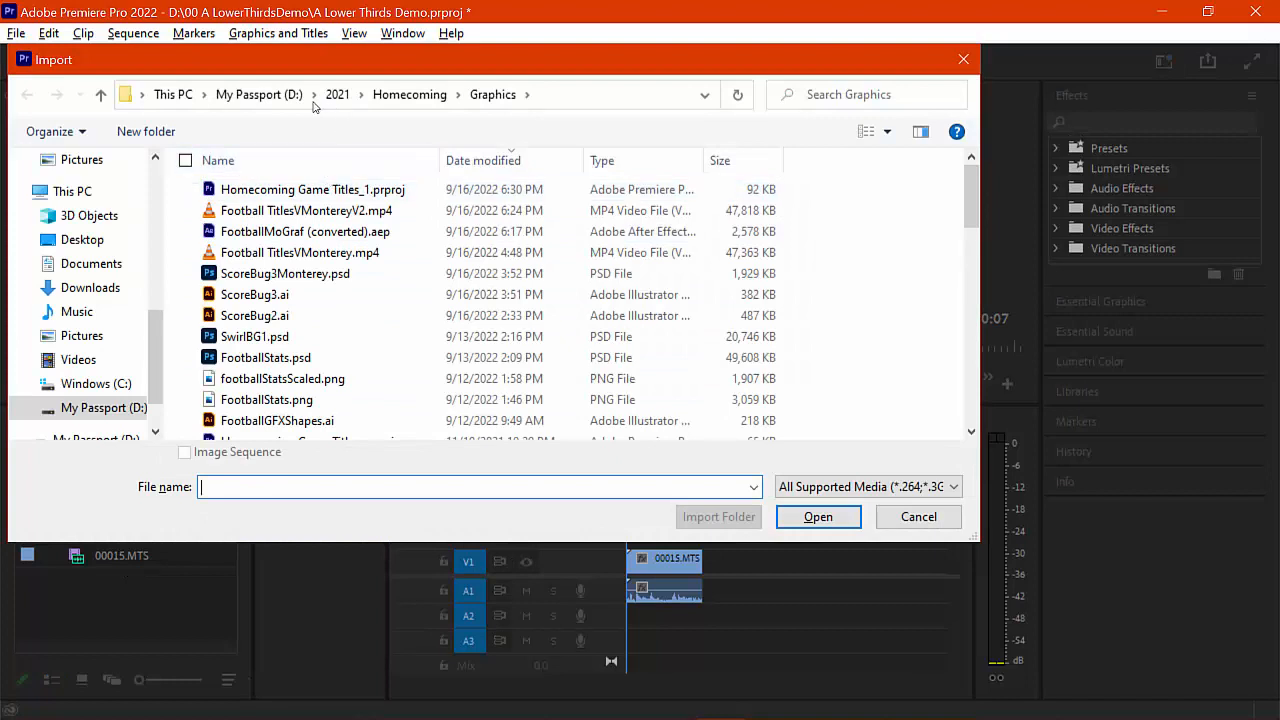
left_click(240, 102)
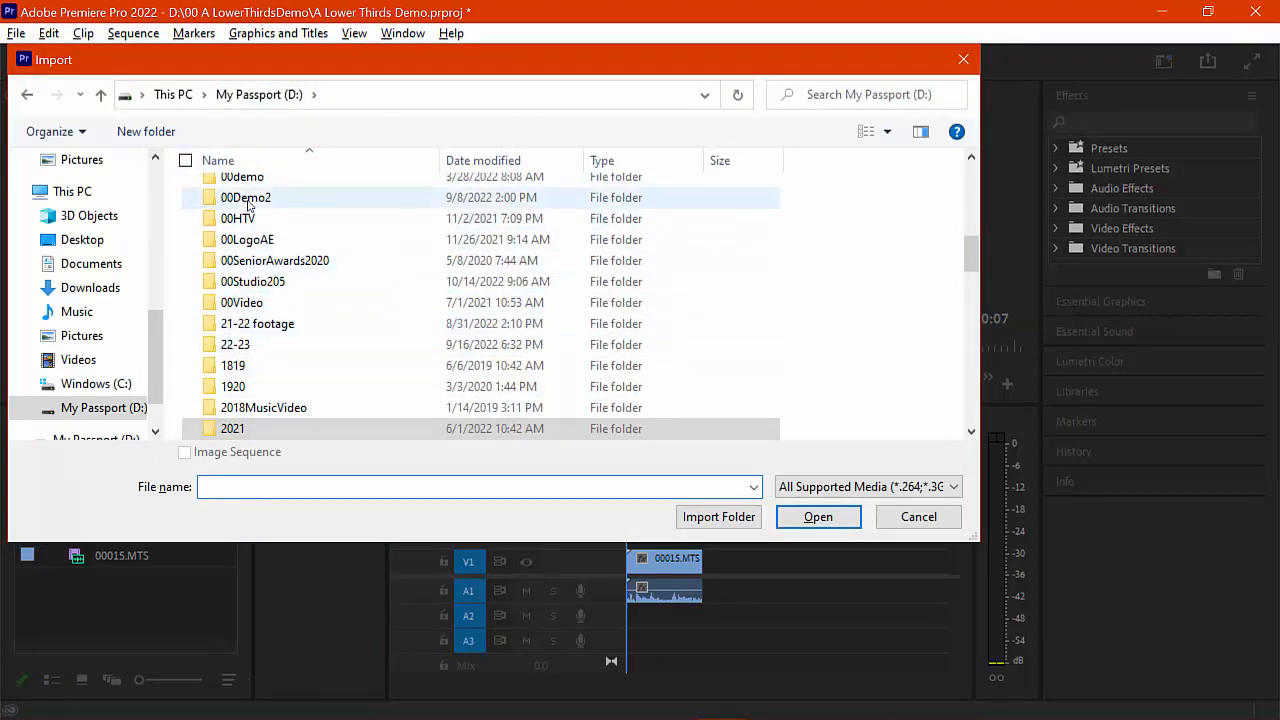
scroll(248, 205, "up", 9)
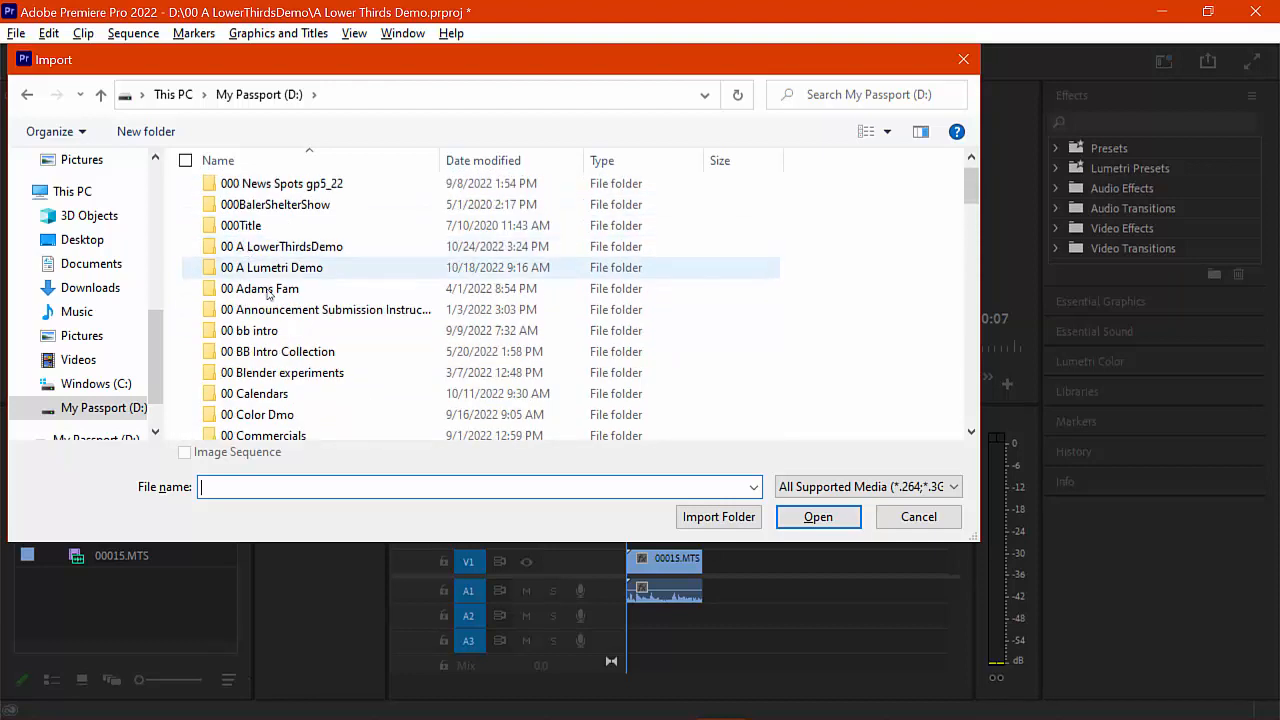
double_click(273, 252)
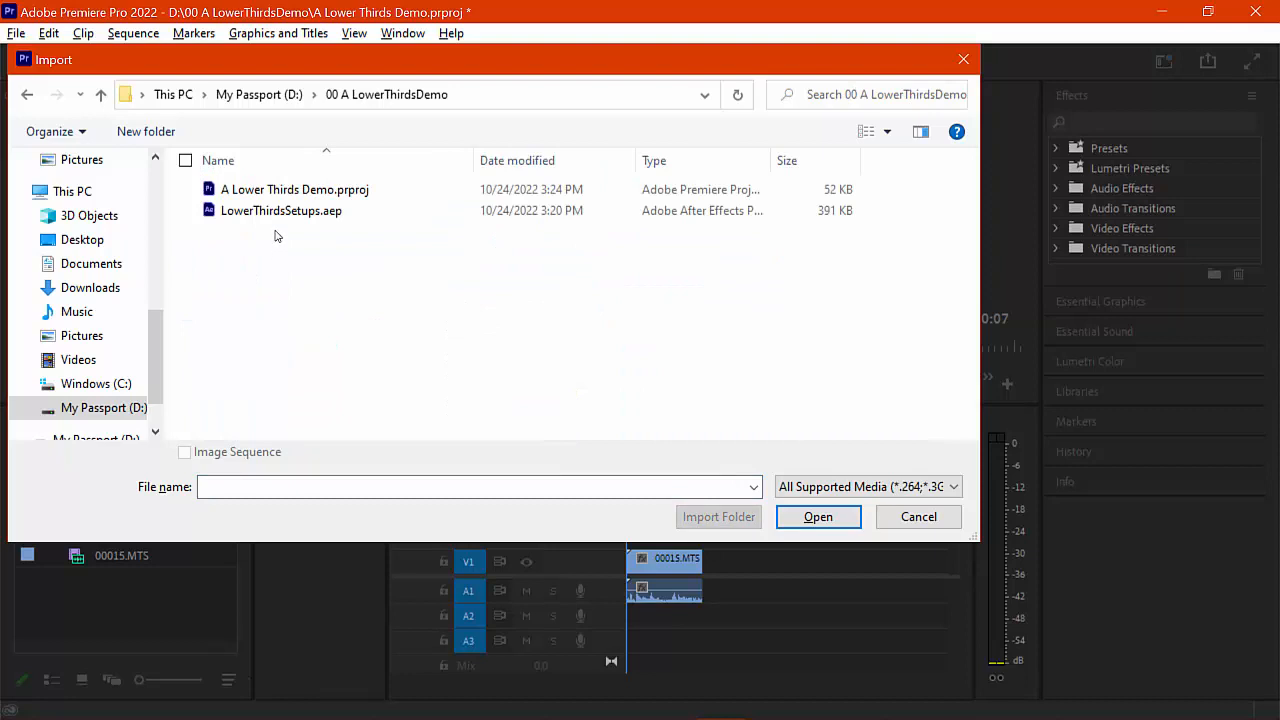
left_click(326, 212)
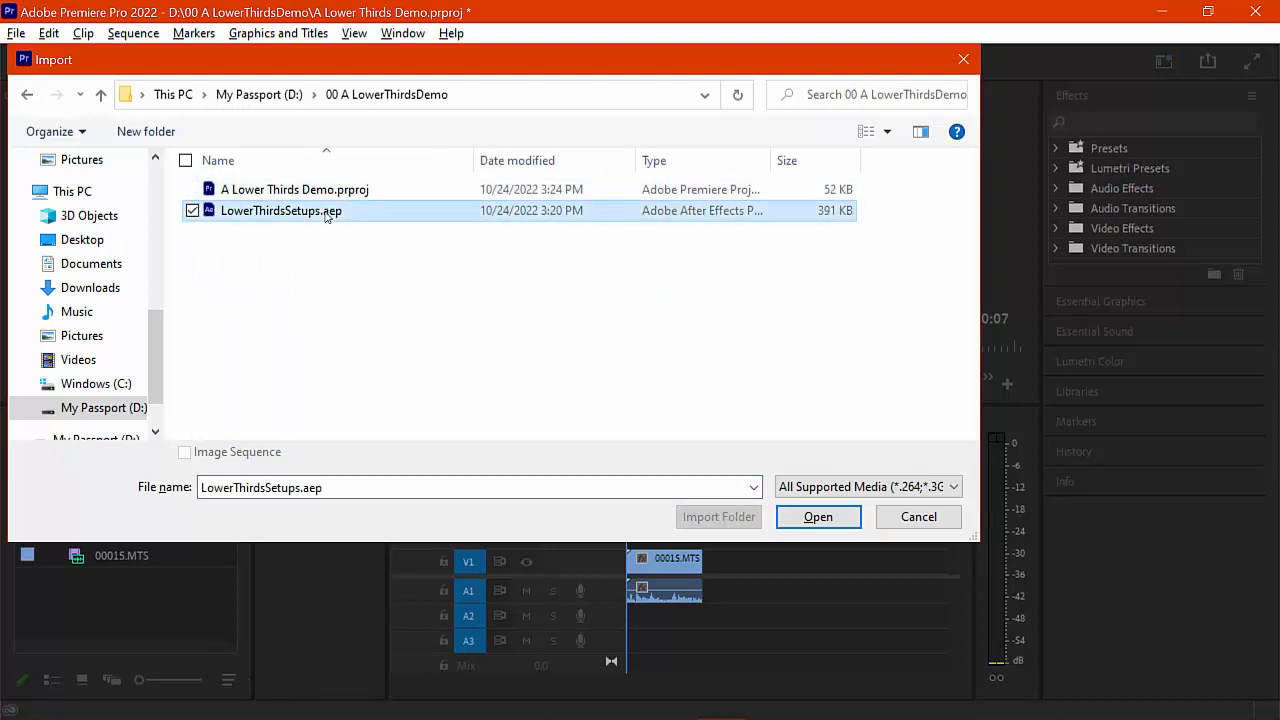
left_click(816, 516)
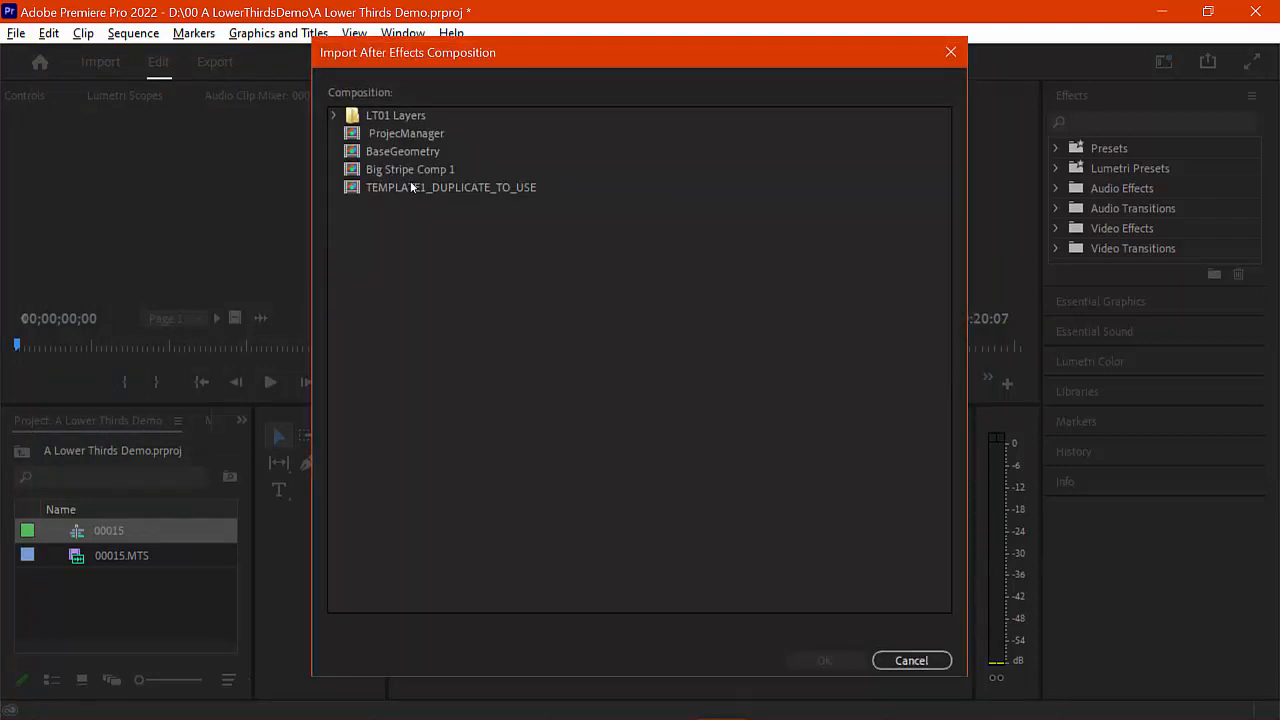
left_click(407, 137)
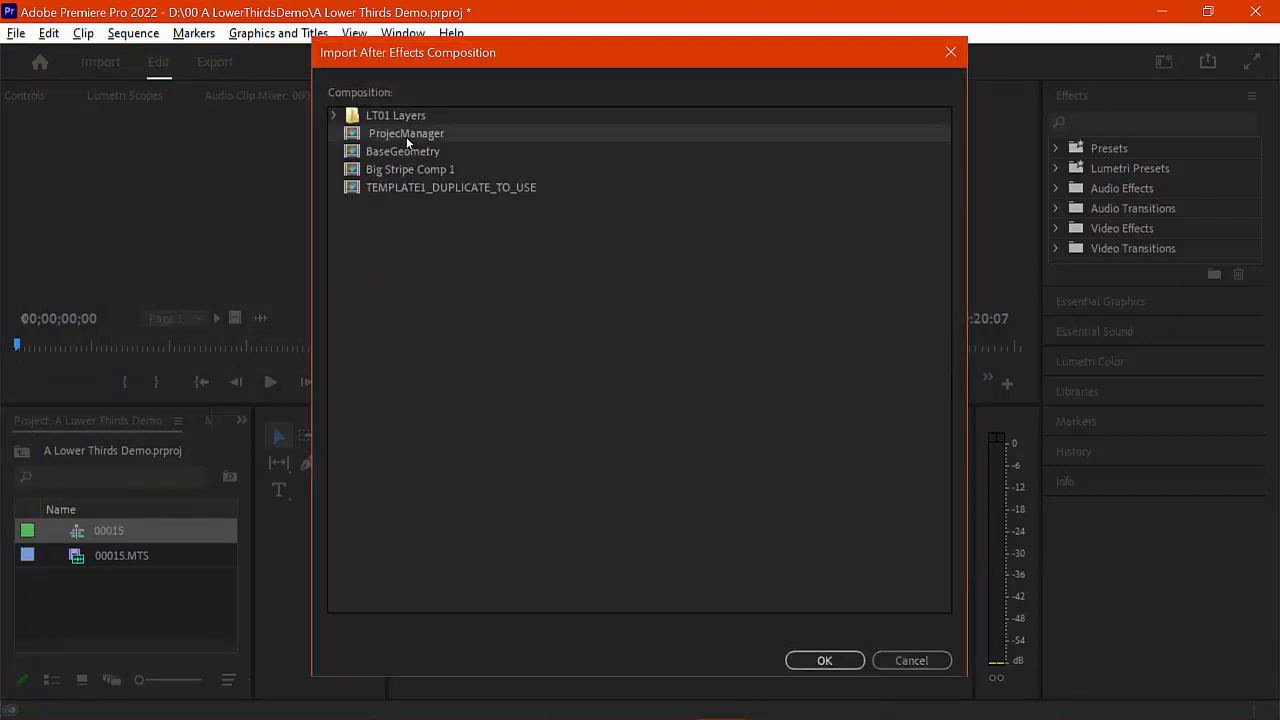
left_click(826, 660)
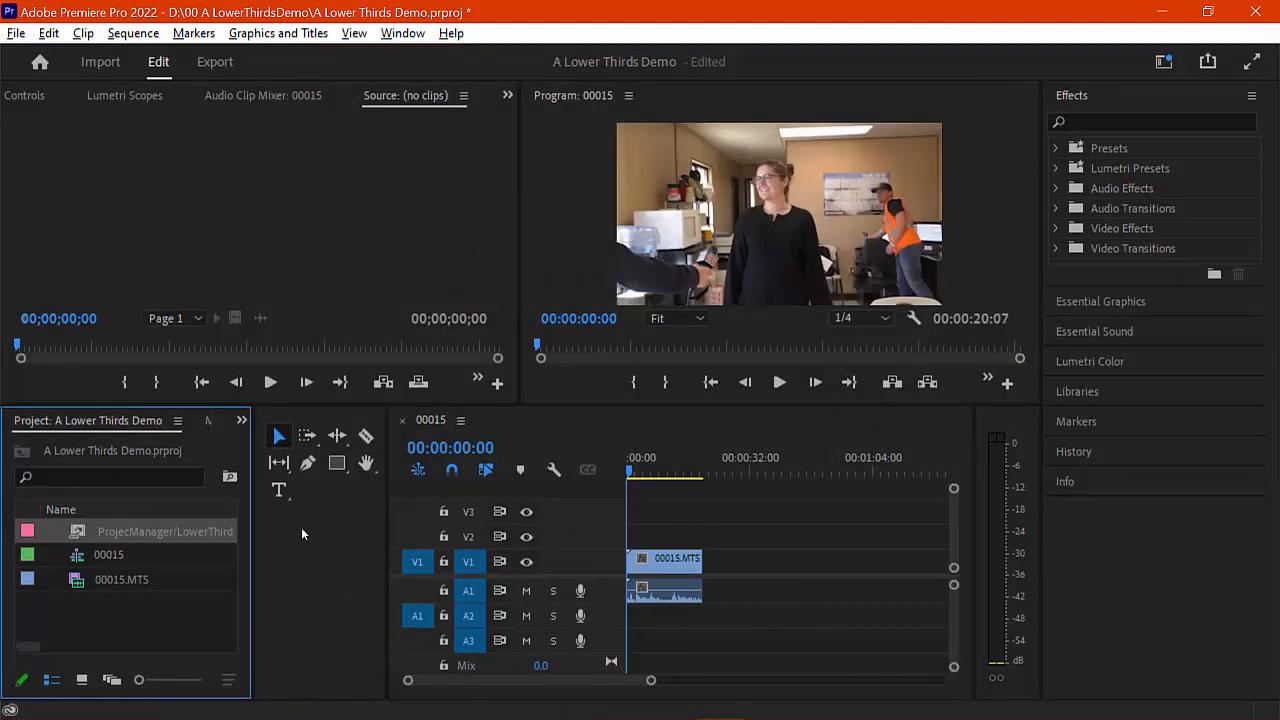
Step: Place the ProjecManager lower third on V2 above 00015.MTS at the sequence start, not on V1, and preview it
left_click_drag(80, 537, 590, 553)
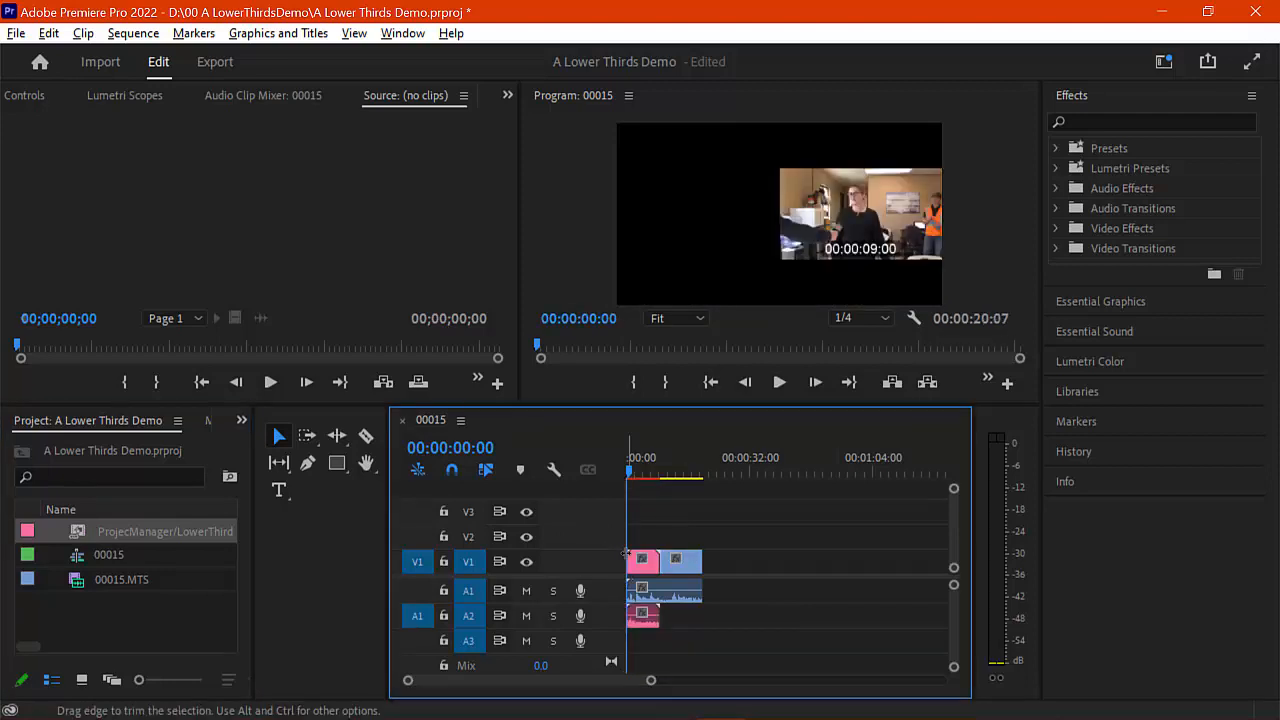
key("ctrl+z")
left_click_drag(138, 520, 630, 521)
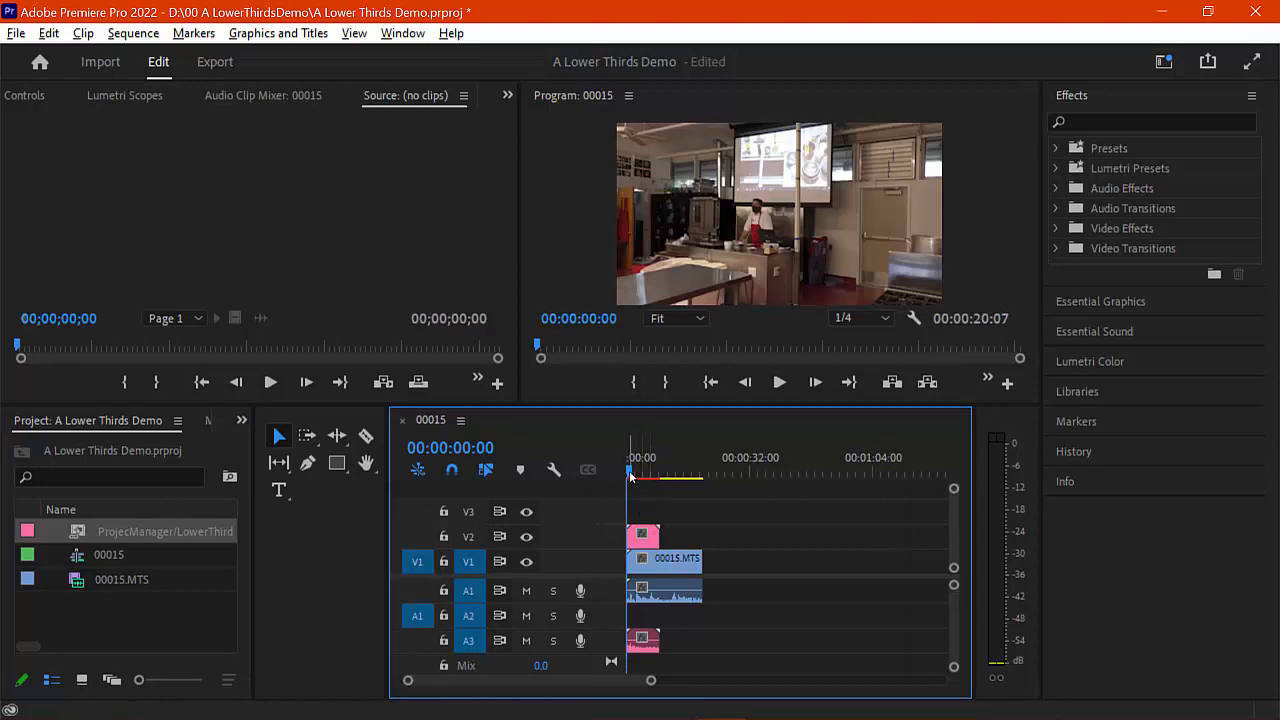
mouse_move(631, 472)
left_mouse_down()
mouse_move(666, 464)
mouse_move(644, 472)
left_mouse_up()
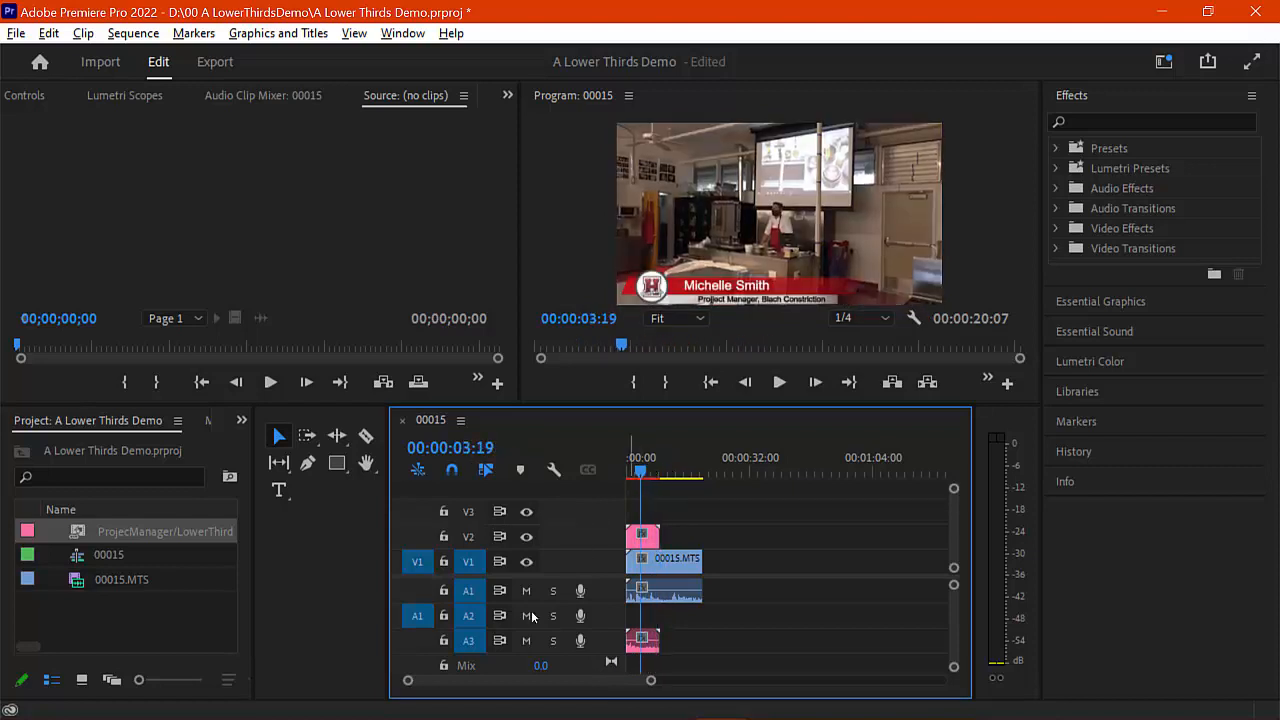
Step: Delete the 00000.MTS background layer from the ProjecManager comp in After Effects, then check the overlay in Premiere
left_click(771, 700)
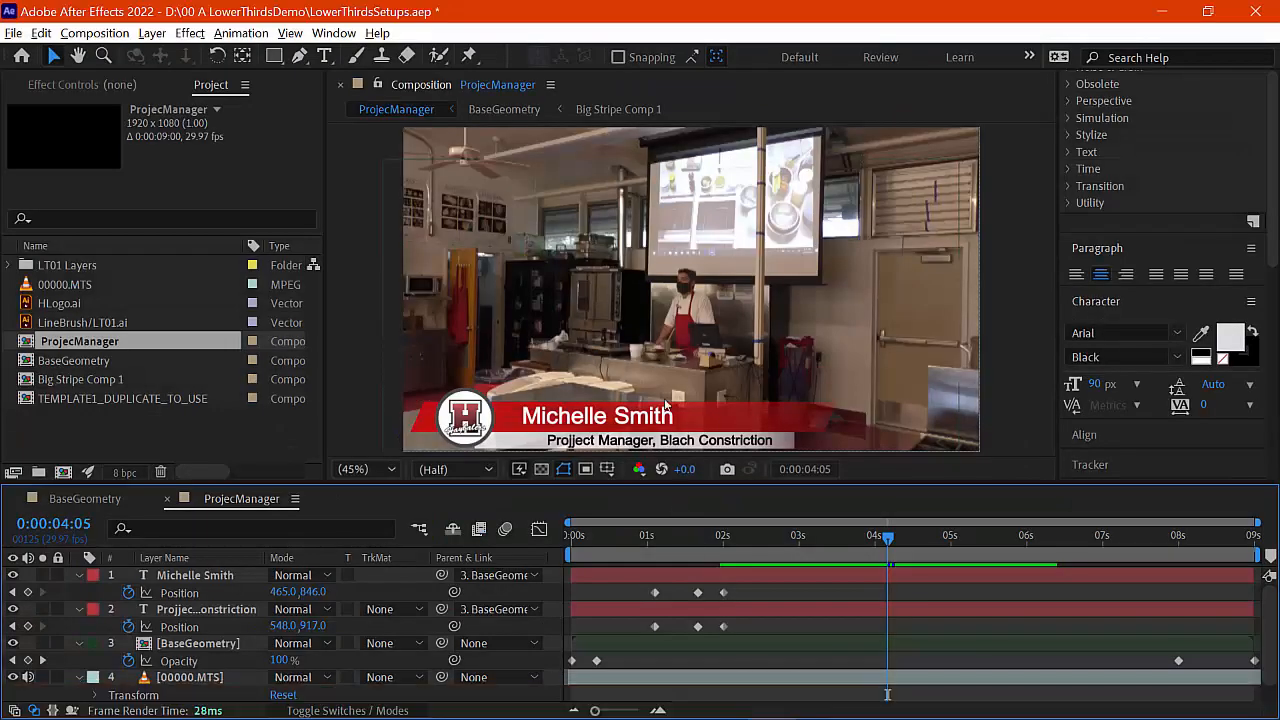
scroll(308, 594, "down", 1)
left_click(201, 662)
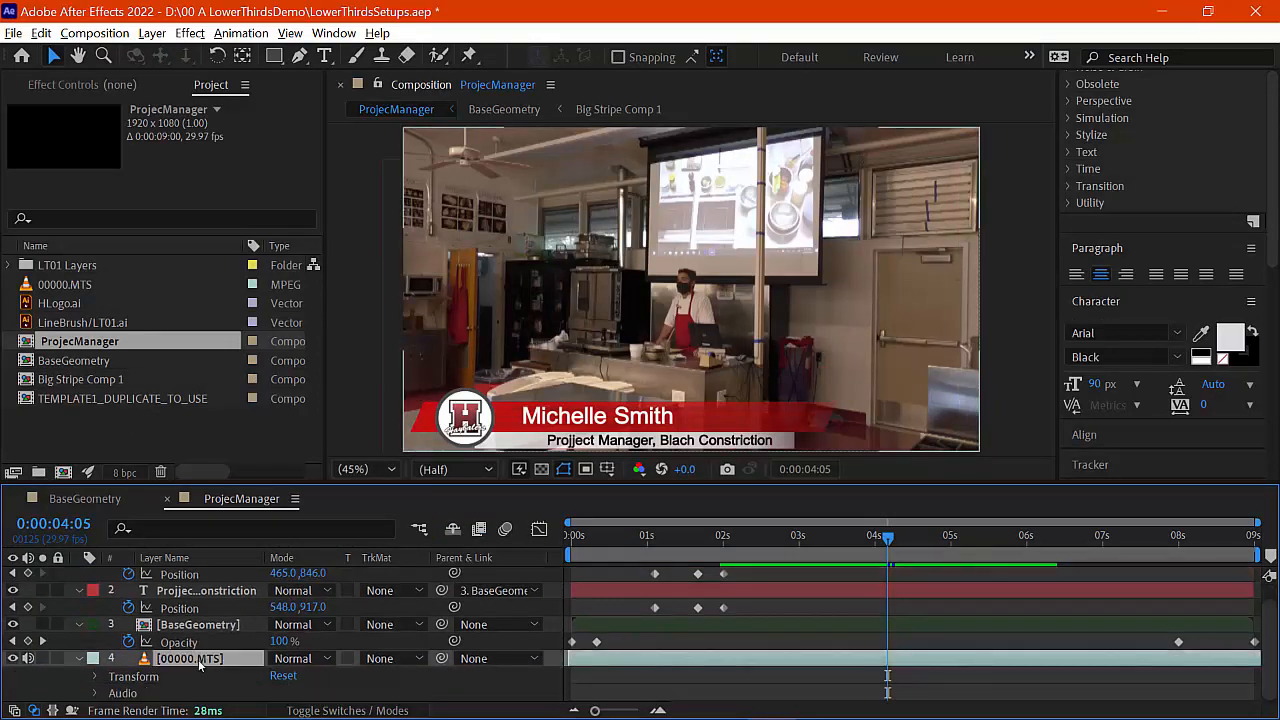
key("Delete")
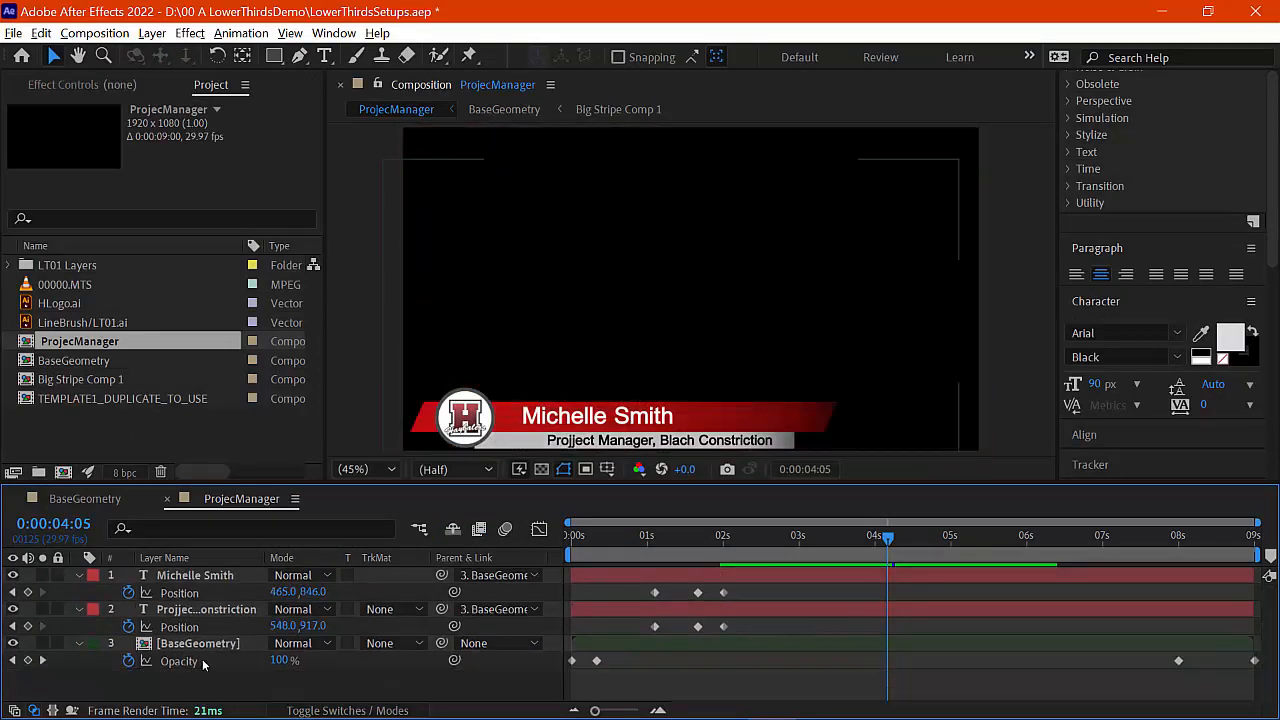
left_click(721, 700)
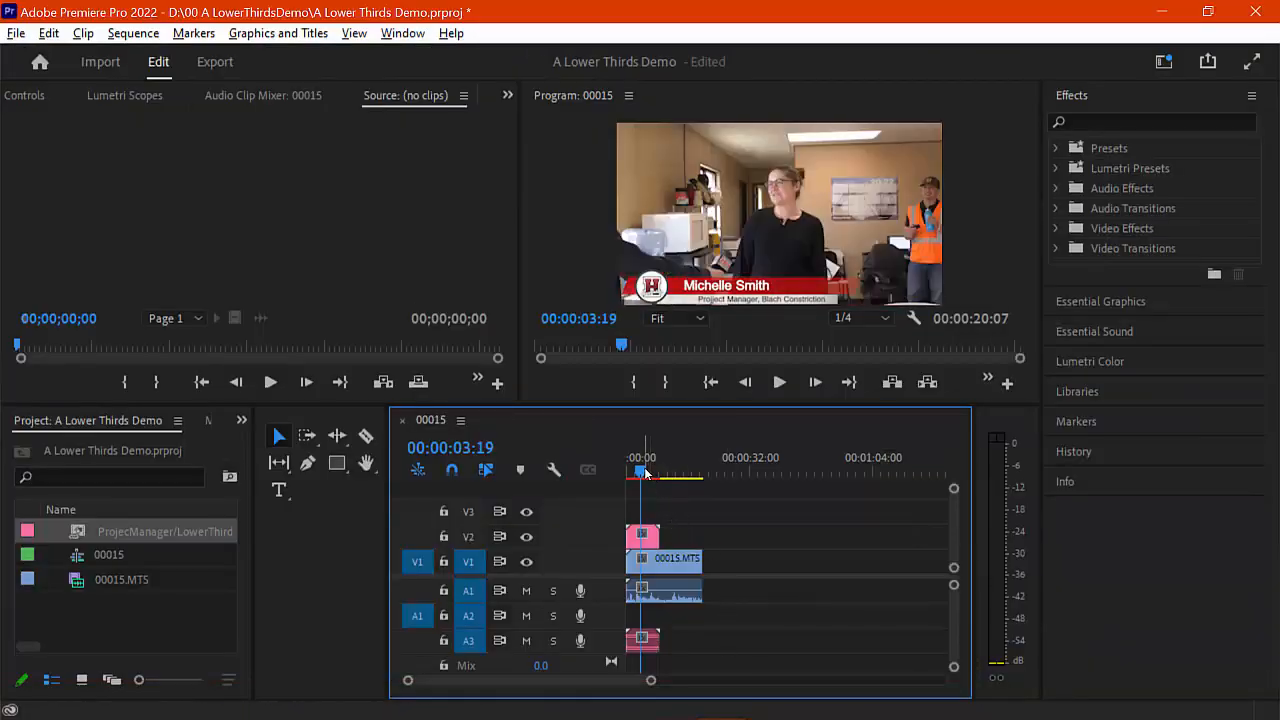
Step: Scale the 00015.MTS interview clip to 142% and set its Position X to 1102, previewing the new framing
mouse_move(645, 473)
left_mouse_down()
mouse_move(631, 474)
mouse_move(665, 474)
mouse_move(624, 471)
mouse_move(640, 474)
left_mouse_up()
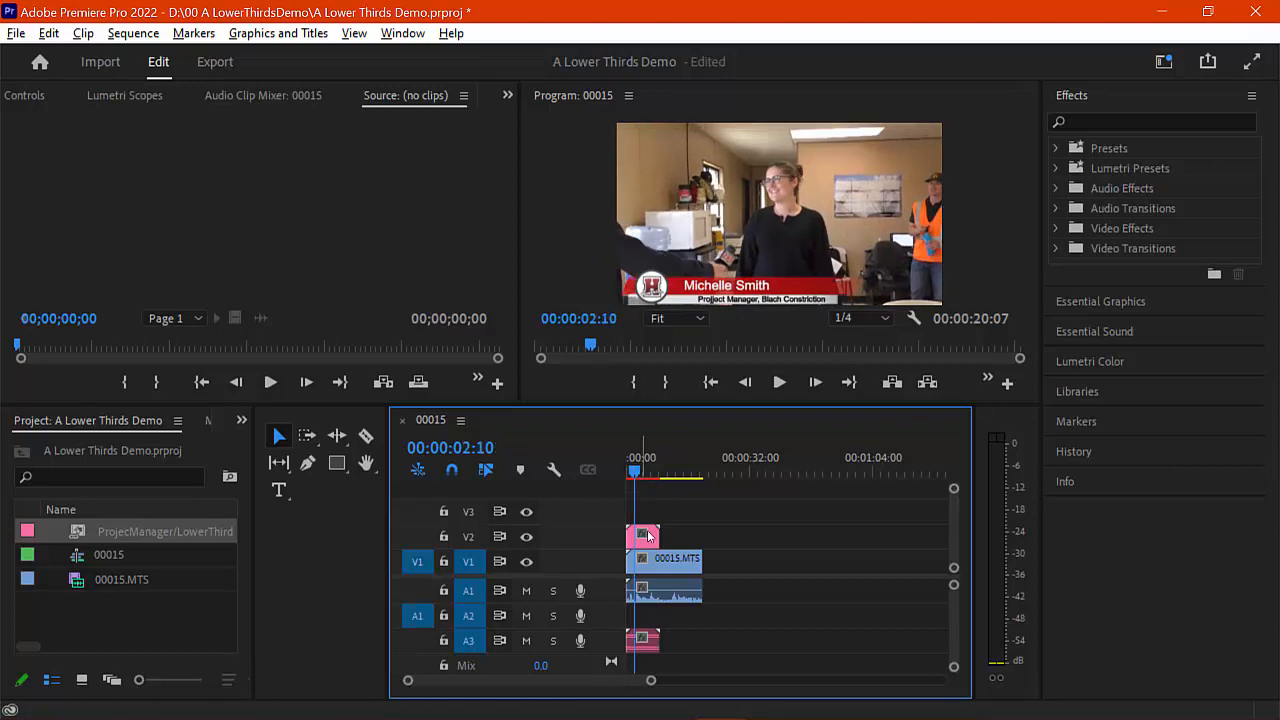
left_click(649, 561)
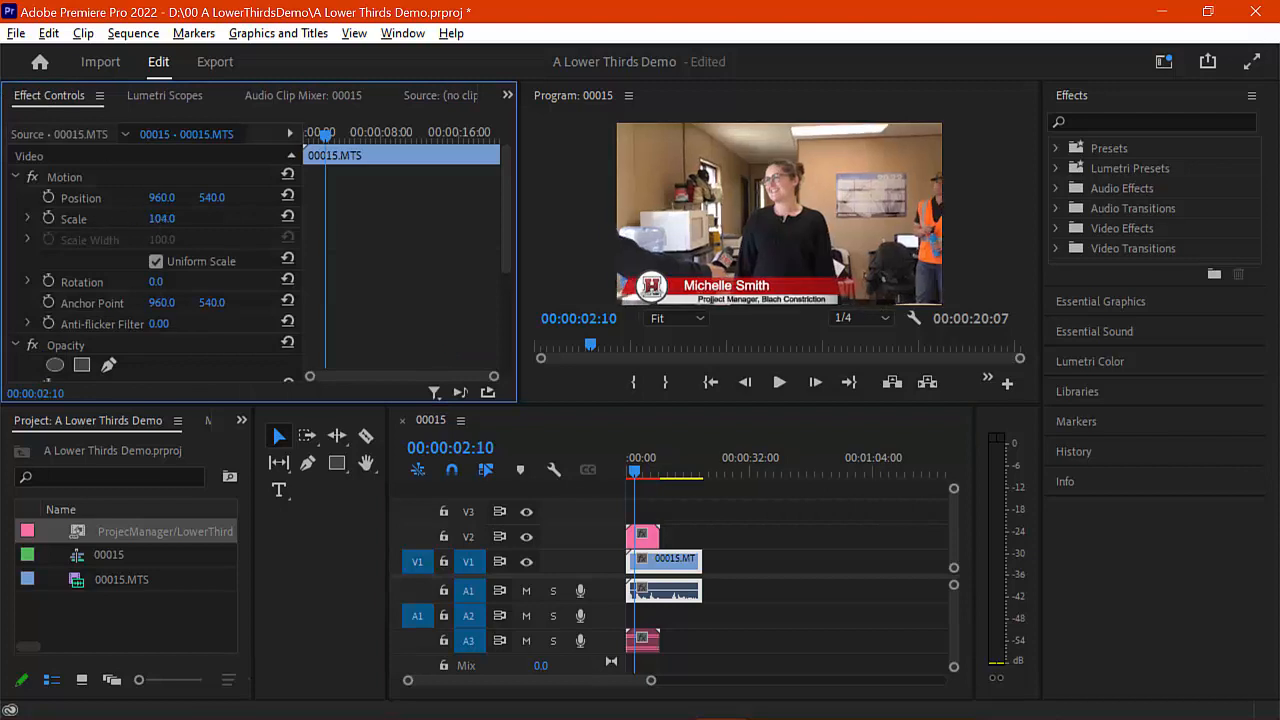
left_click_drag(162, 219, 200, 219)
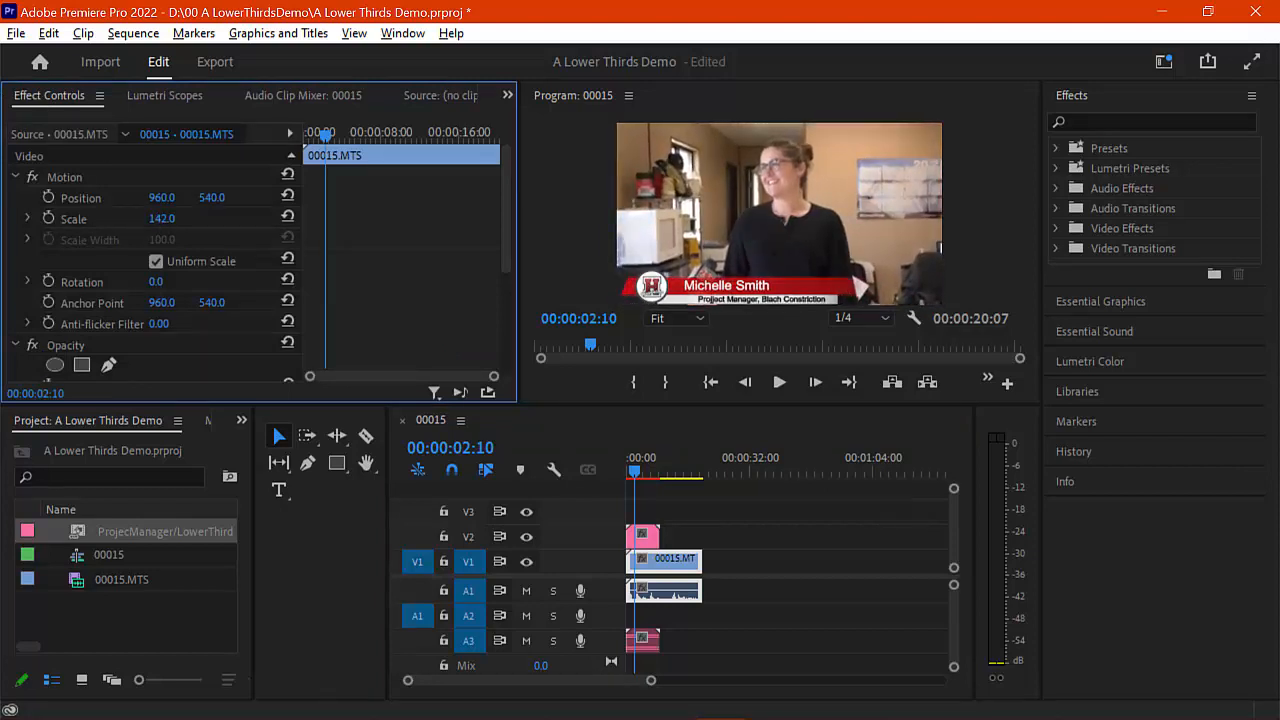
mouse_move(634, 470)
left_mouse_down()
mouse_move(669, 469)
mouse_move(636, 468)
left_mouse_up()
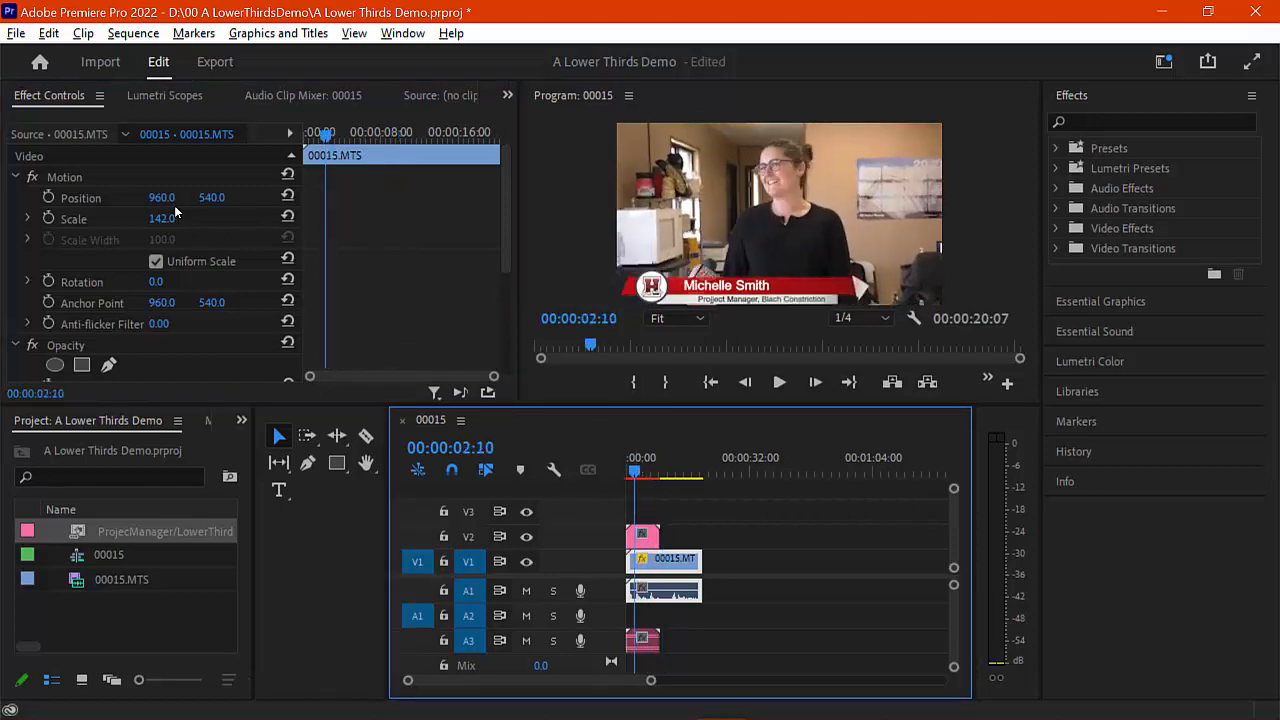
left_click_drag(162, 197, 303, 197)
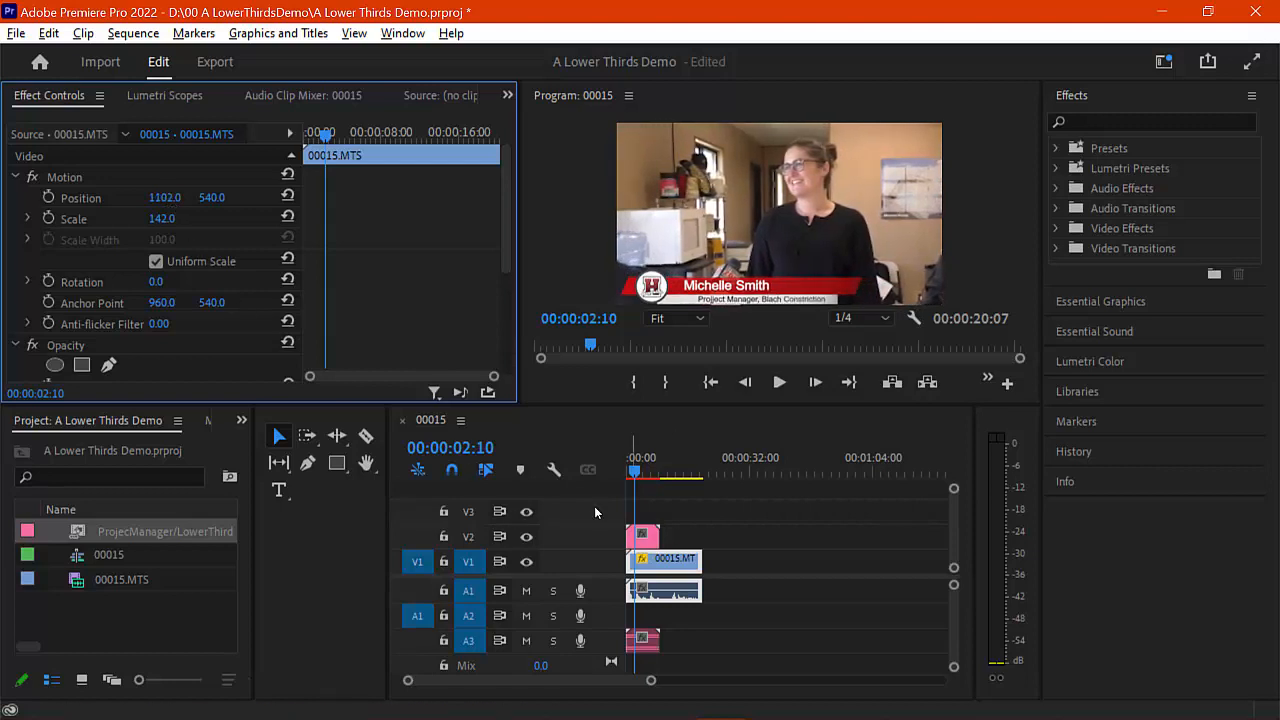
left_click(631, 469)
left_click_drag(651, 470, 615, 478)
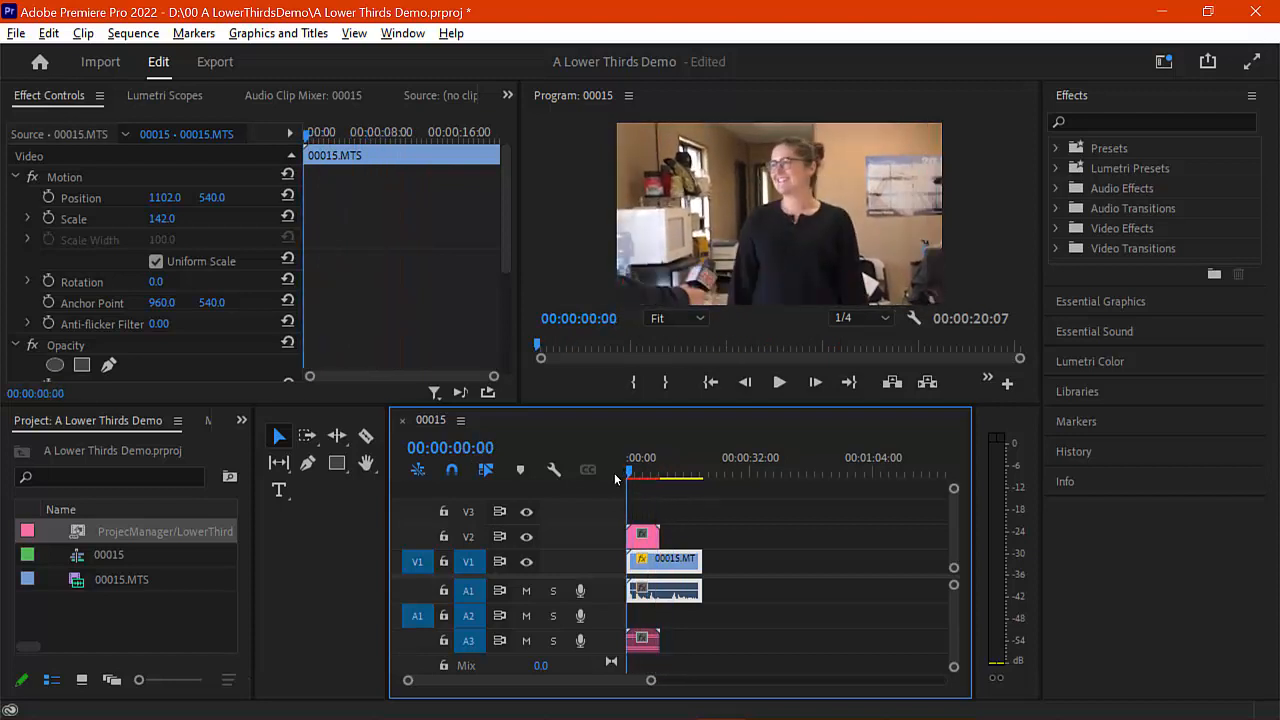
Step: Import 00014.MTS into the Premiere project by dragging it in from Explorer
mouse_move(538, 716)
mouse_move(174, 704)
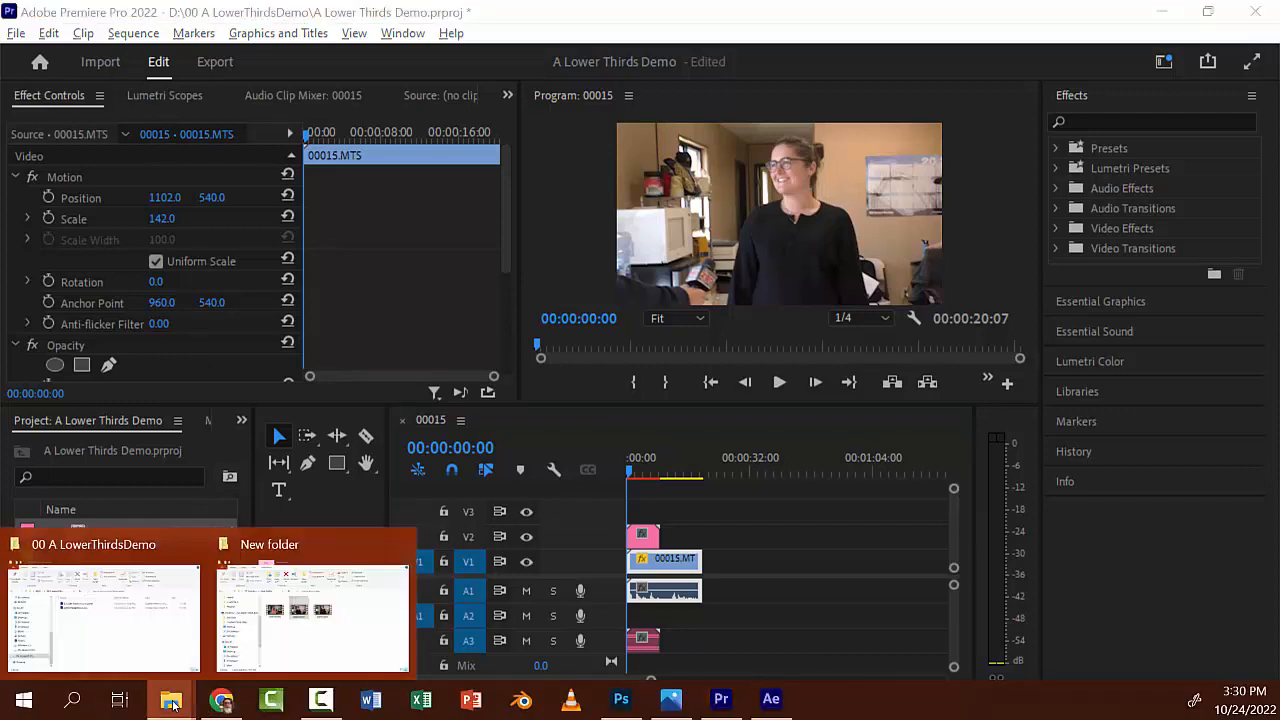
left_click(222, 657)
left_click(598, 410)
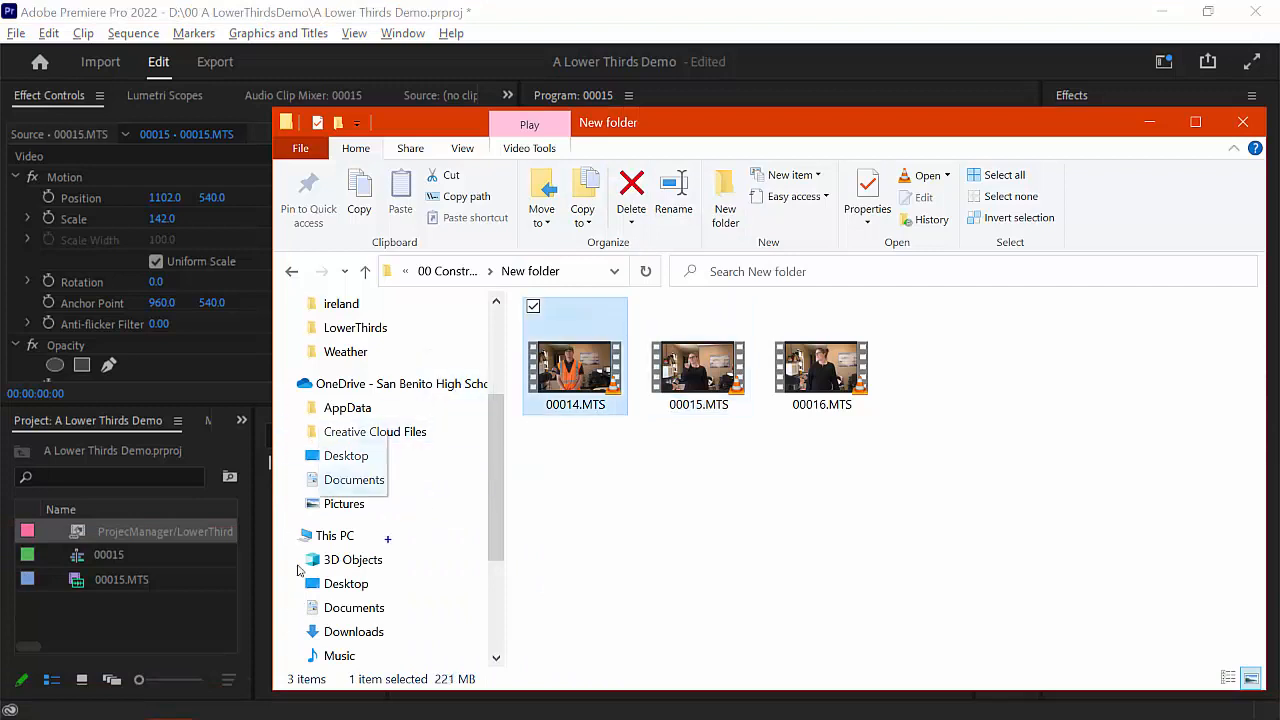
left_click_drag(297, 570, 158, 636)
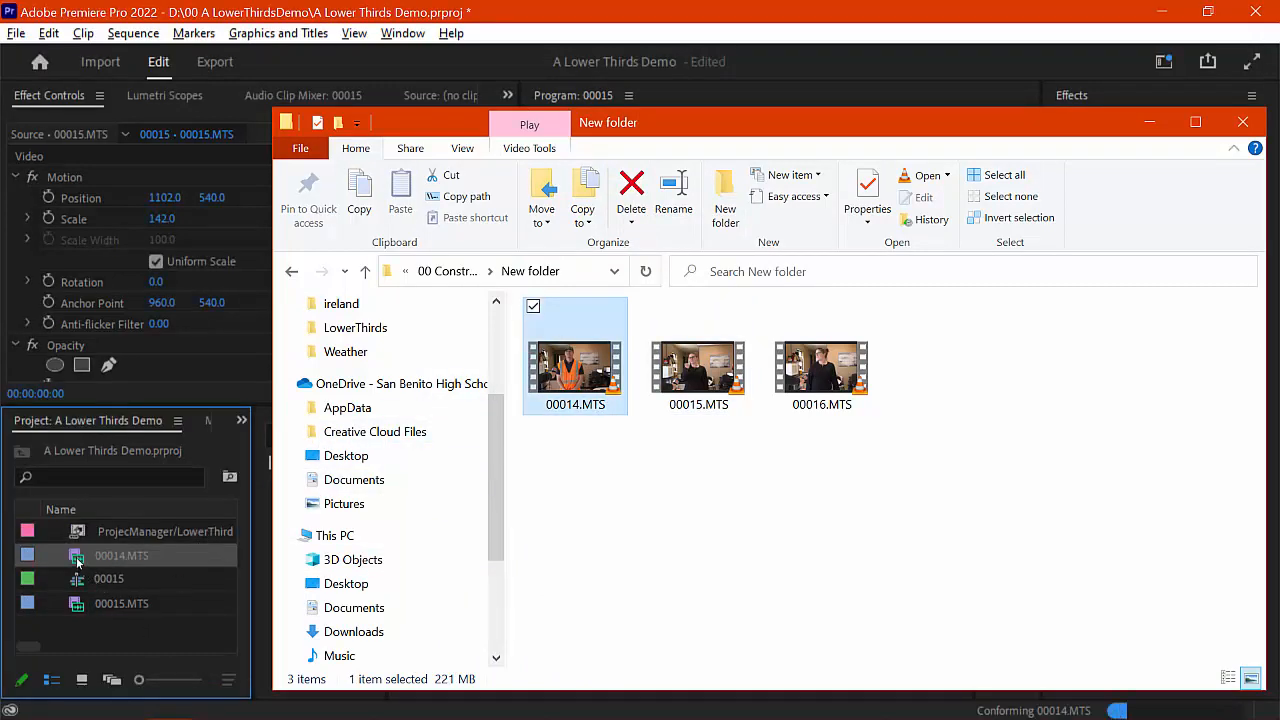
Step: Trim 00014.MTS to end at 16 seconds and place it on V1 after 00015.MTS
left_click(76, 557)
double_click(76, 556)
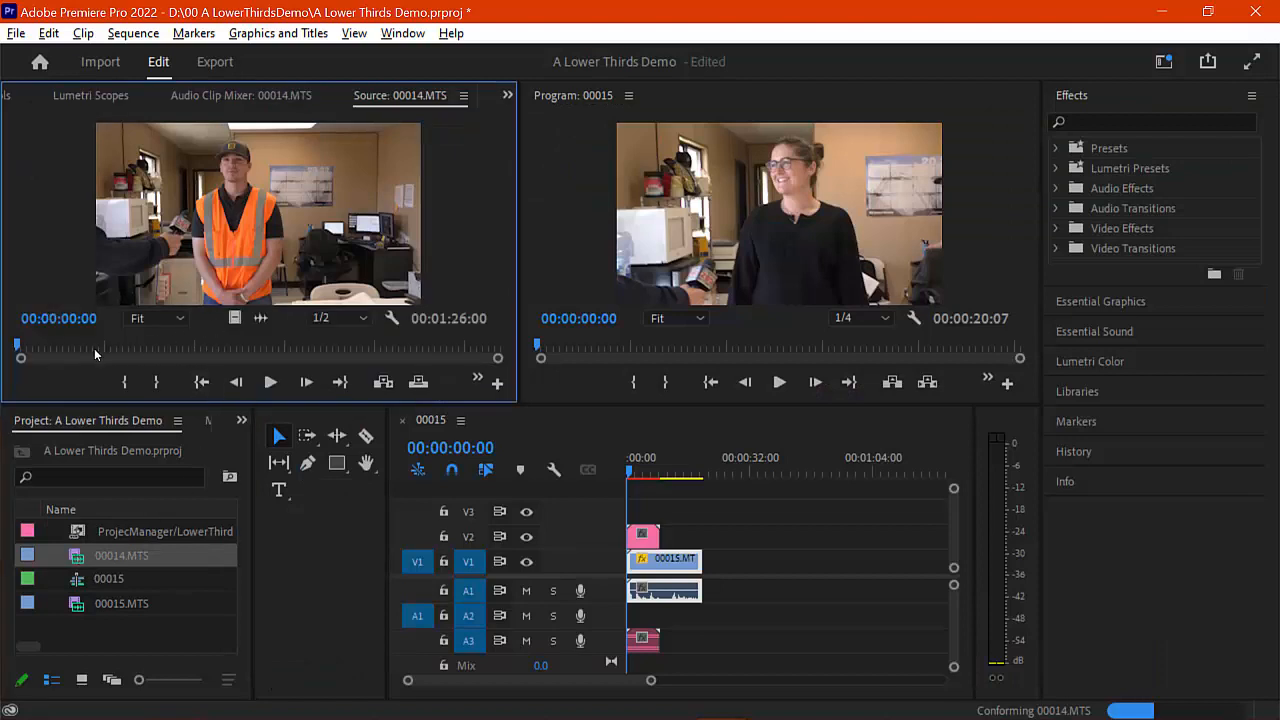
left_click_drag(95, 348, 150, 354)
left_click(156, 382)
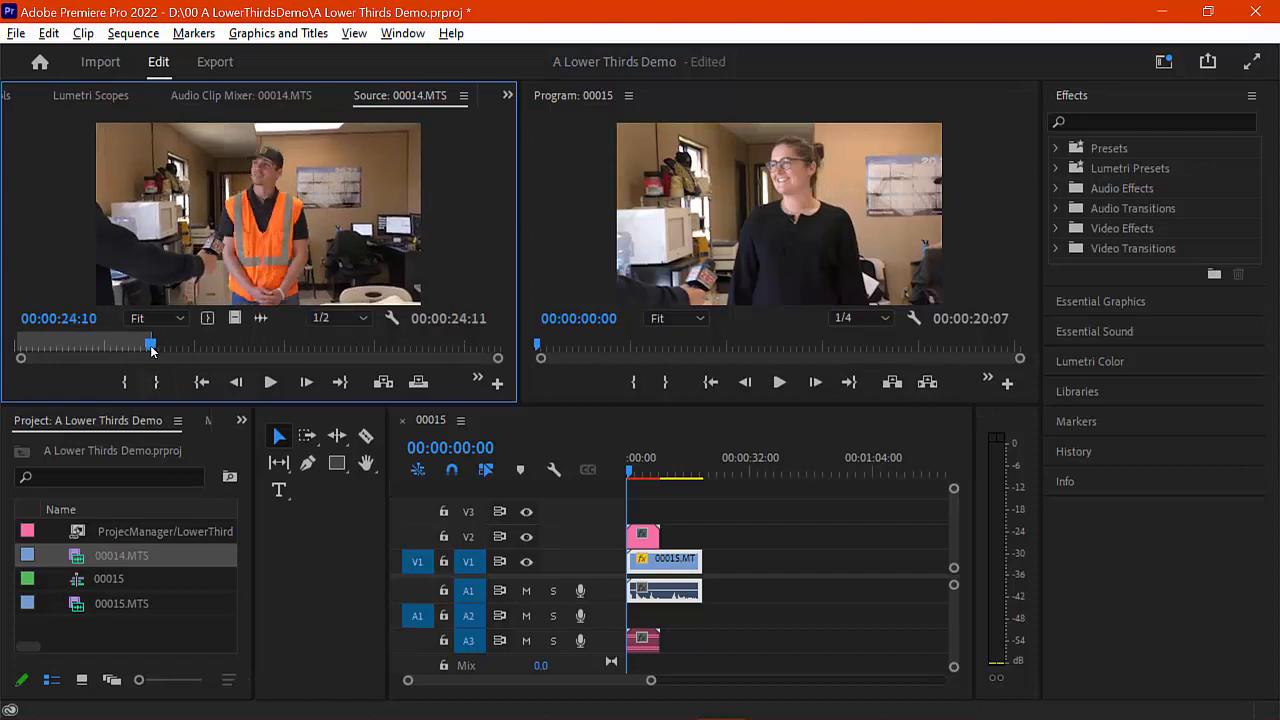
left_click_drag(152, 350, 104, 351)
left_click(156, 382)
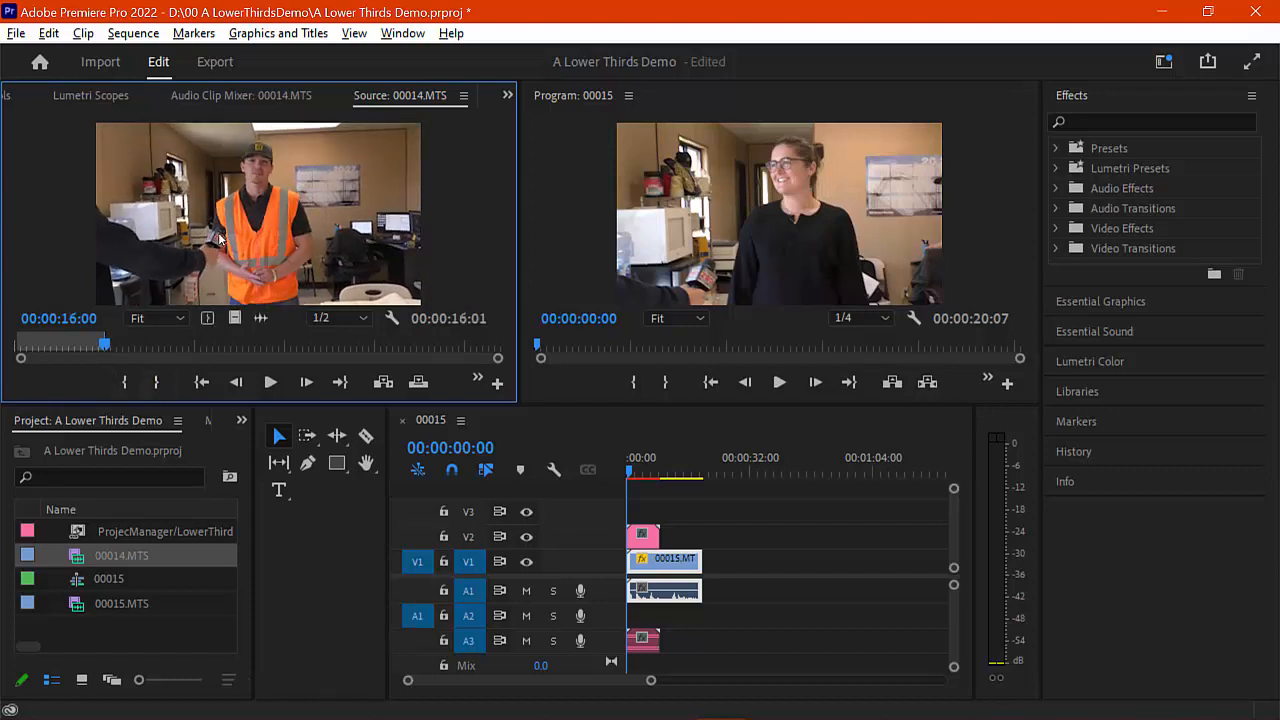
left_click_drag(219, 238, 718, 568)
left_click(712, 464)
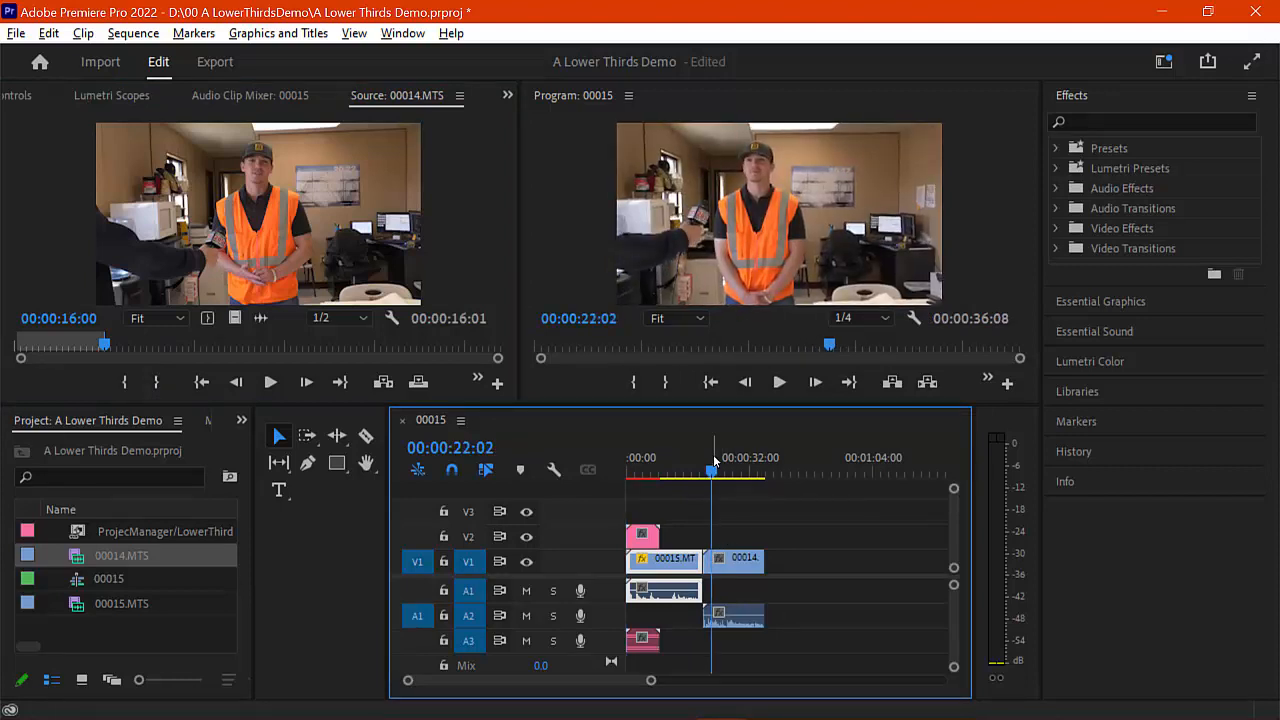
mouse_move(713, 474)
left_mouse_down()
mouse_move(693, 475)
mouse_move(709, 476)
left_mouse_up()
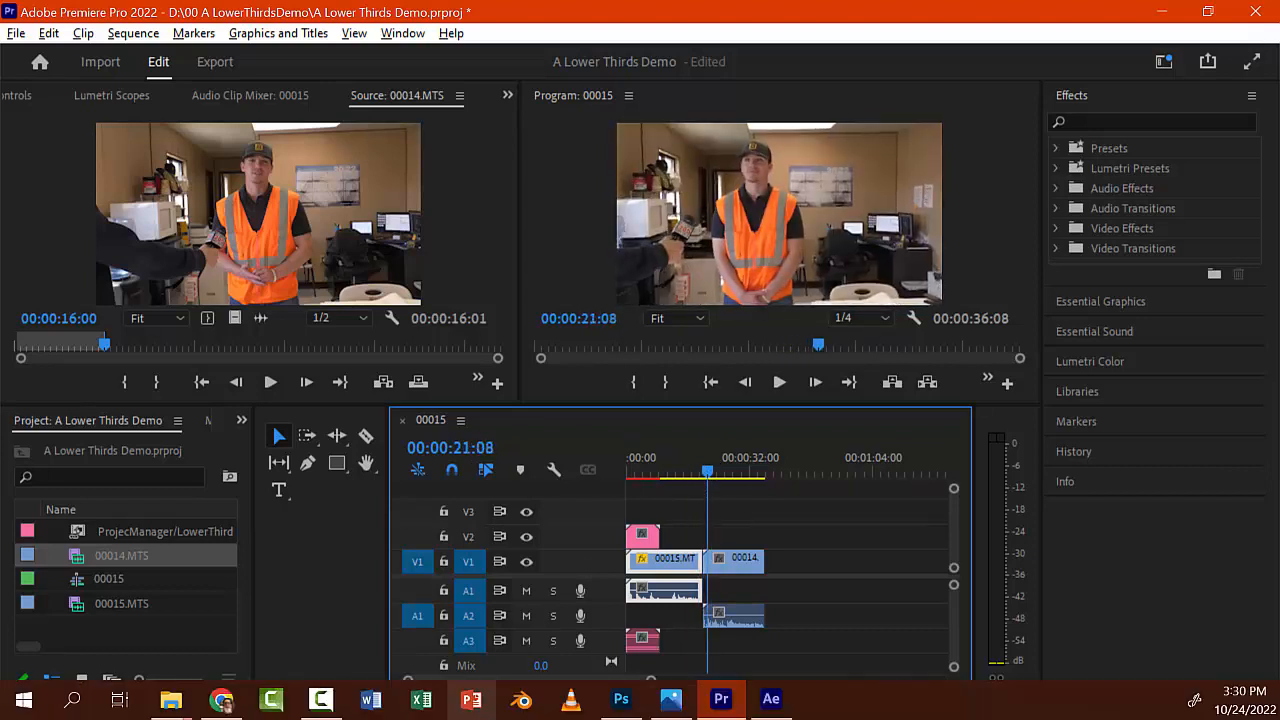
left_click(770, 700)
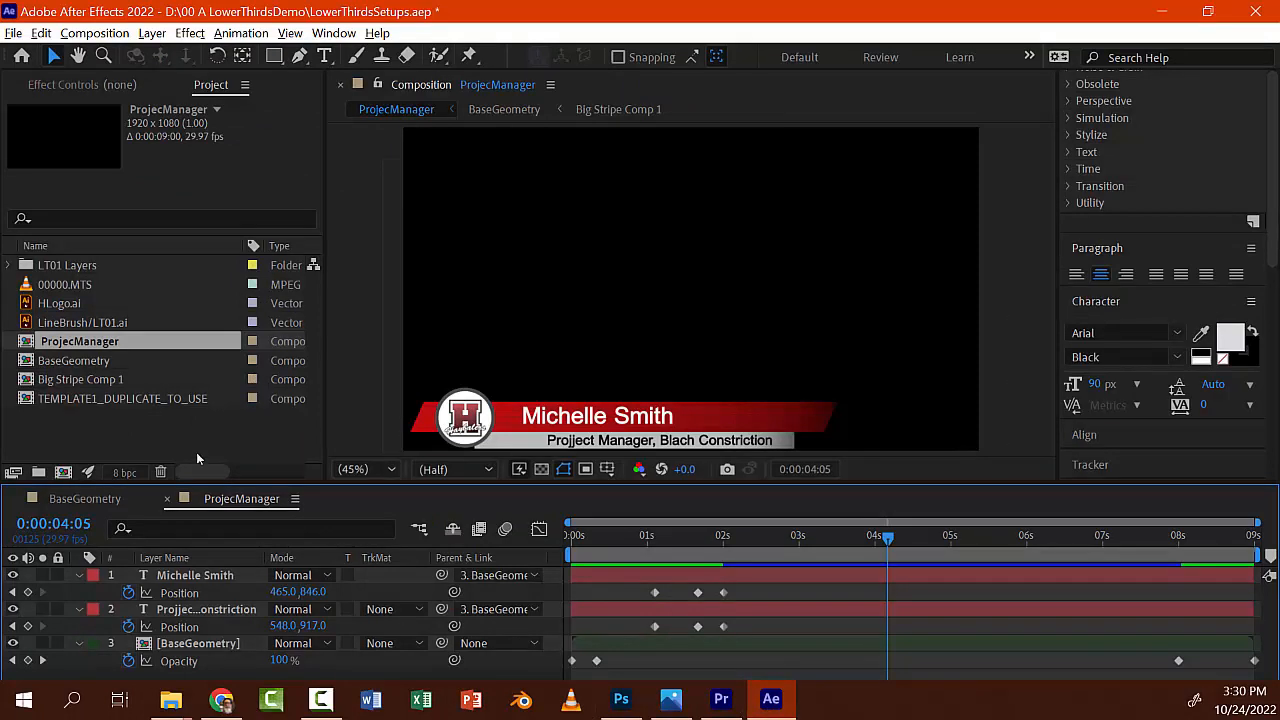
Step: Duplicate the ProjecManager composition and open the ProjecManager 2 copy
left_click(33, 346)
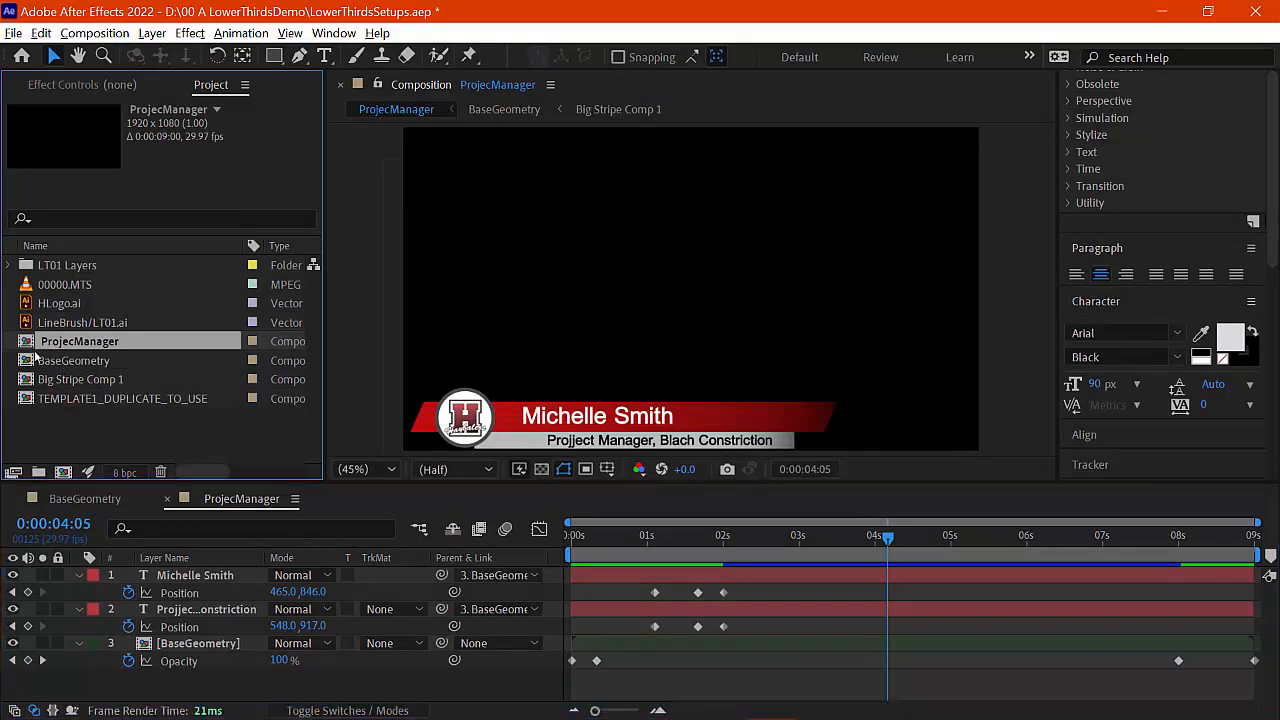
left_click(31, 399)
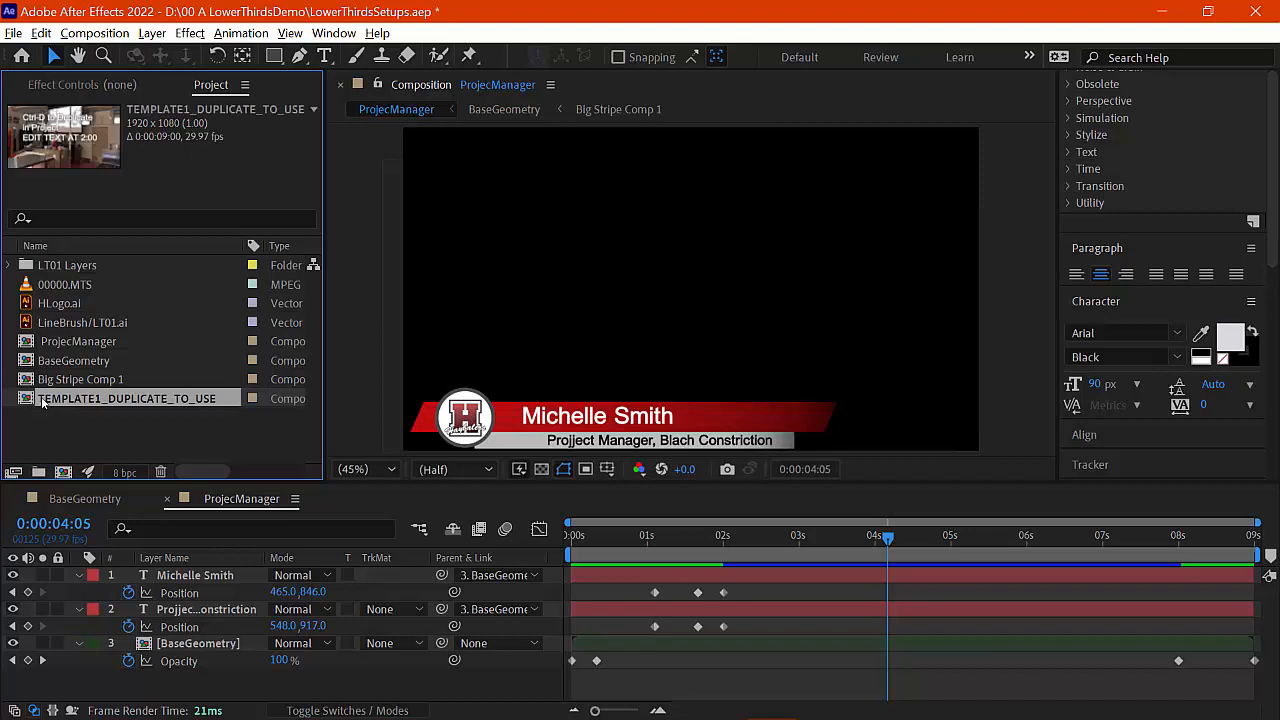
left_click(29, 348)
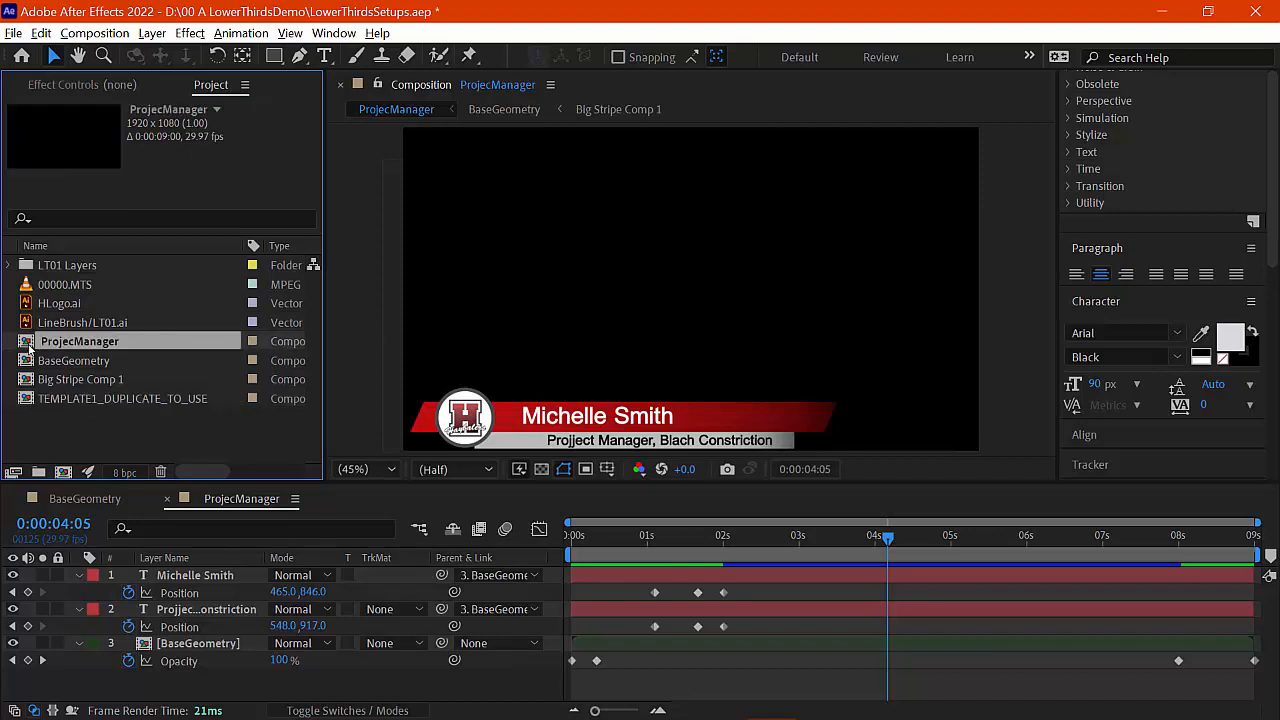
key("ctrl+d")
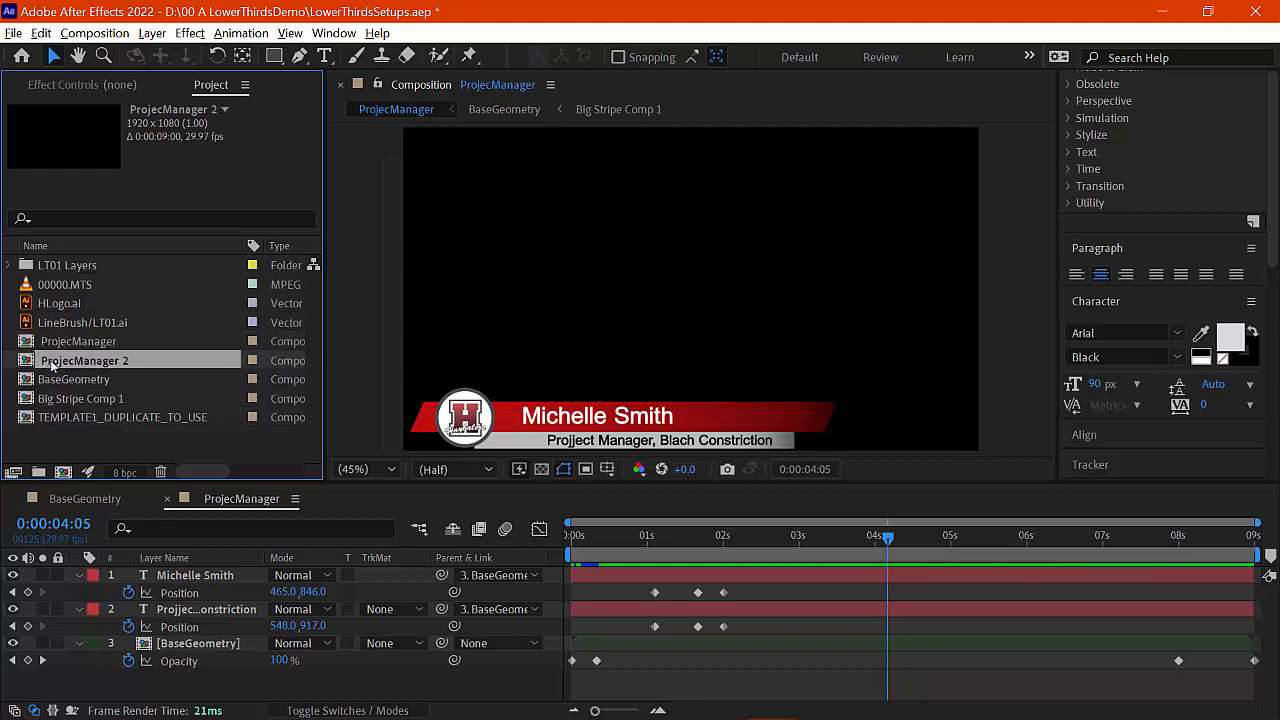
double_click(30, 366)
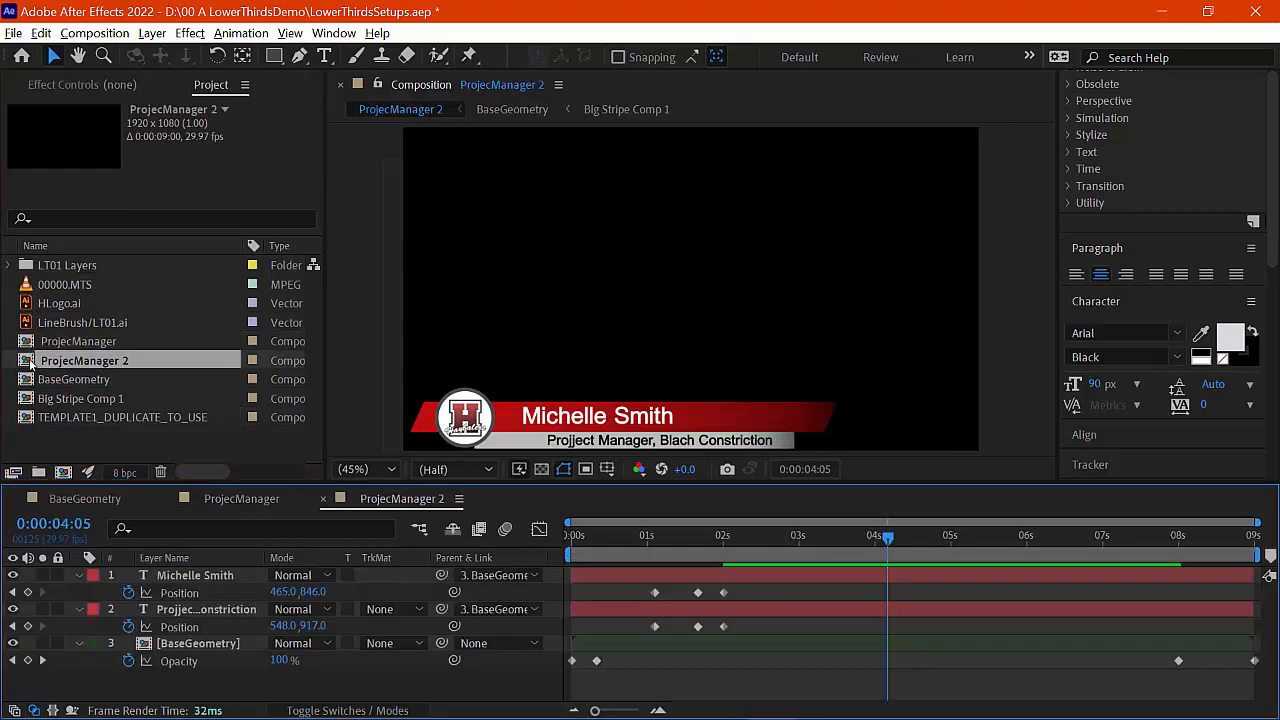
mouse_move(680, 545)
left_mouse_down()
mouse_move(620, 548)
mouse_move(670, 551)
left_mouse_up()
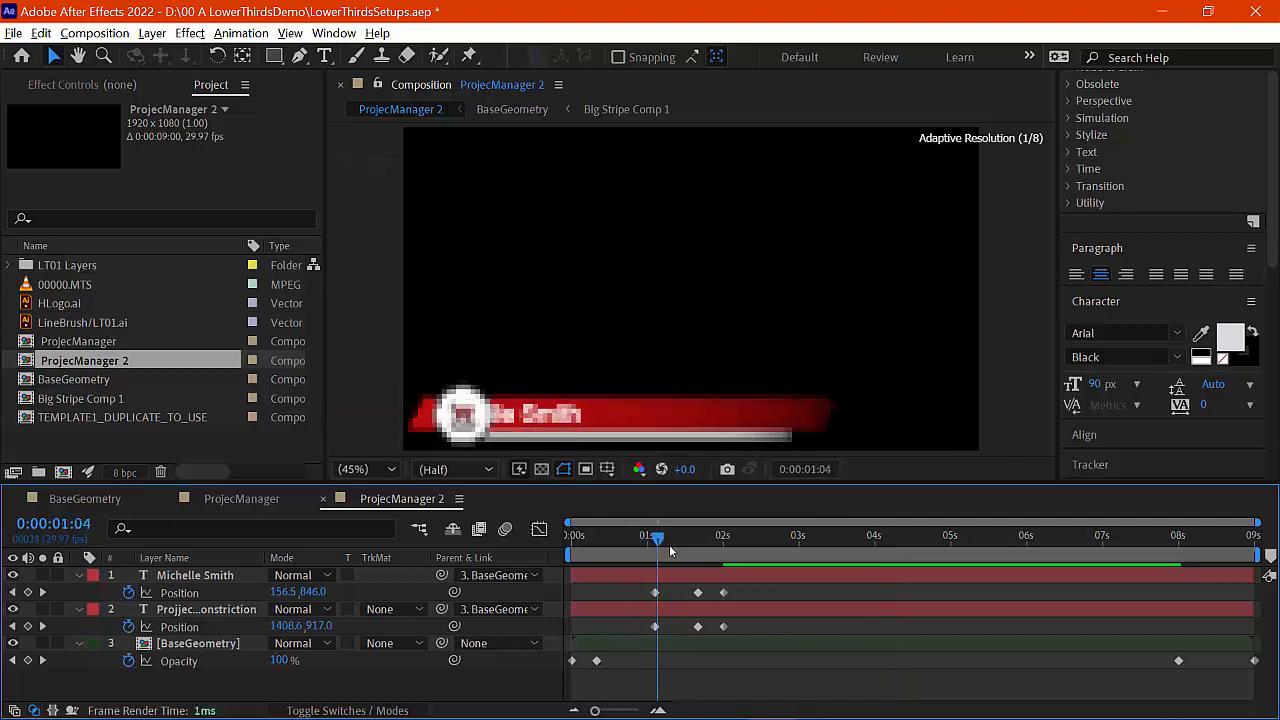
Step: Rename the duplicated comp to Equipment Manager
right_click(81, 362)
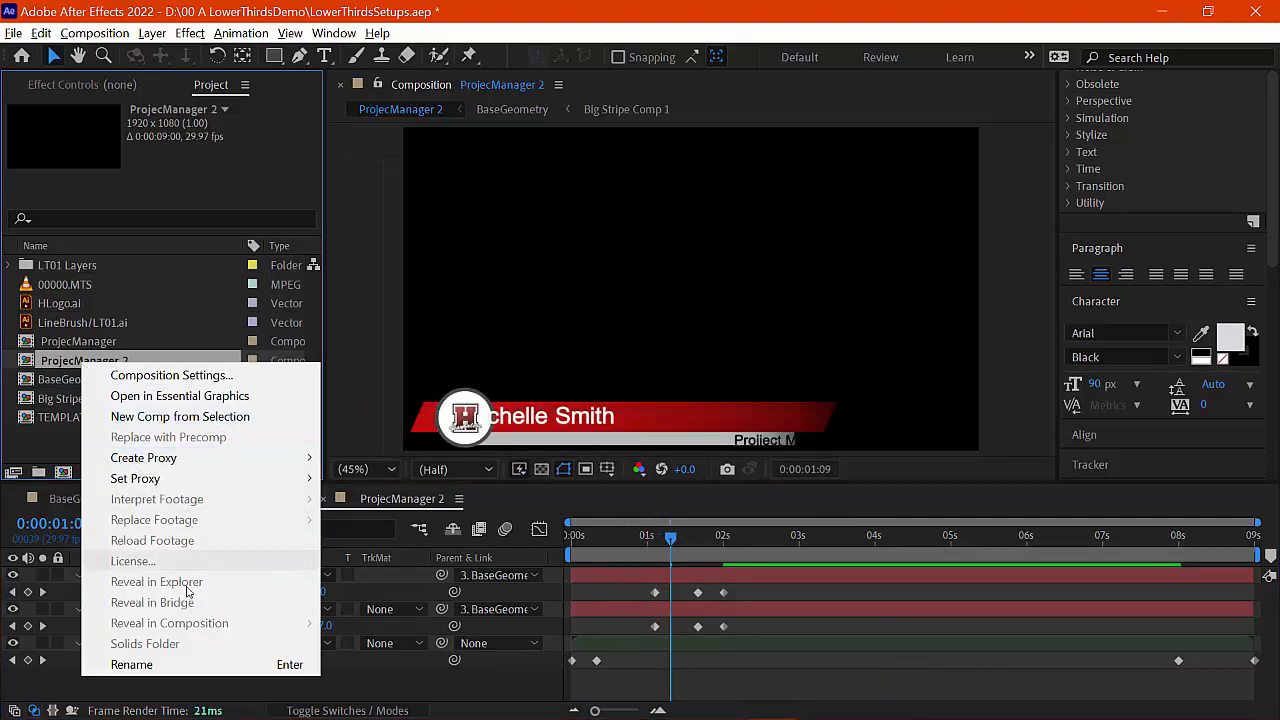
left_click(167, 665)
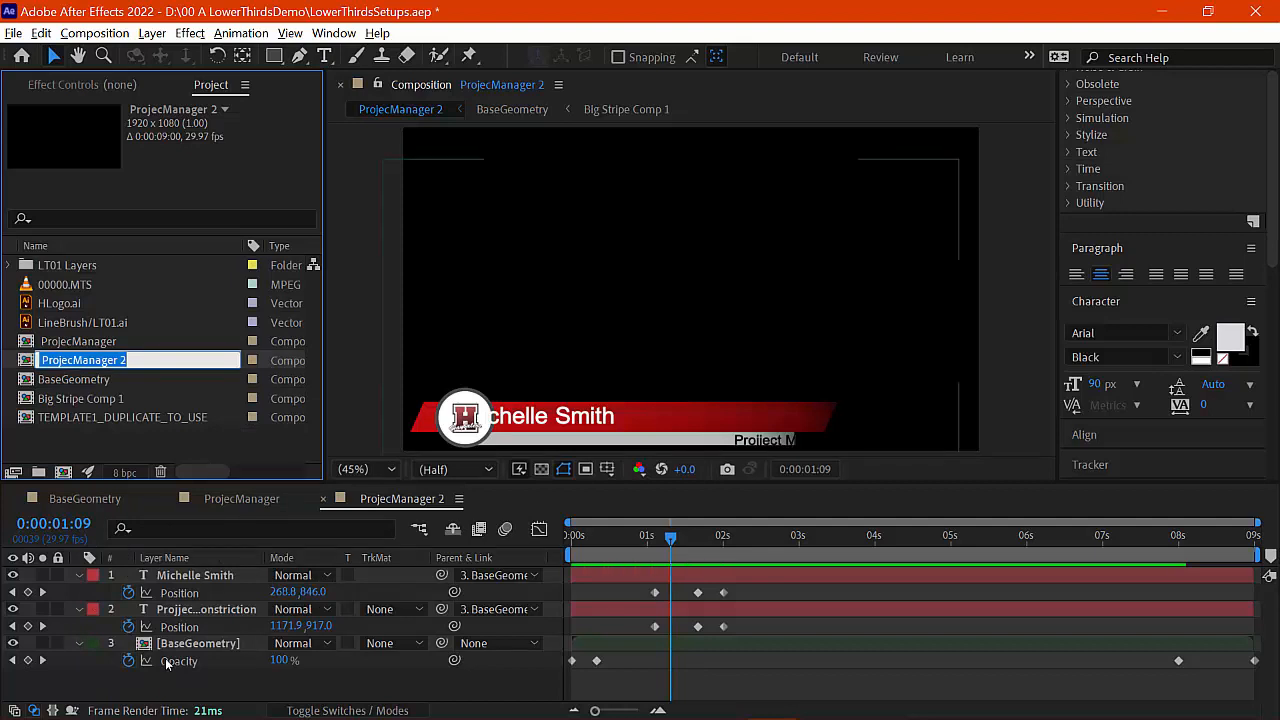
type("Equipment")
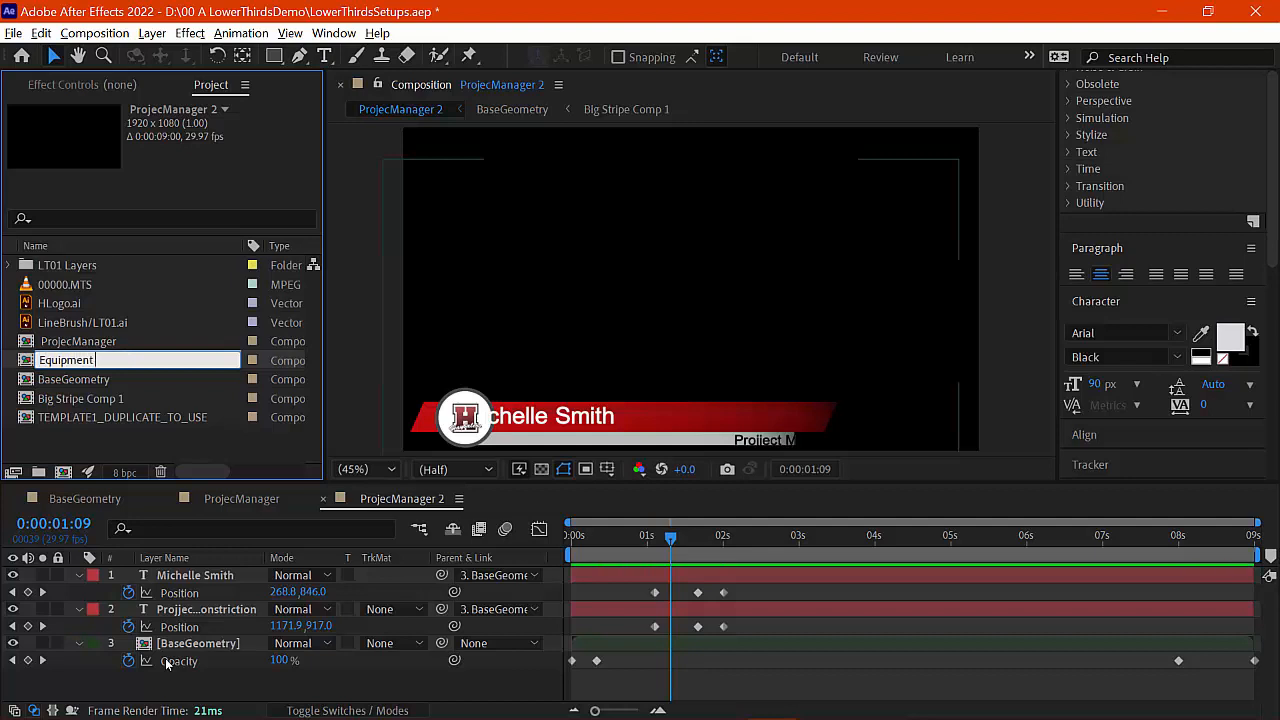
type(" Manager")
left_click(375, 521)
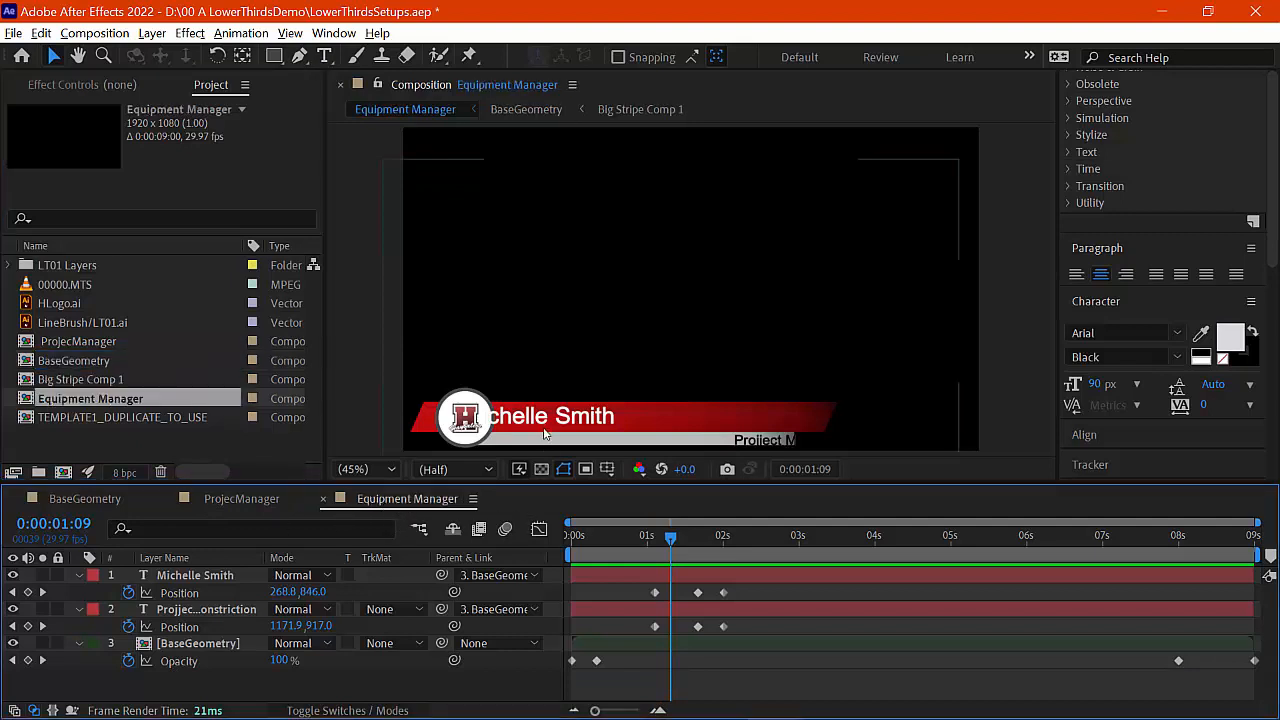
left_click_drag(670, 543, 729, 546)
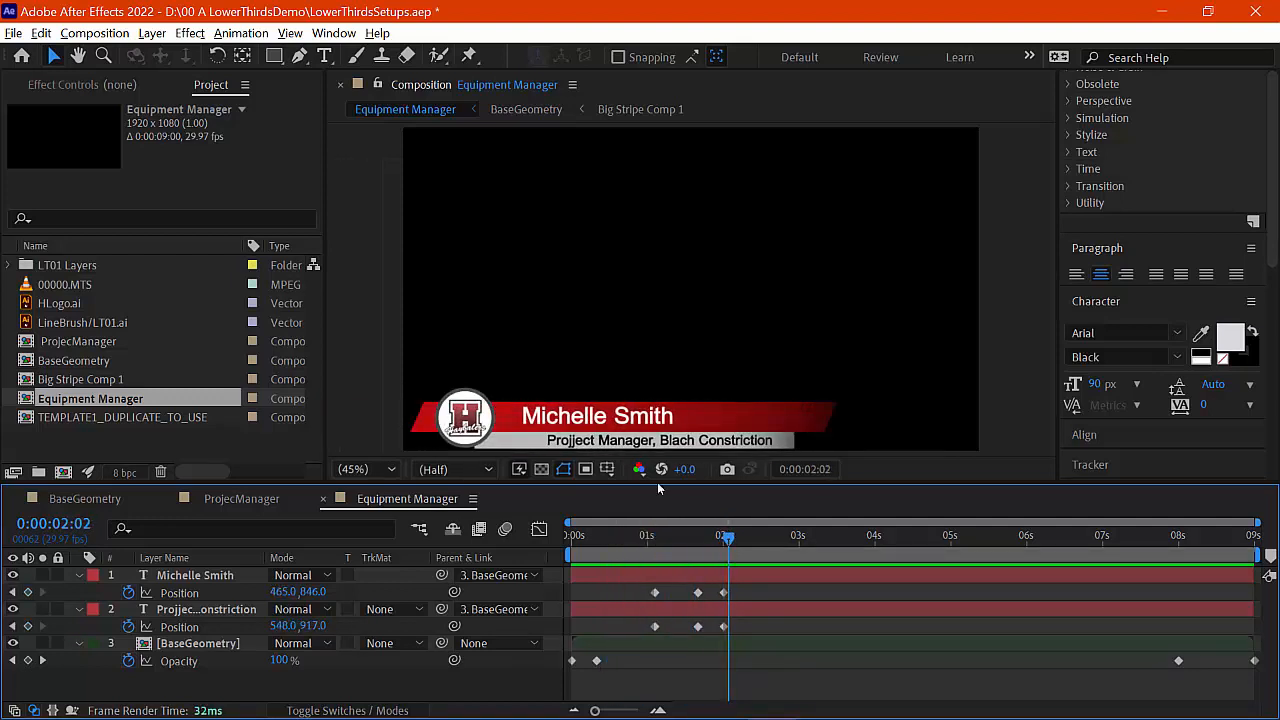
Step: Replace the lower third's name line with the second interviewee's name
double_click(590, 425)
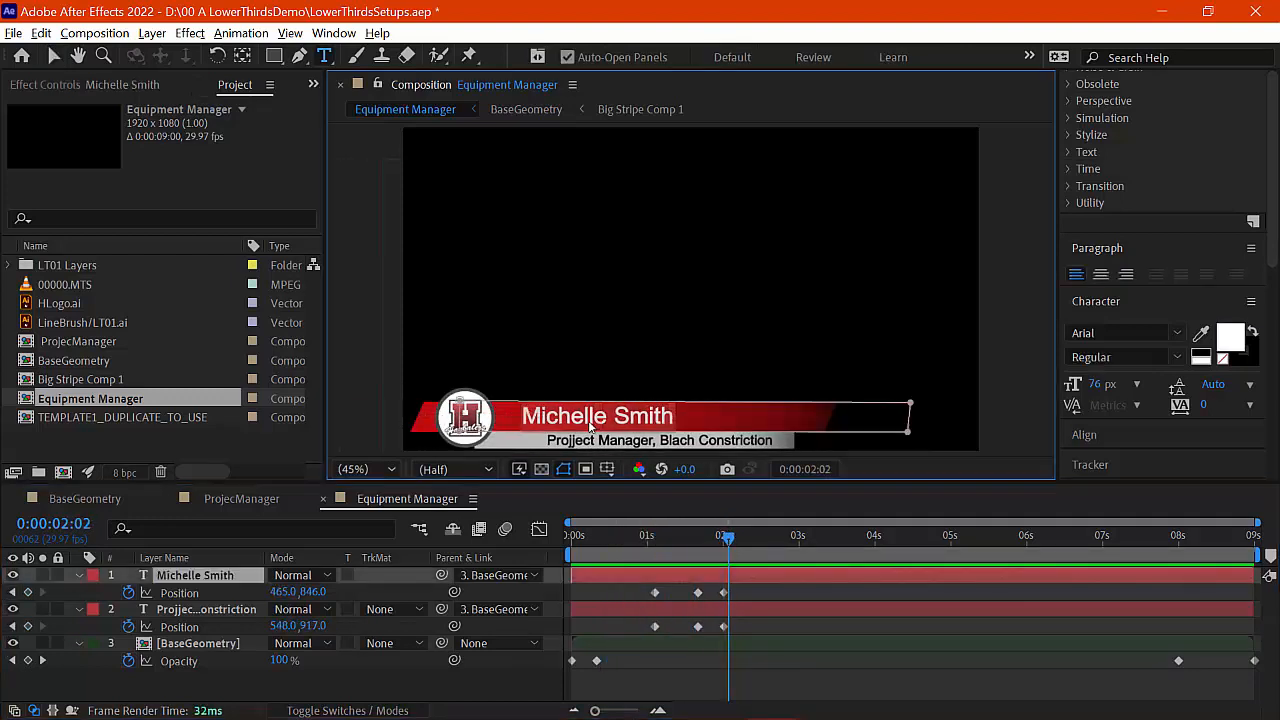
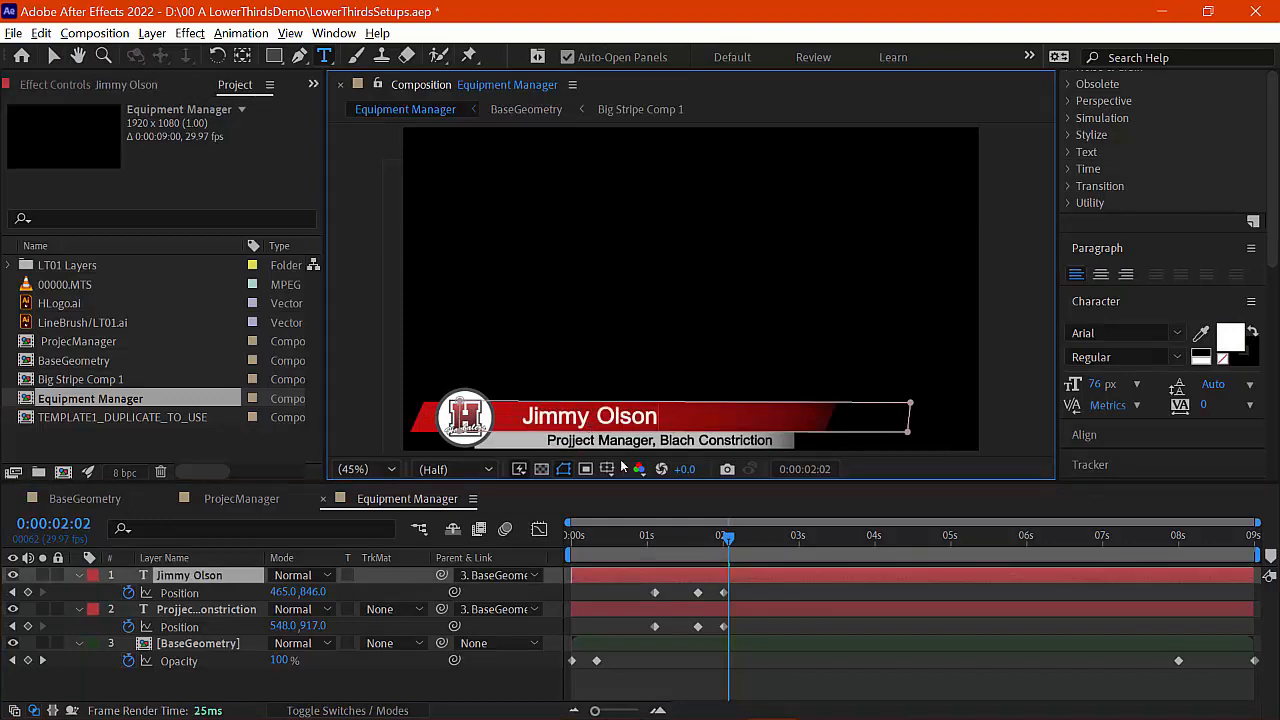
left_click(193, 619)
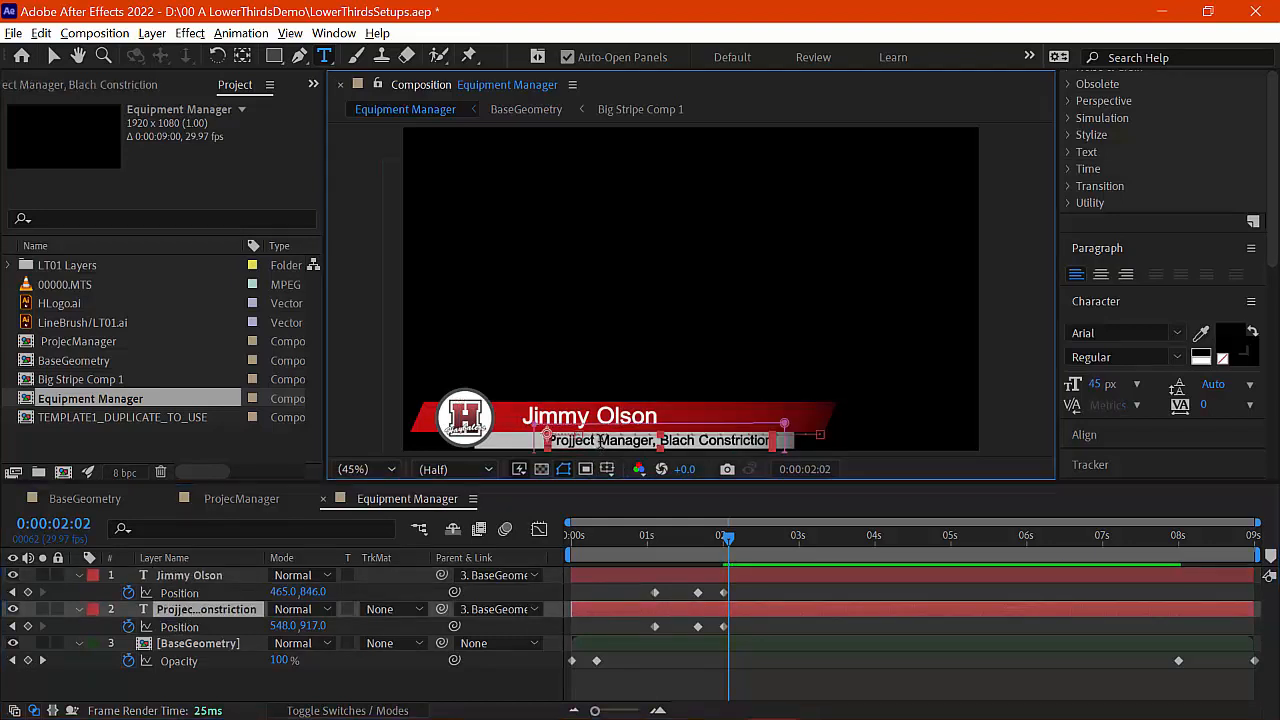
Step: Change the subtitle to 'Equipment Manager, Black Construction', shift it left and widen its mask
double_click(600, 440)
key("ctrl+a")
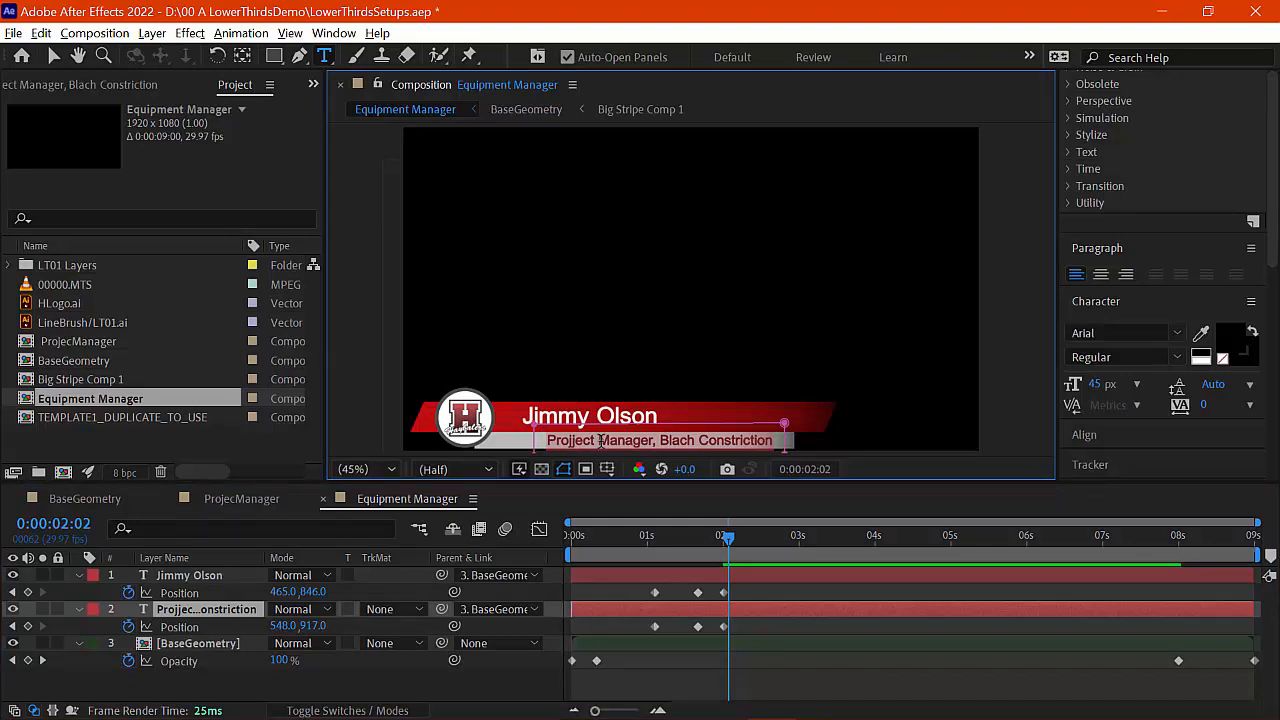
type("Eq")
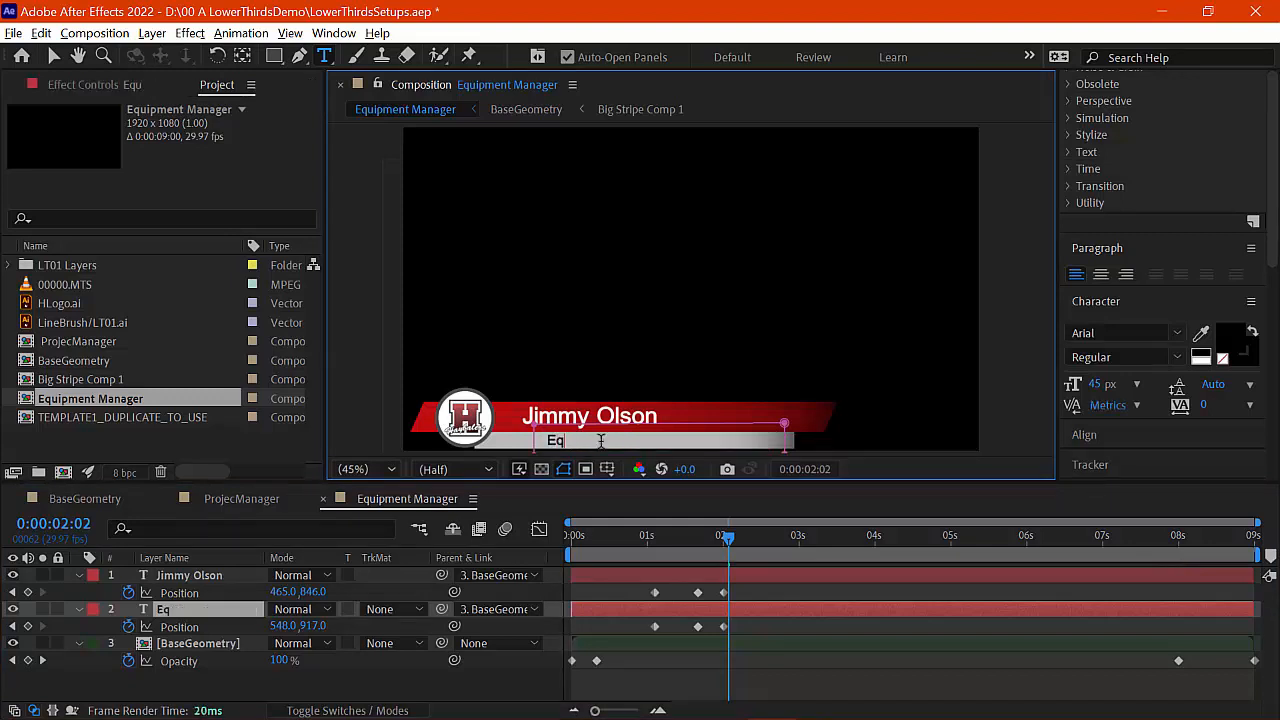
type("uipment Mana")
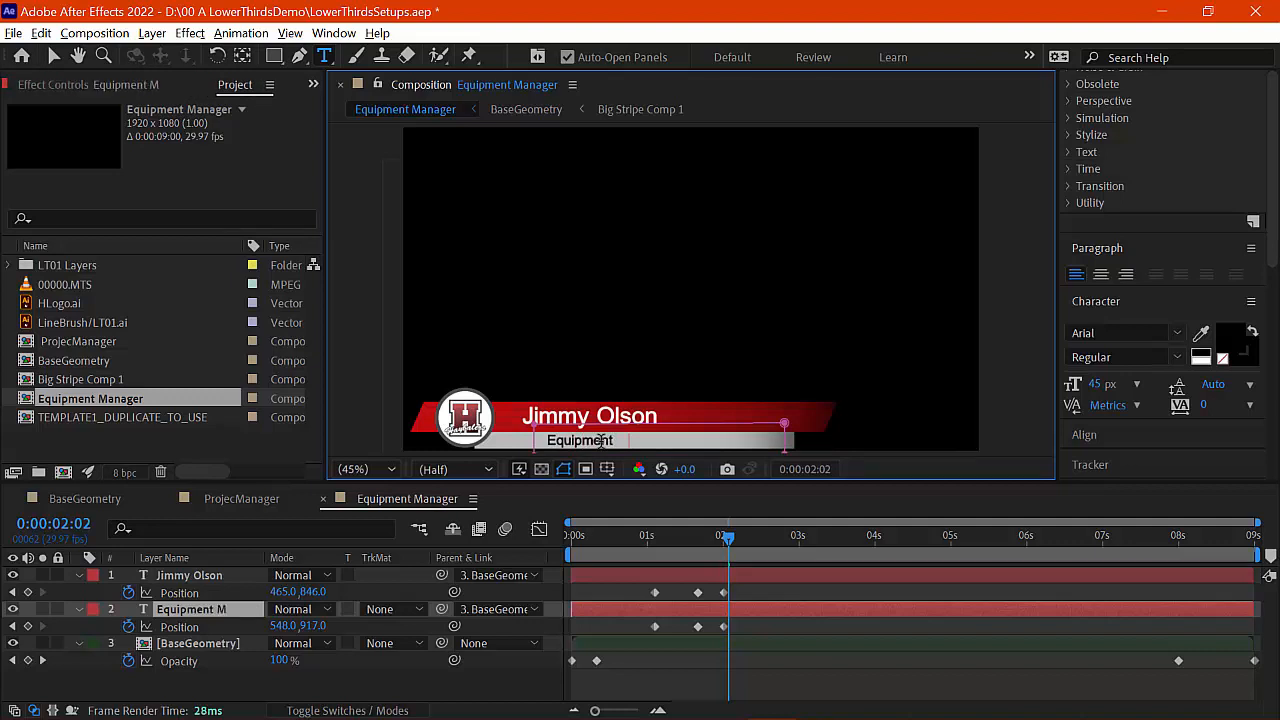
type("ger, B")
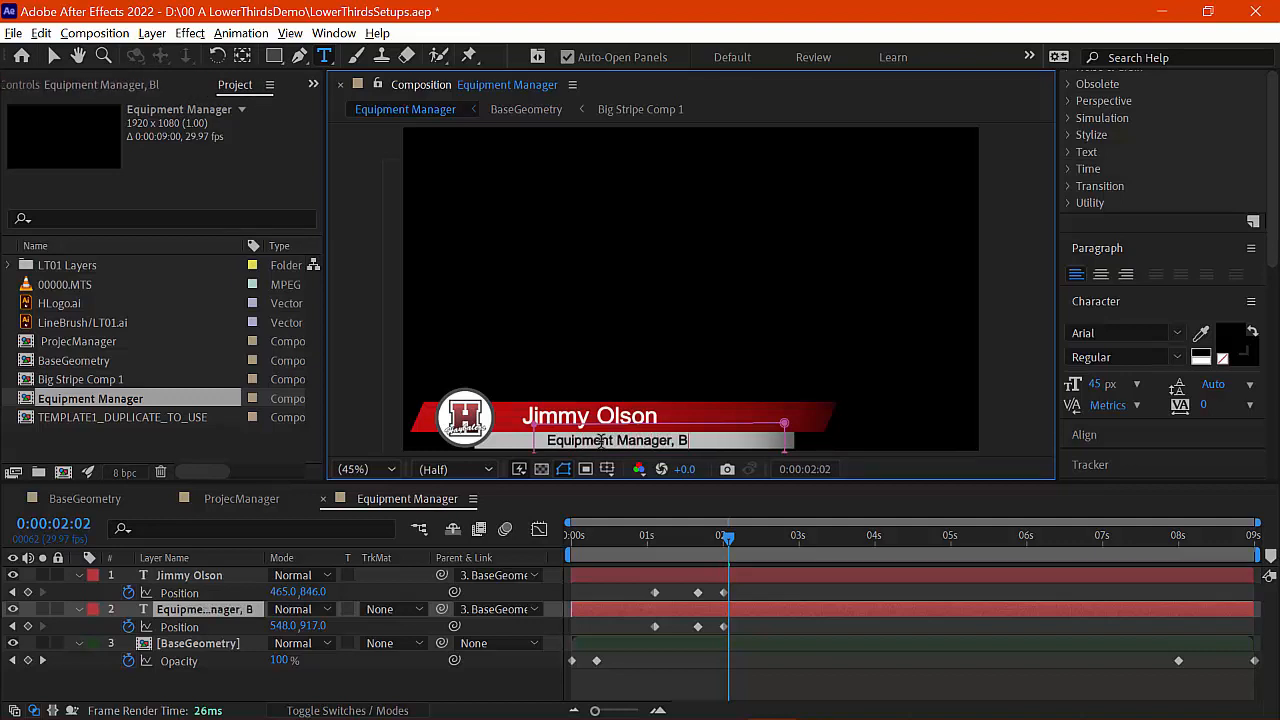
type("lack Cons")
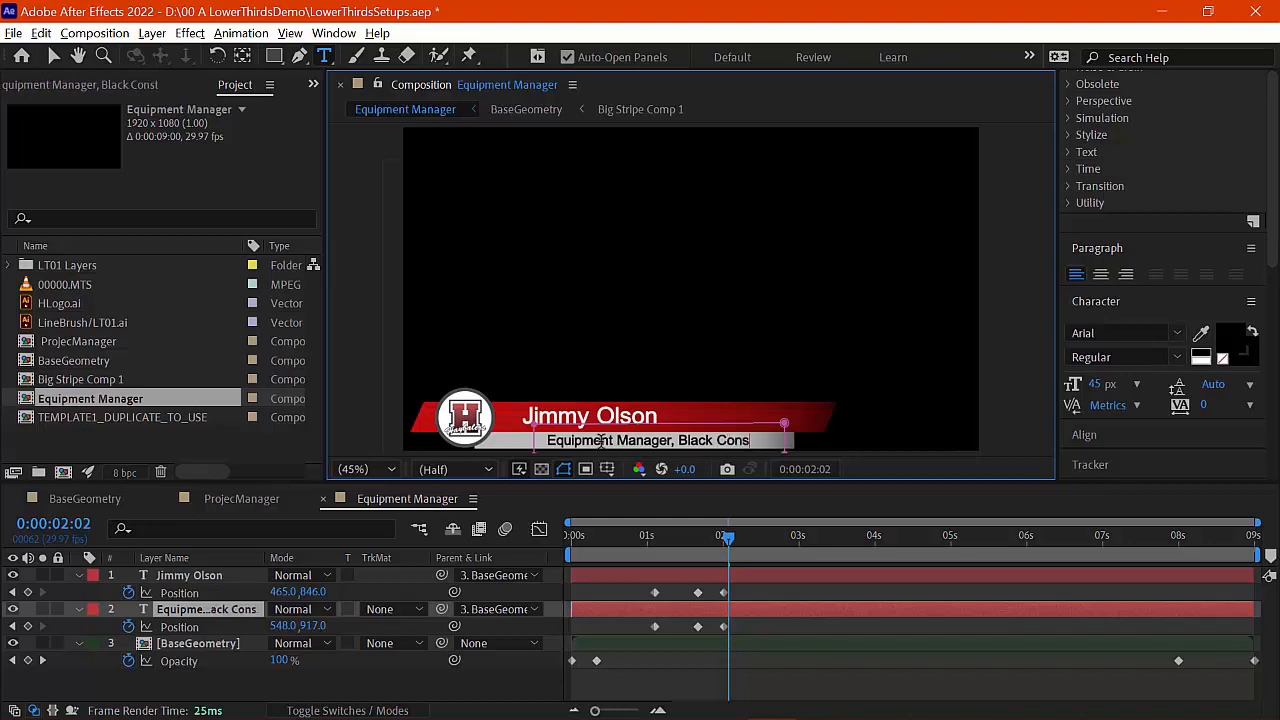
type("truction")
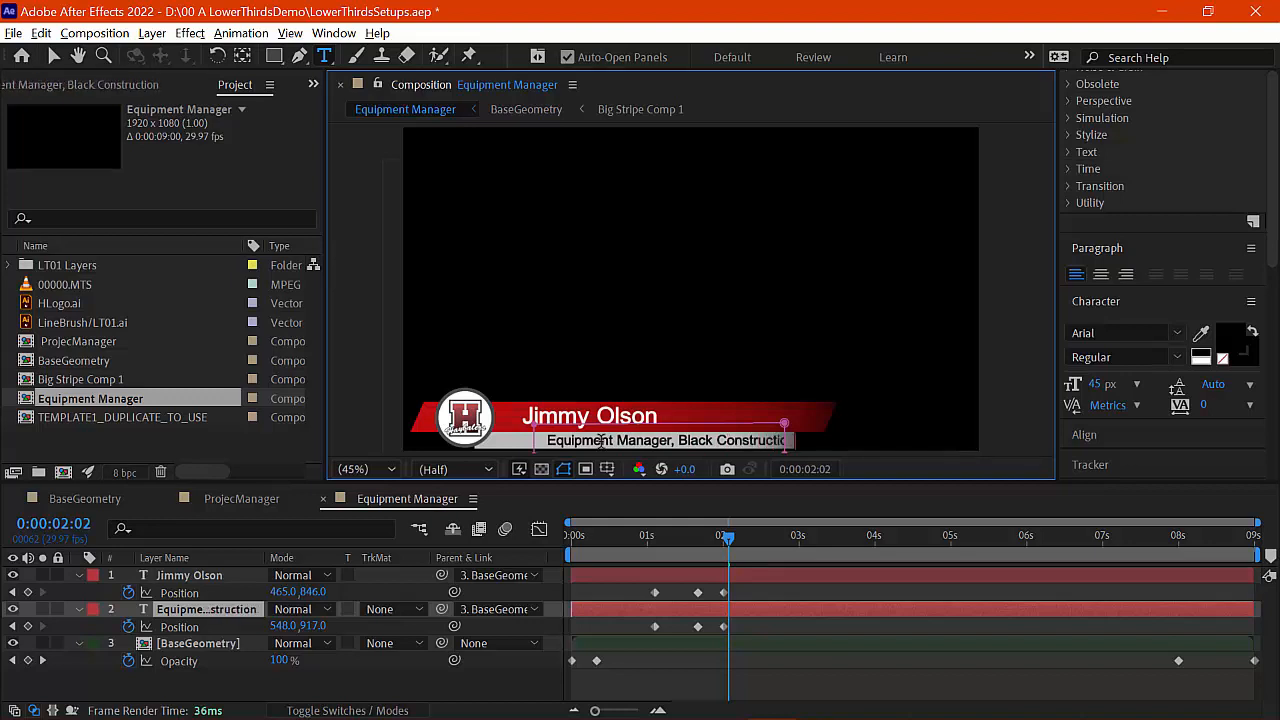
left_click(57, 61)
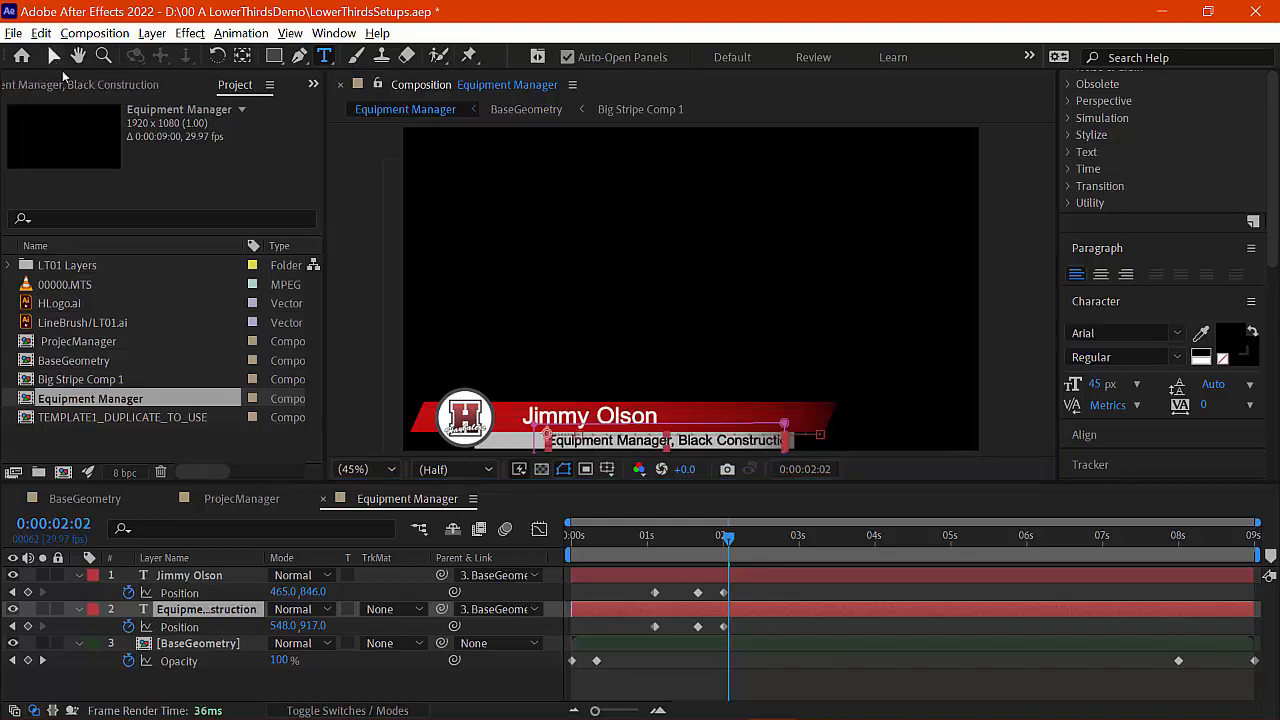
left_click_drag(590, 446, 561, 449)
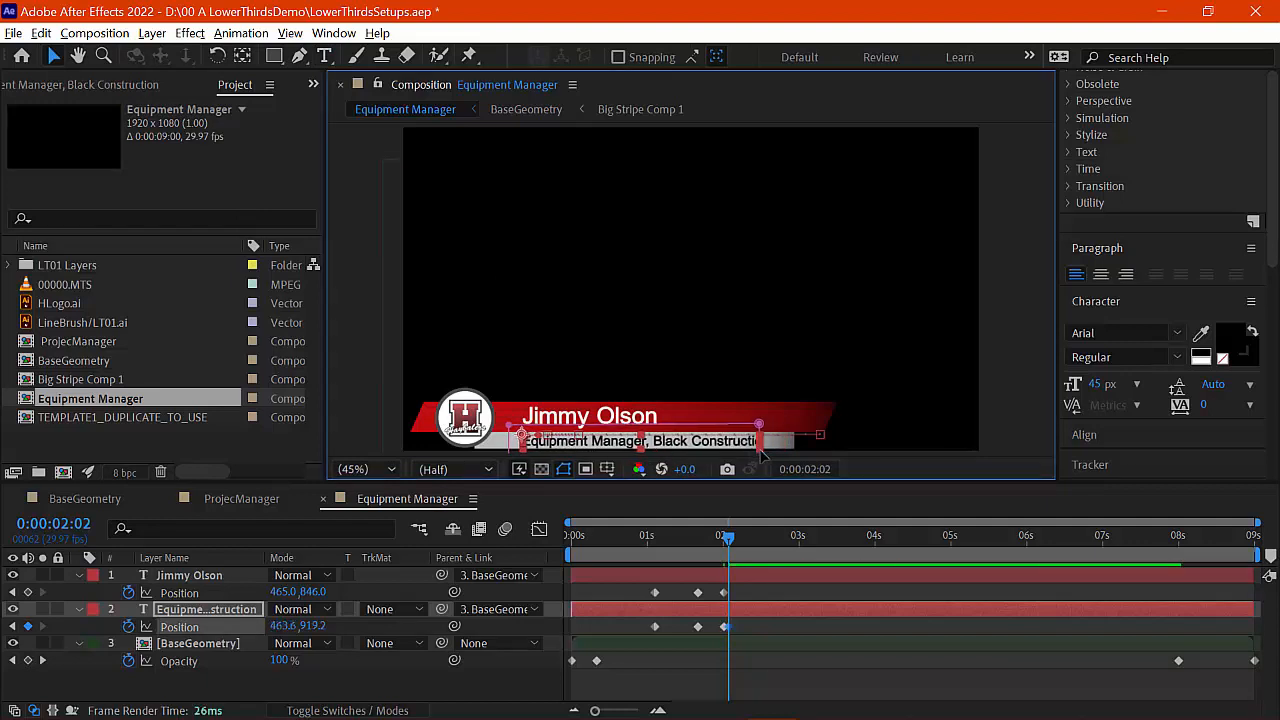
left_click_drag(760, 451, 778, 429)
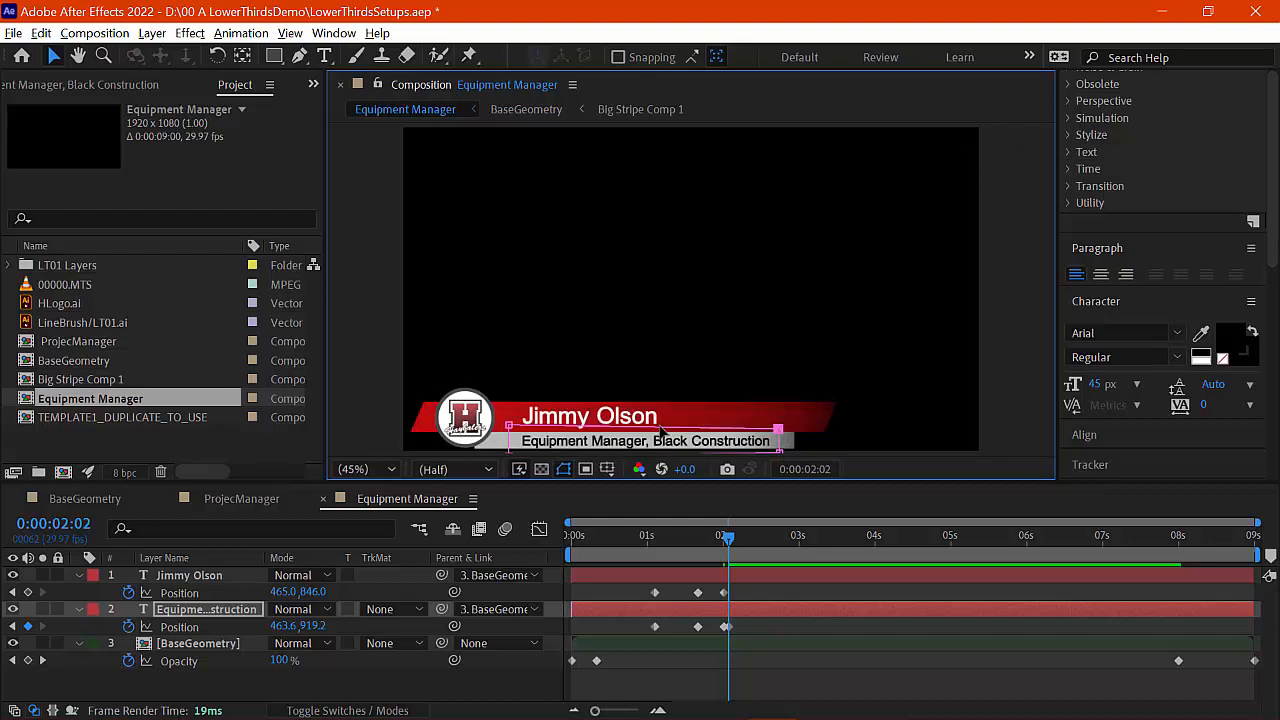
left_click(226, 500)
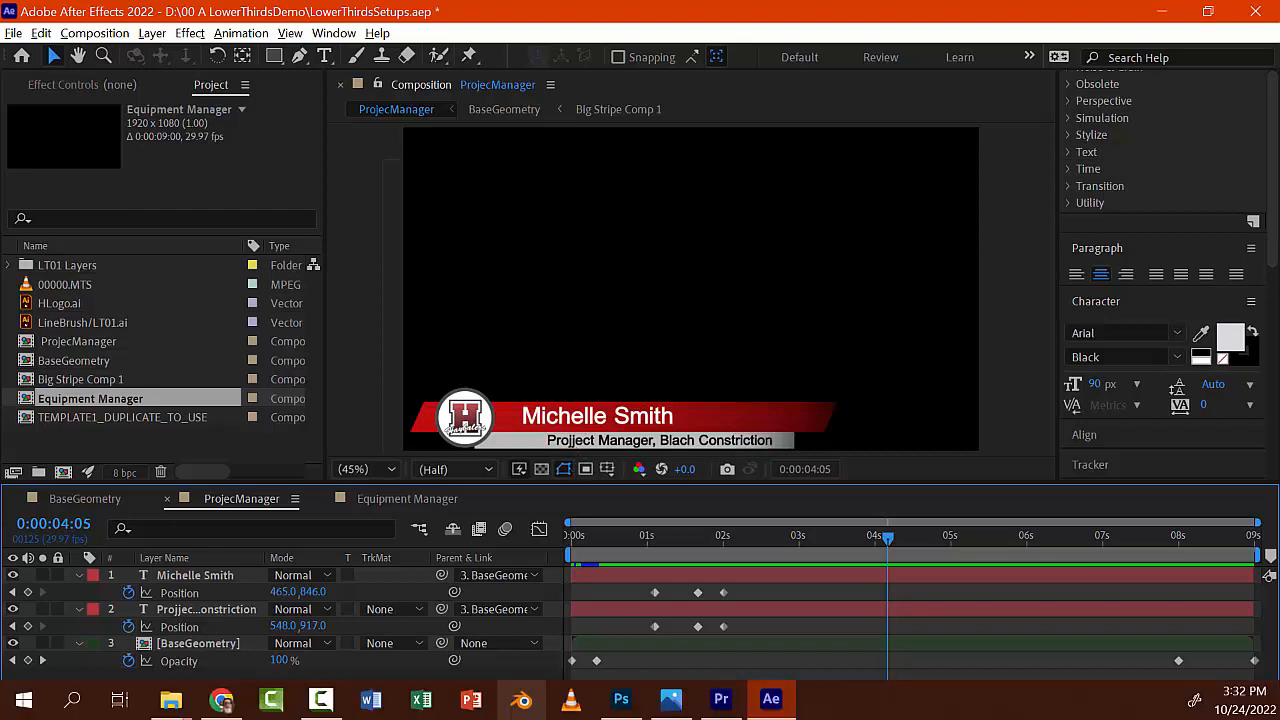
Step: In Premiere, scrub back to the 00015 interview's lower third and drag the divider down to enlarge the monitors
left_click(720, 699)
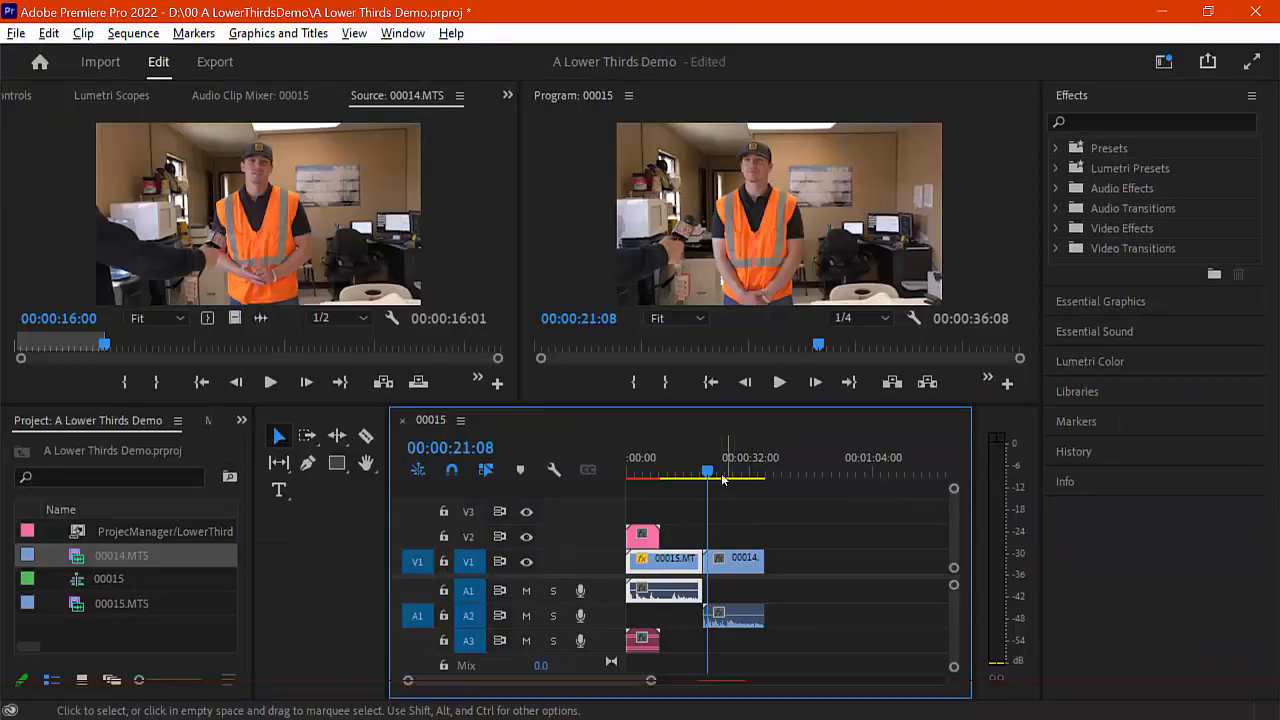
left_click(656, 471)
left_click_drag(655, 472, 638, 474)
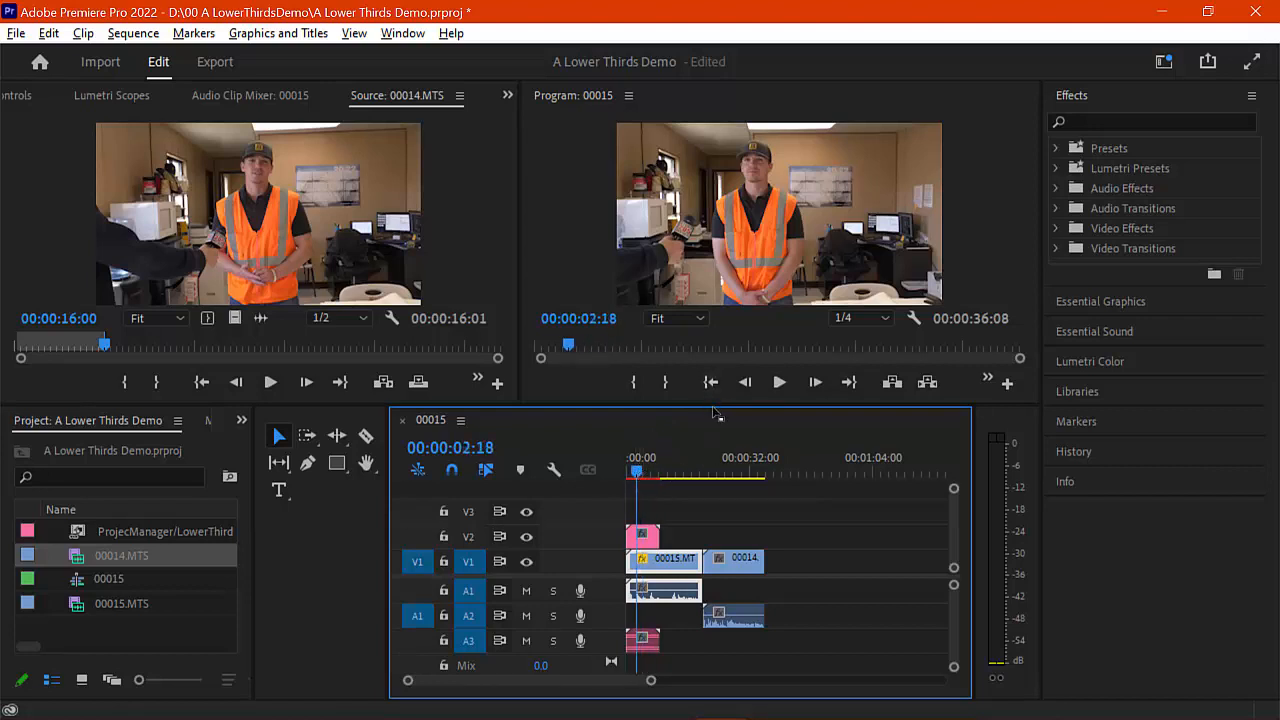
left_click_drag(713, 404, 713, 485)
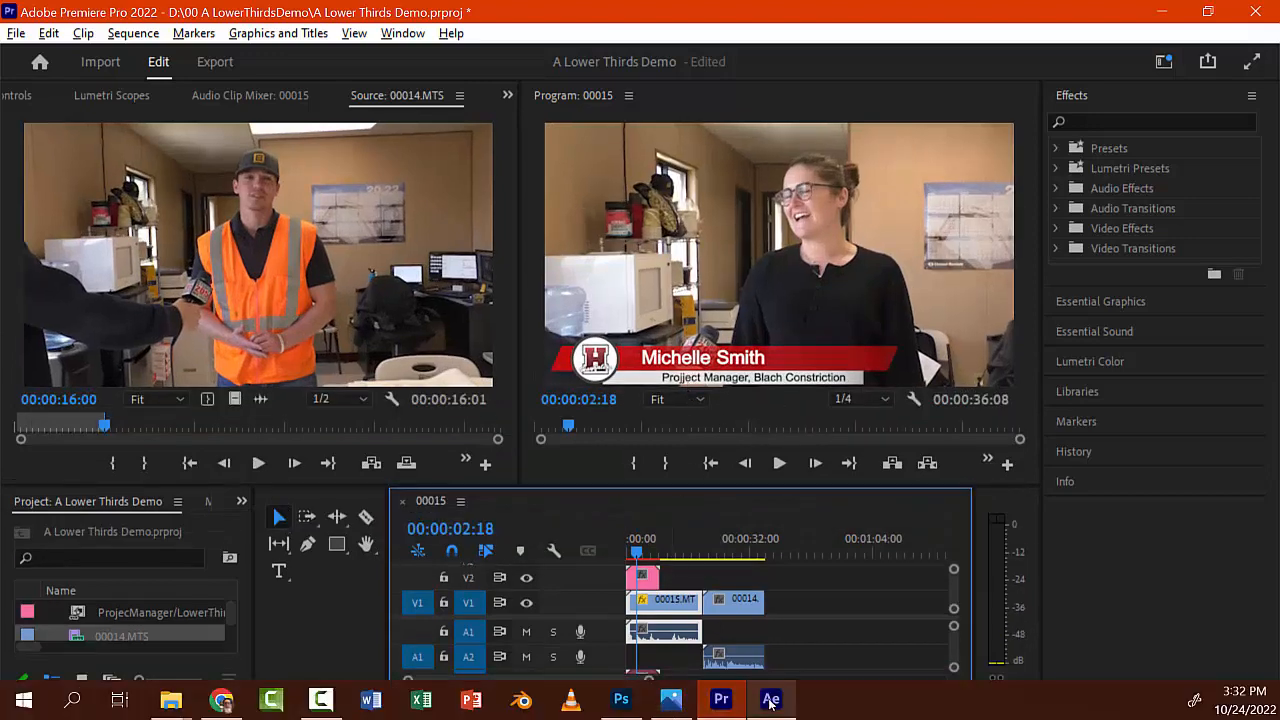
left_click(771, 699)
double_click(581, 441)
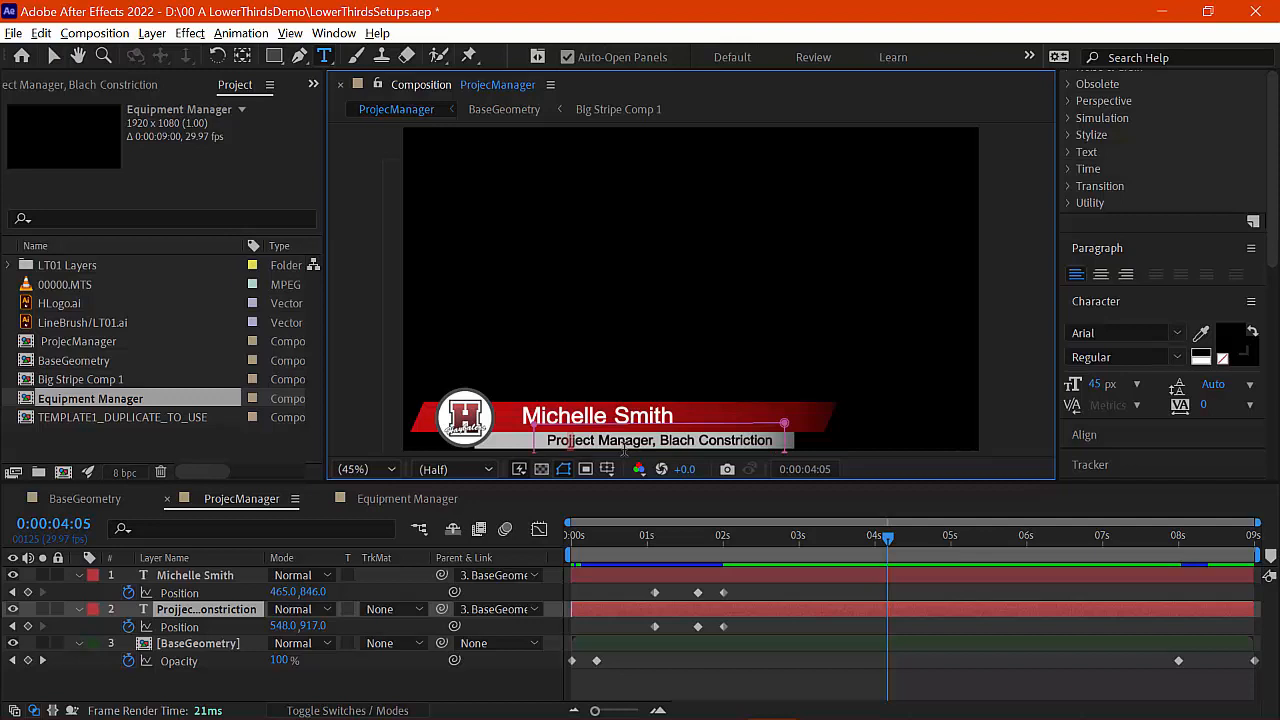
Step: Delete the extra 'j' in 'Projject', check the fix in Premiere, and open the Equipment Manager comp
key("BackSpace")
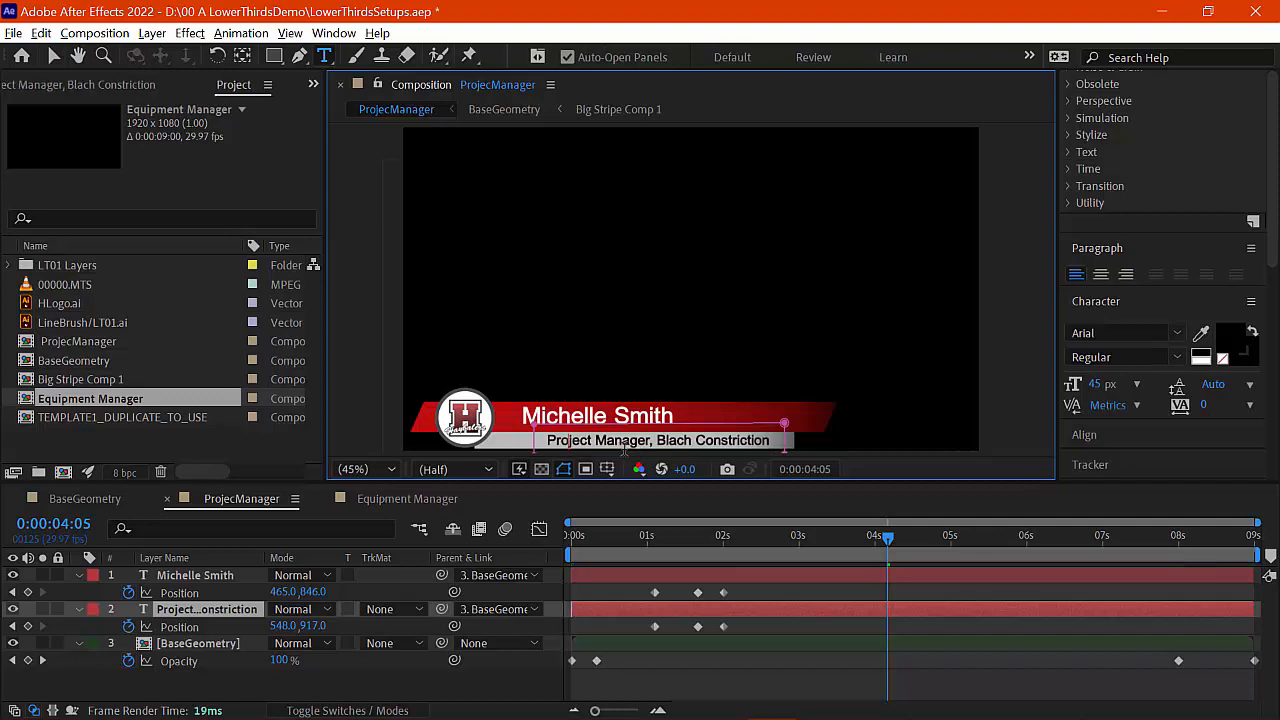
left_click(721, 699)
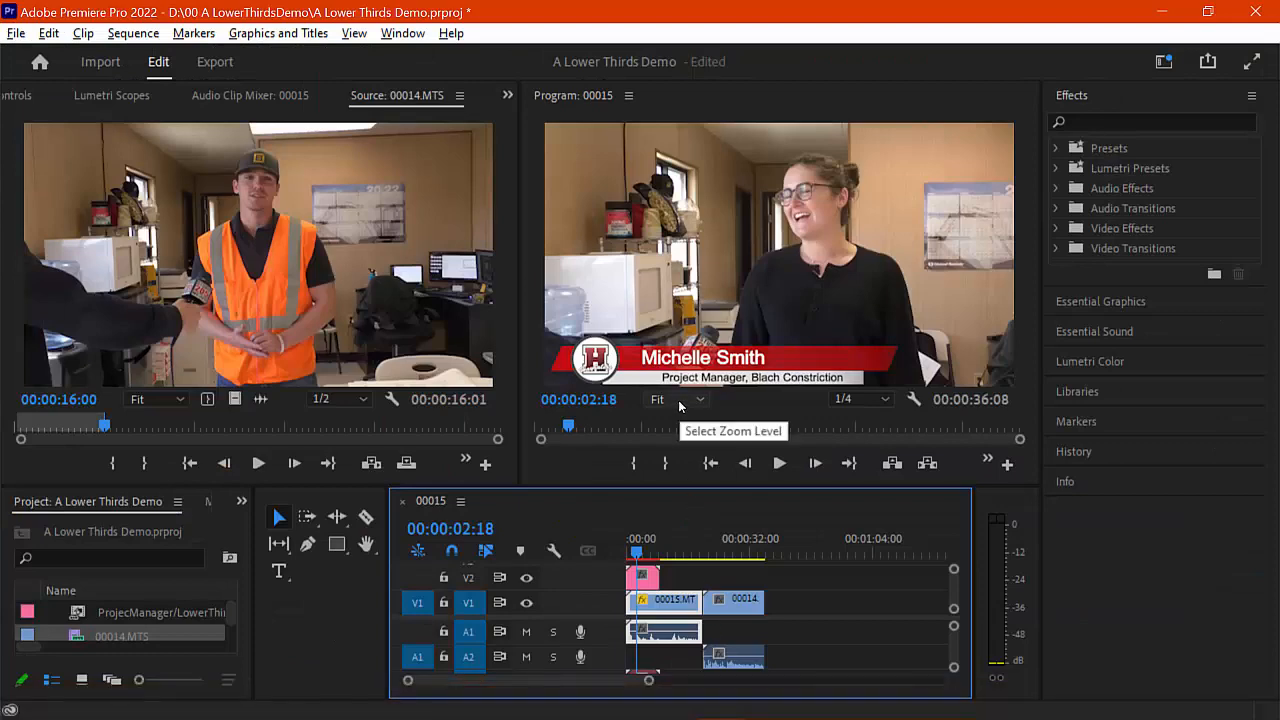
left_click(771, 699)
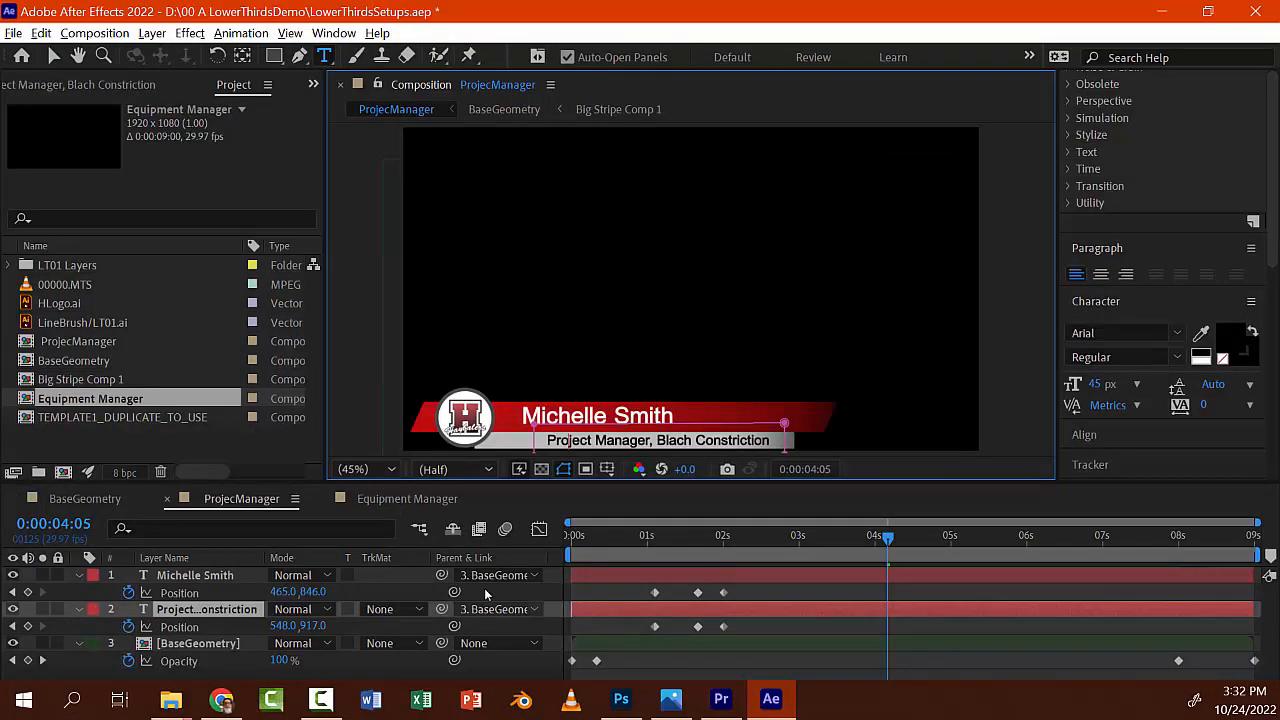
left_click(410, 499)
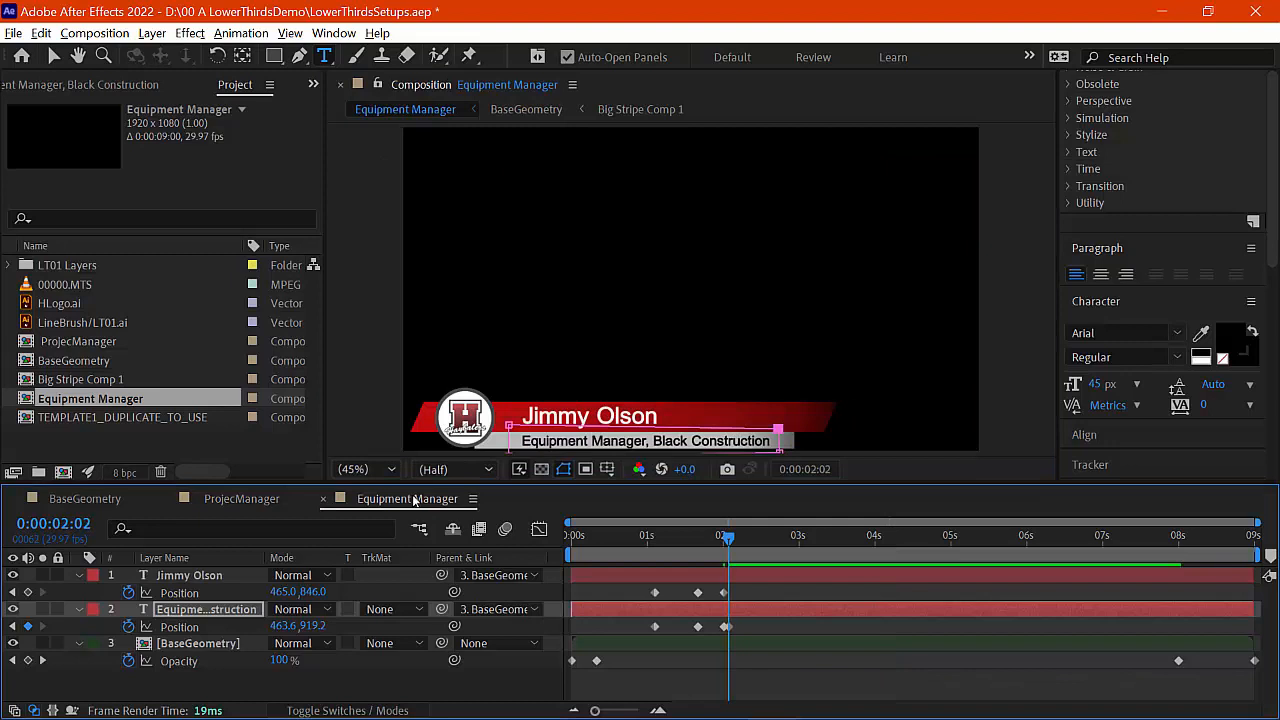
left_click(718, 700)
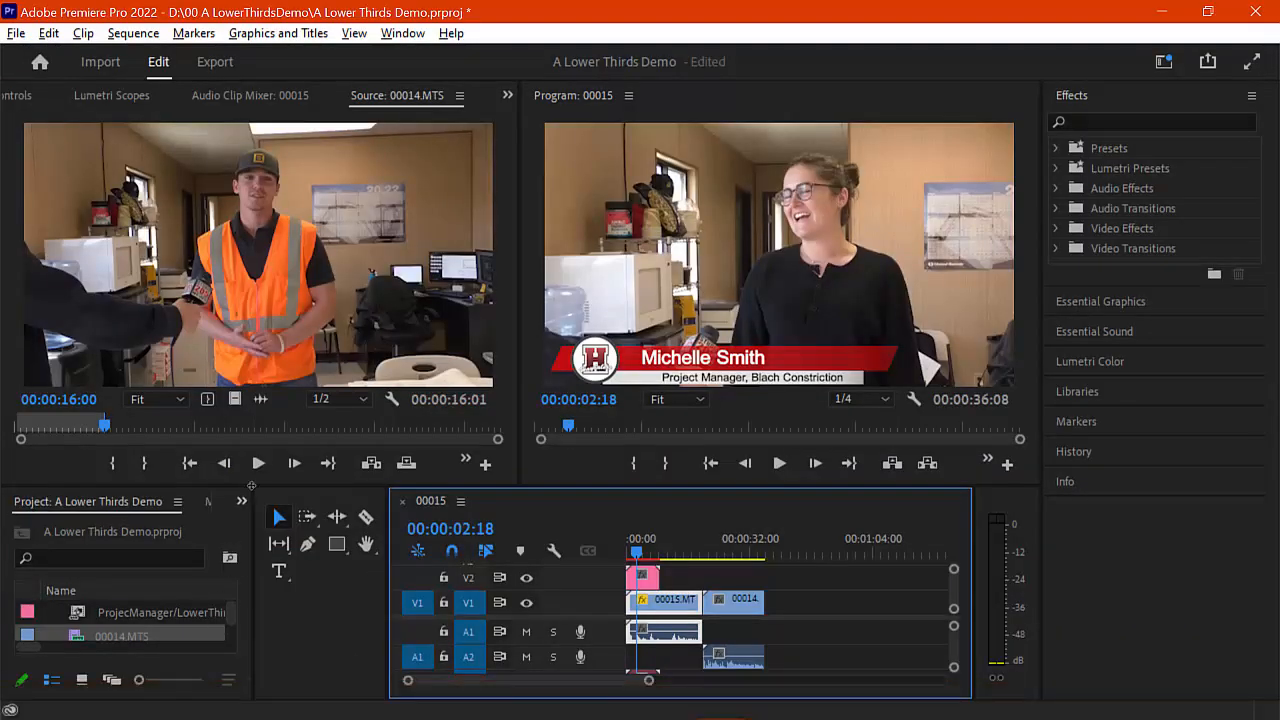
Step: Shrink the monitors, then import the Equipment Manager comp from LowerThirdsSetups.aep via the Project panel
left_click_drag(253, 470, 272, 403)
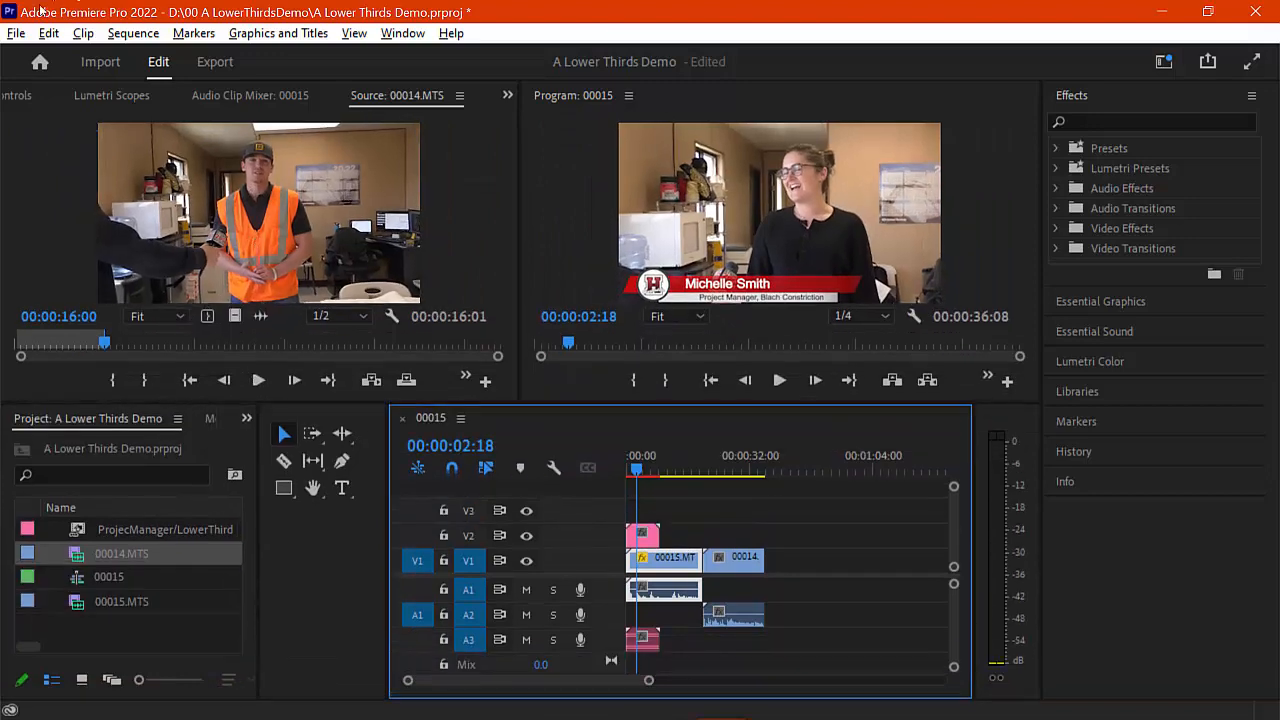
right_click(126, 634)
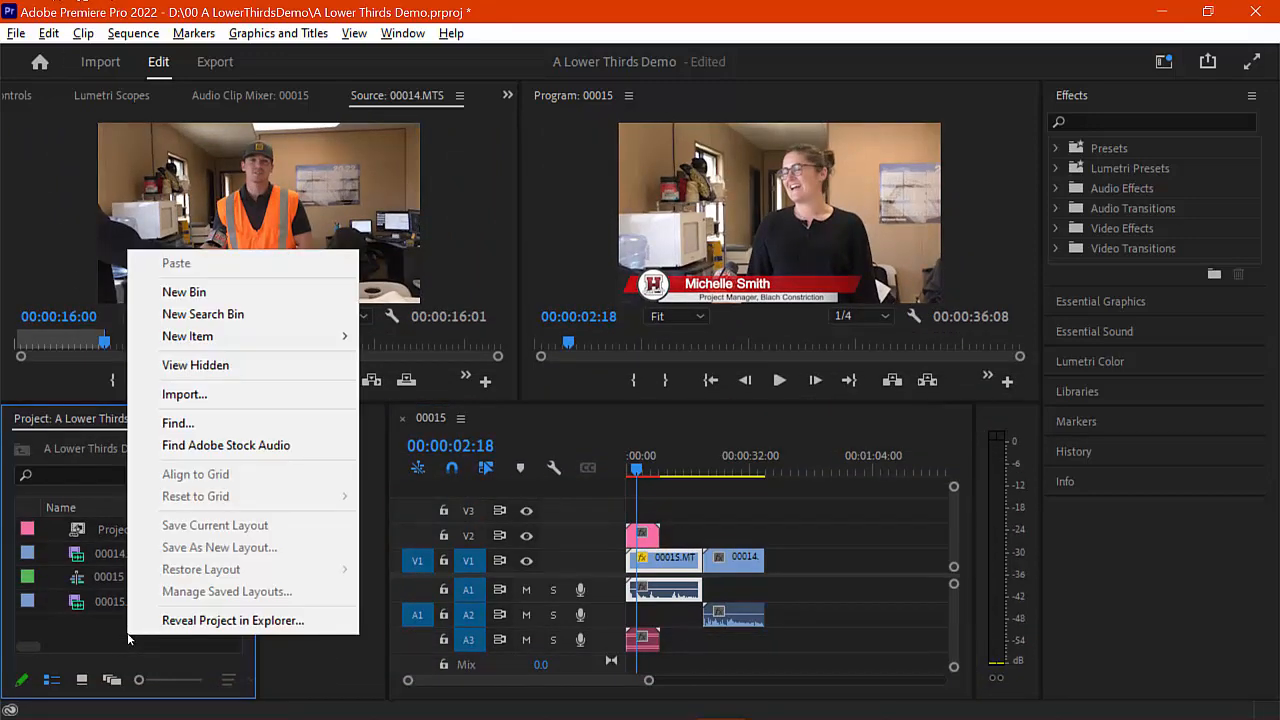
left_click(201, 398)
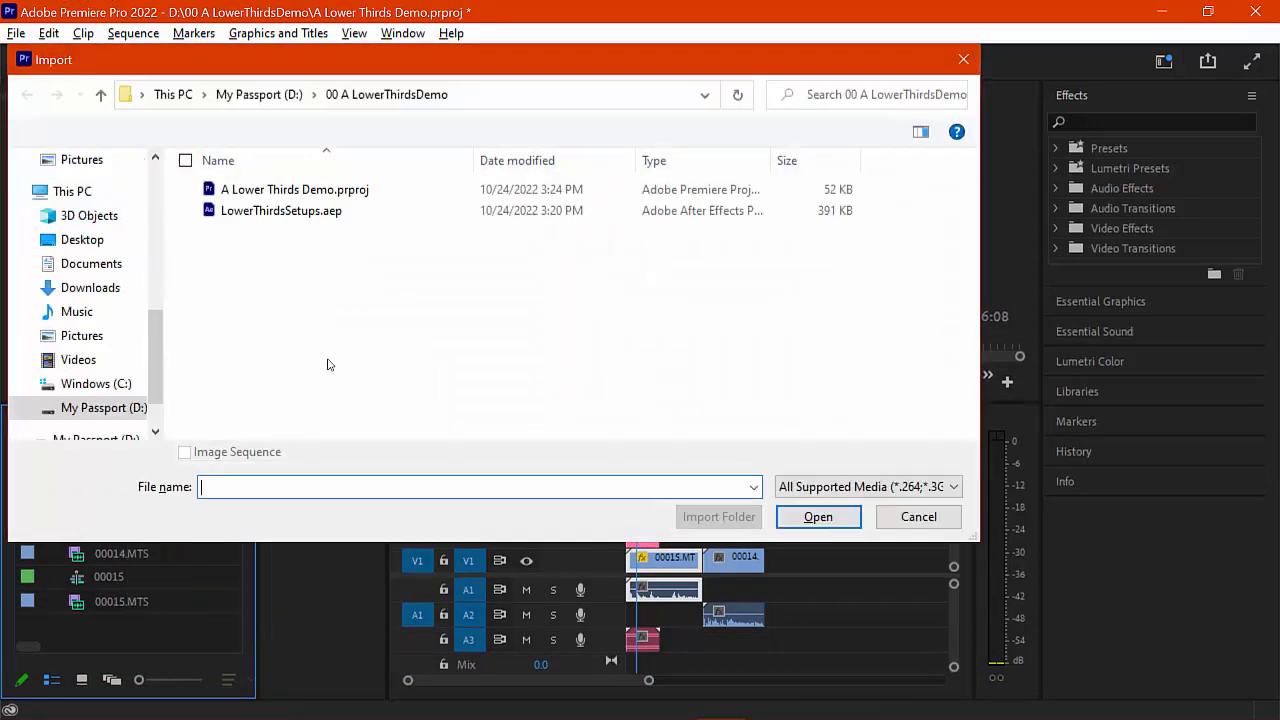
left_click(287, 214)
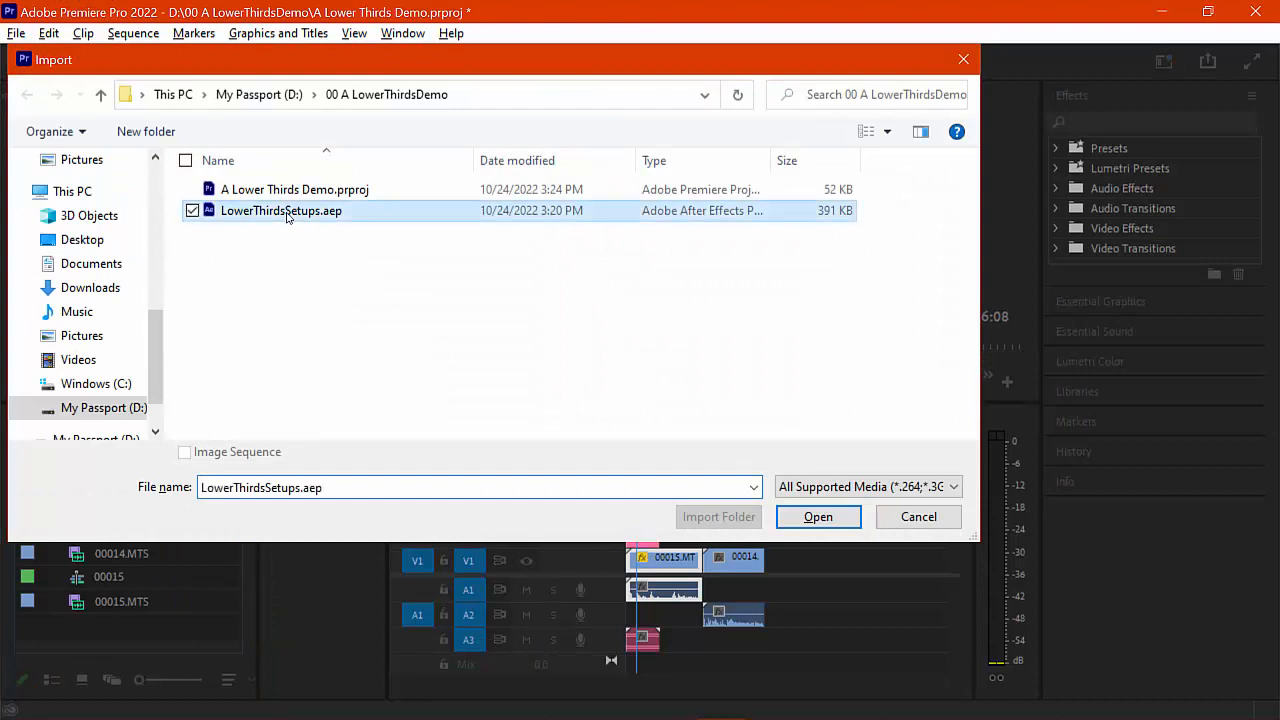
left_click(818, 515)
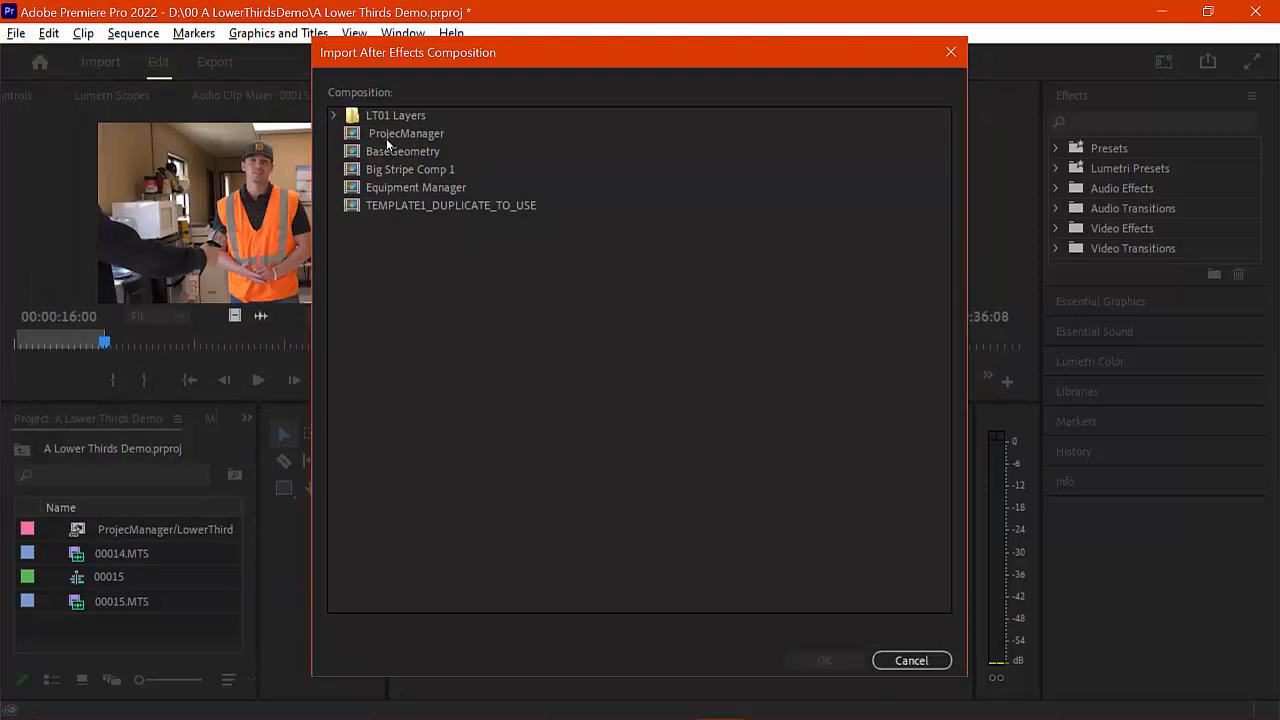
left_click(388, 187)
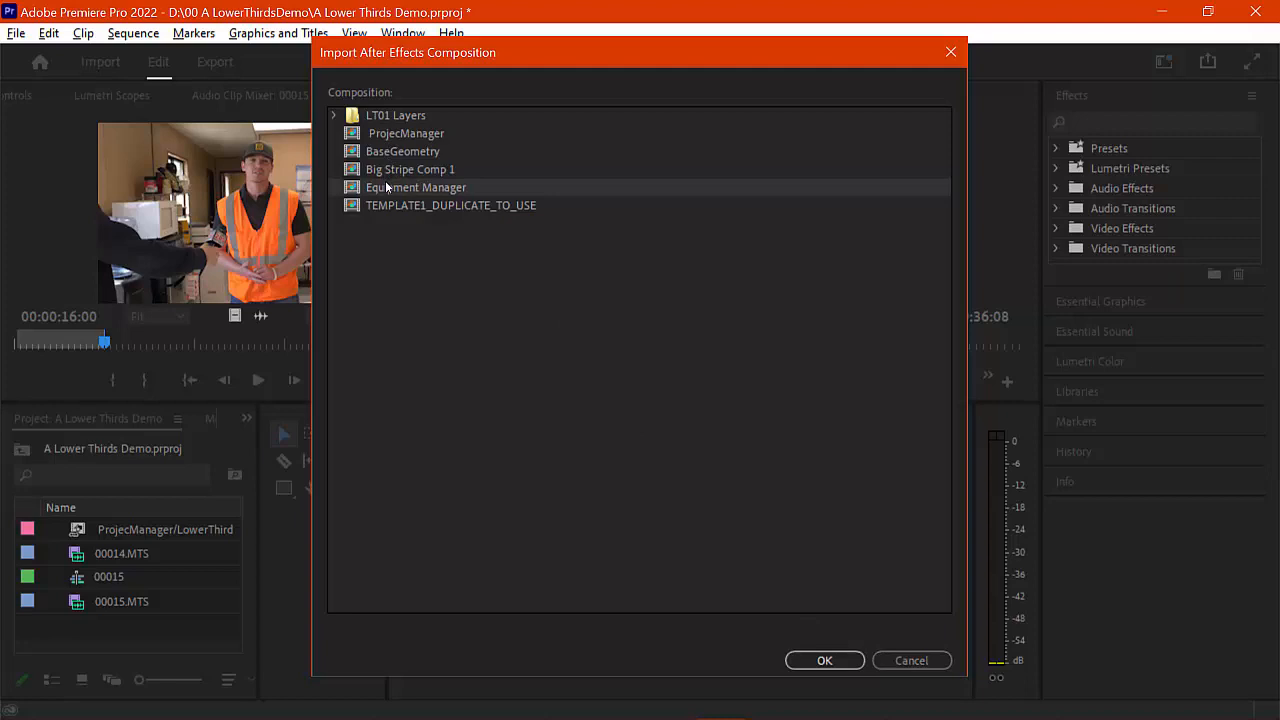
left_click(825, 661)
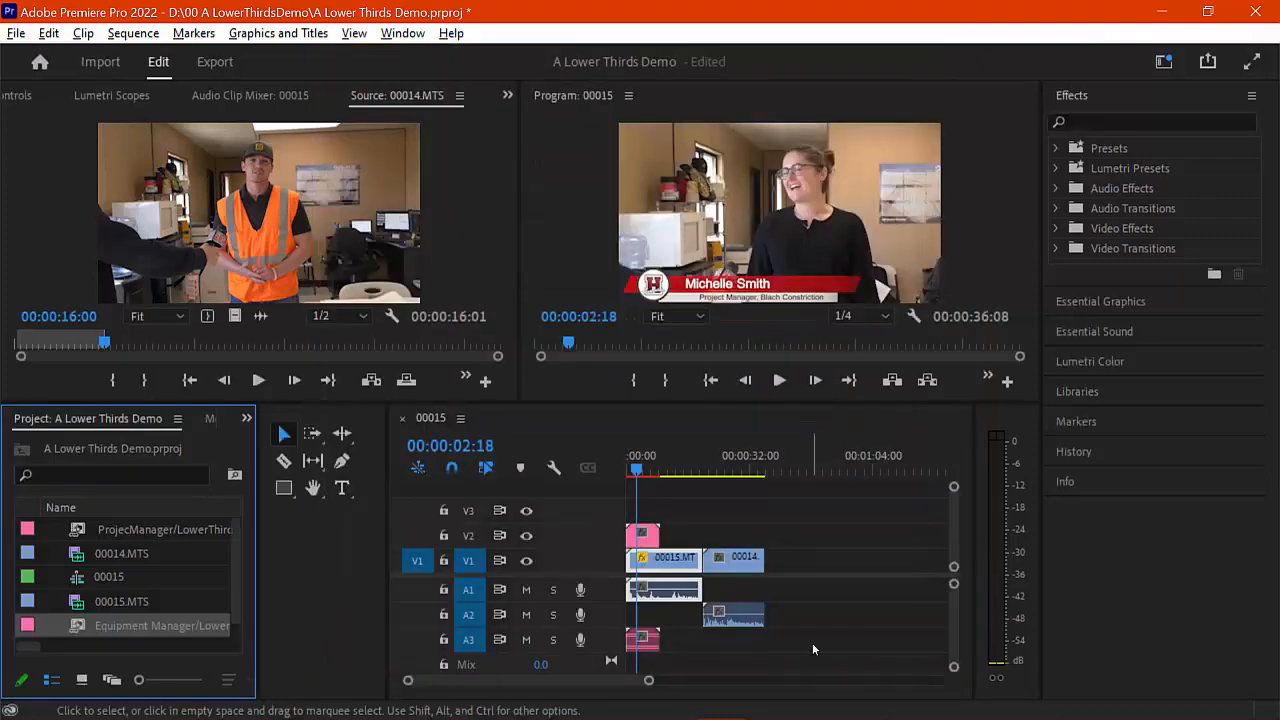
Step: Overlay the Equipment Manager lower third on V2 above 00014.MTS, preview it, and show Essential Graphics
left_click_drag(100, 625, 702, 487)
mouse_move(689, 466)
left_mouse_down()
mouse_move(718, 466)
mouse_move(636, 466)
mouse_move(735, 474)
mouse_move(647, 470)
mouse_move(728, 458)
mouse_move(708, 461)
left_mouse_up()
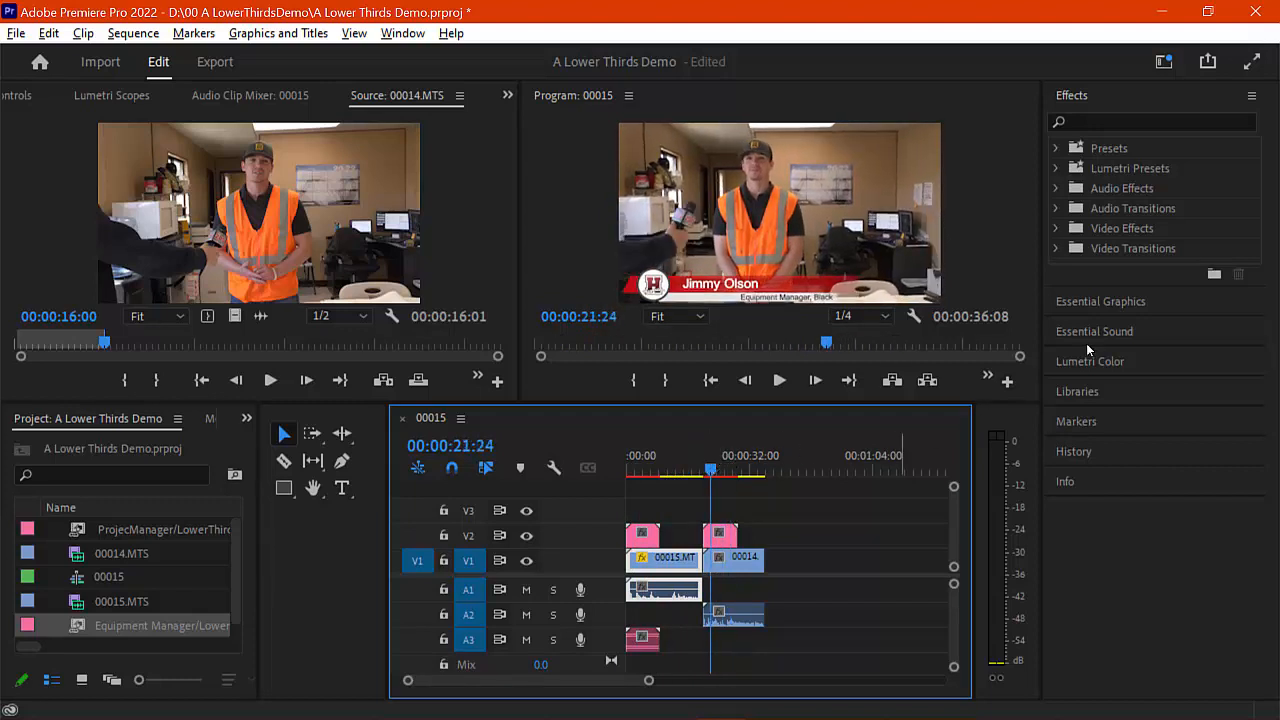
left_click(390, 32)
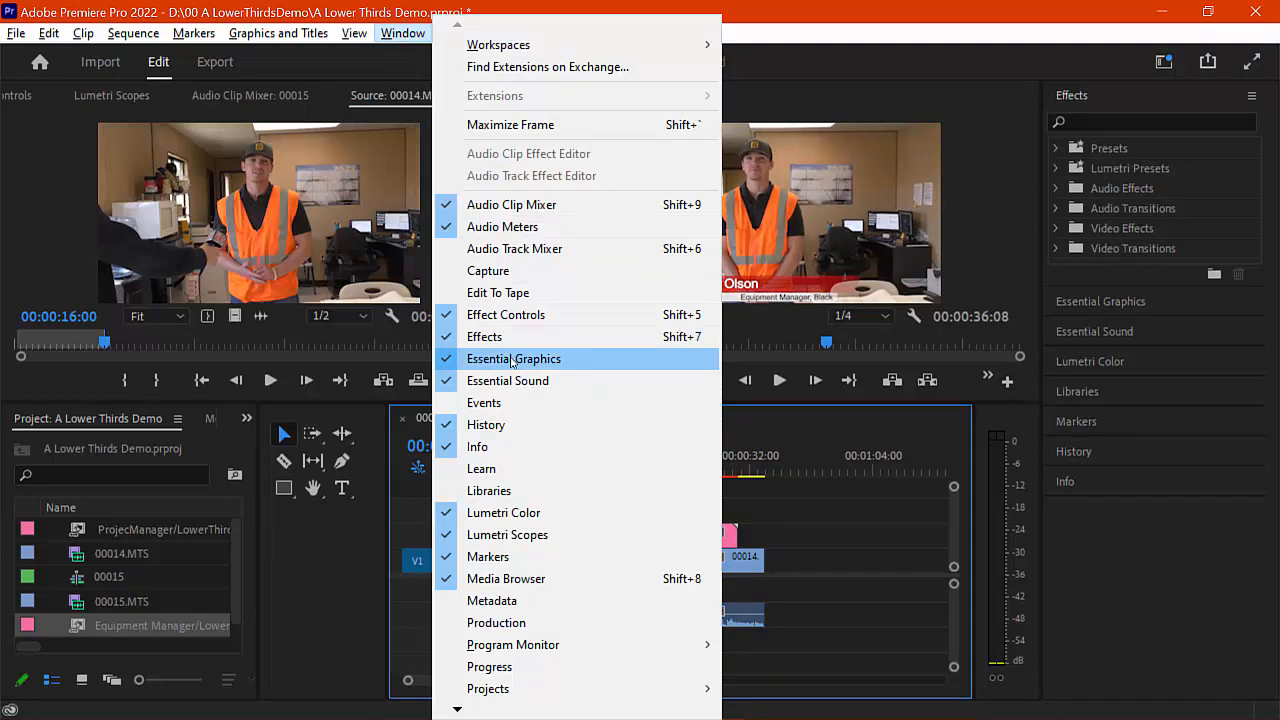
left_click(630, 347)
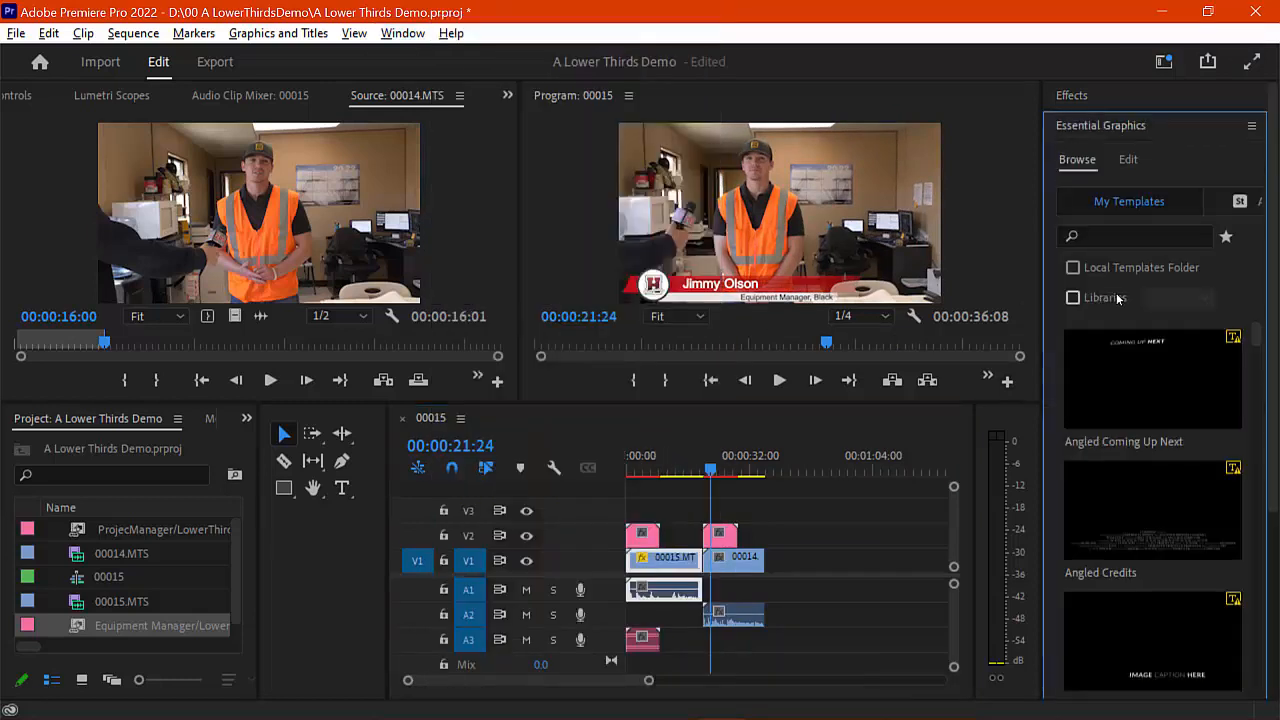